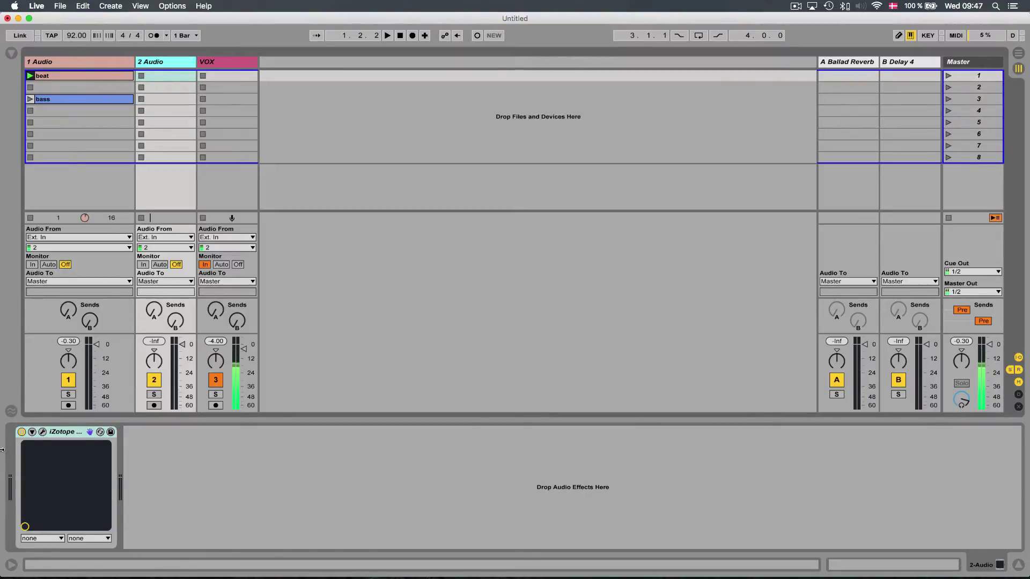
- Open the iZotope Trash 2 plug-in window on the 2 Audio track, look over its interface, and close it
click(43, 432)
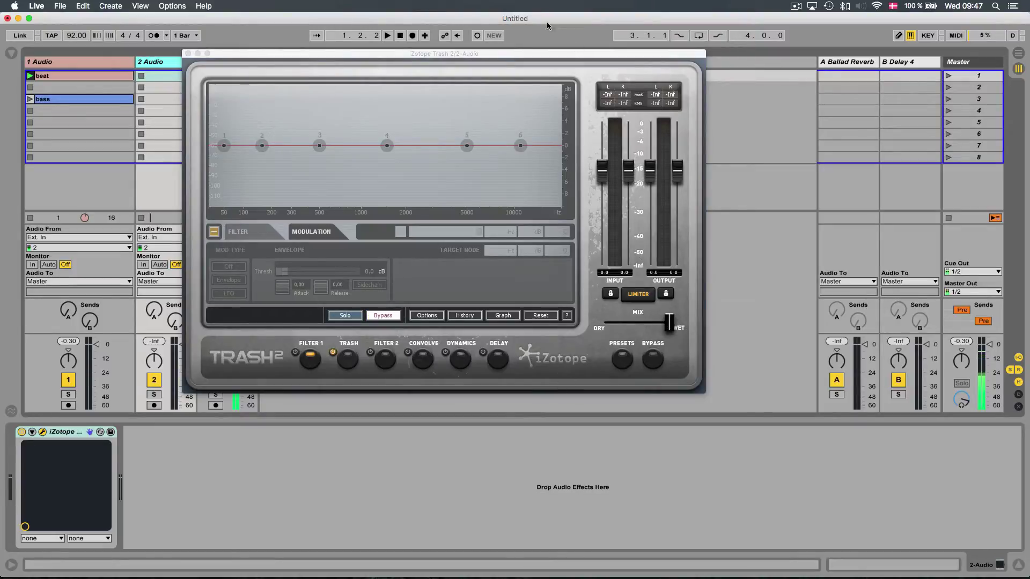
drag(378, 54, 428, 84)
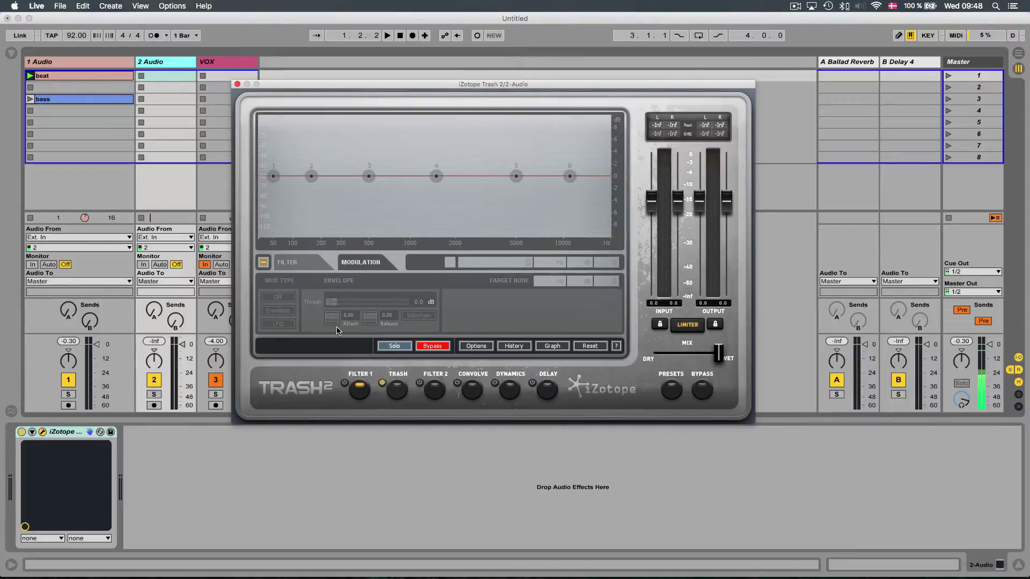
click(237, 84)
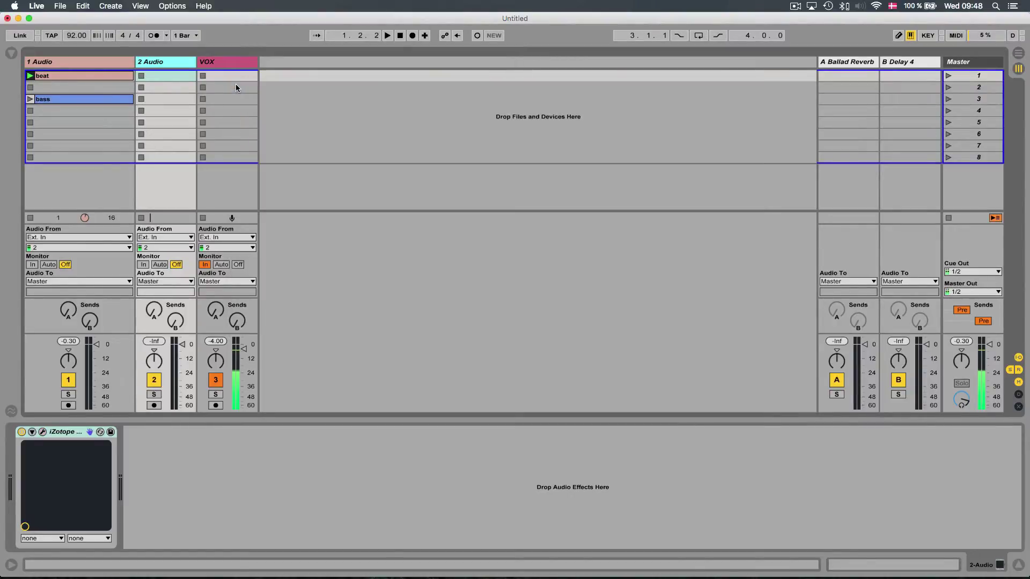
- Show the 1 Audio track's device chain and look through the whole Twaash rack, including its Dry/Wet macro
click(112, 64)
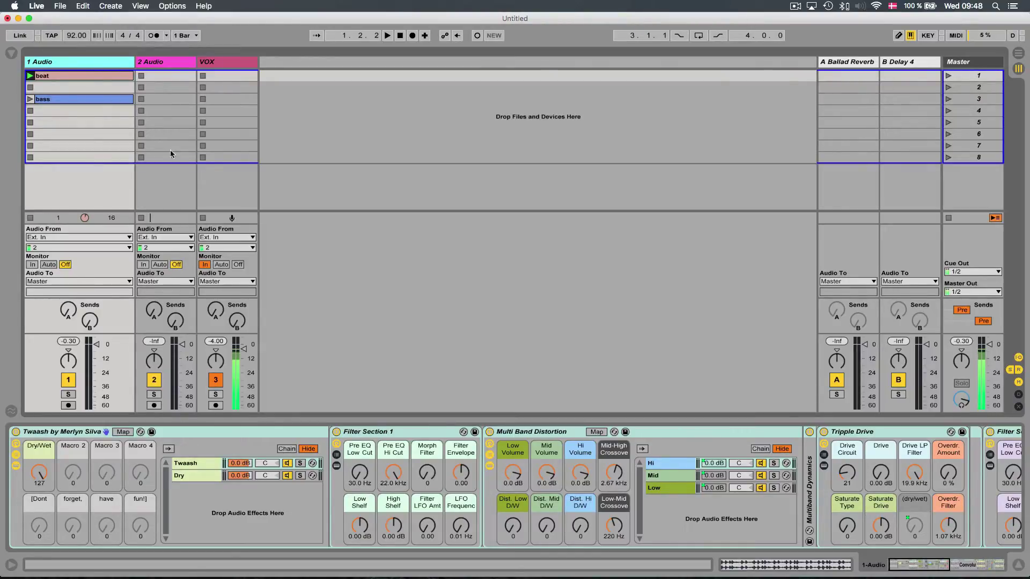
scroll(436, 445, right, 15)
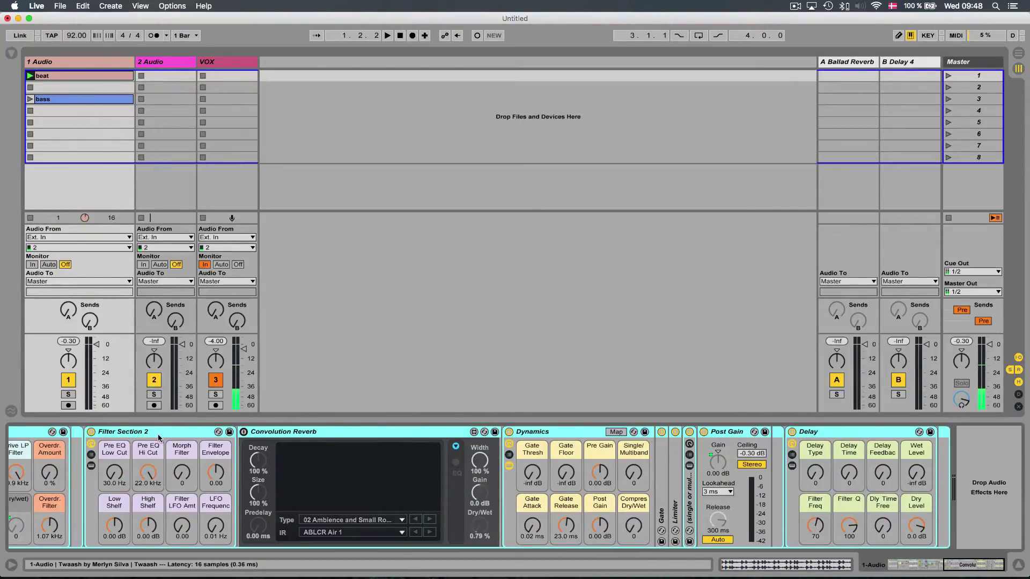
scroll(158, 434, left, 15)
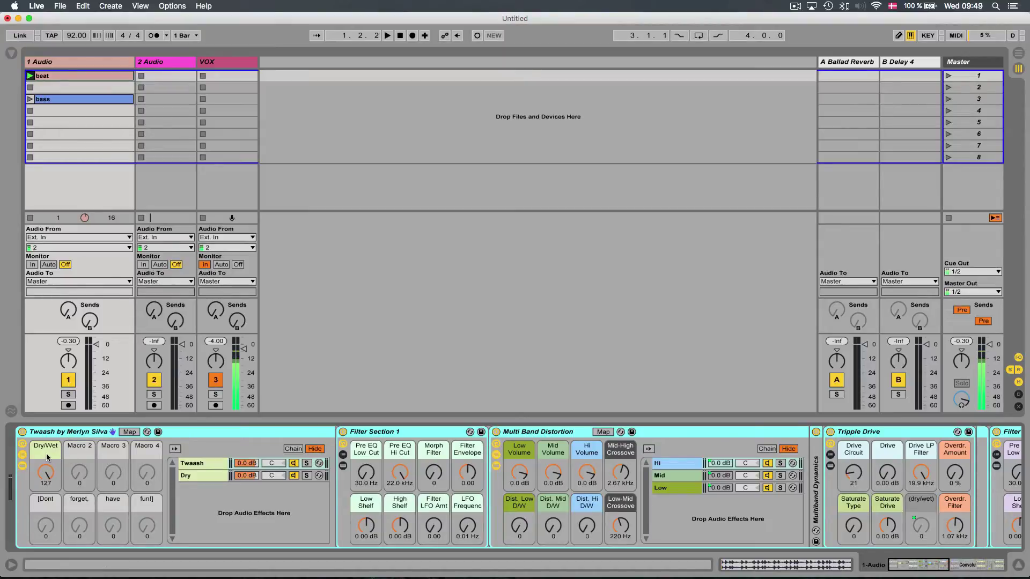
click(47, 480)
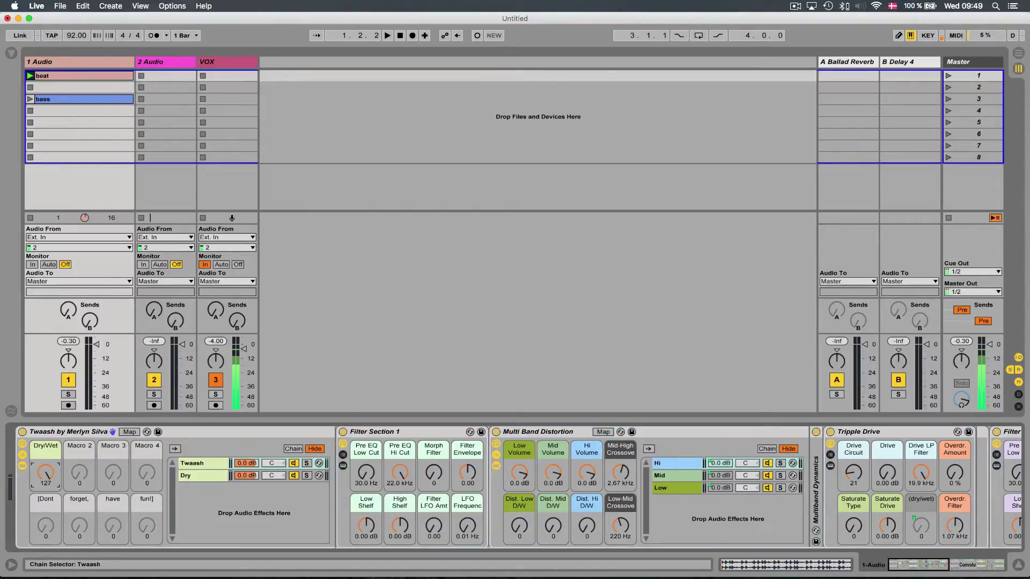
click(81, 432)
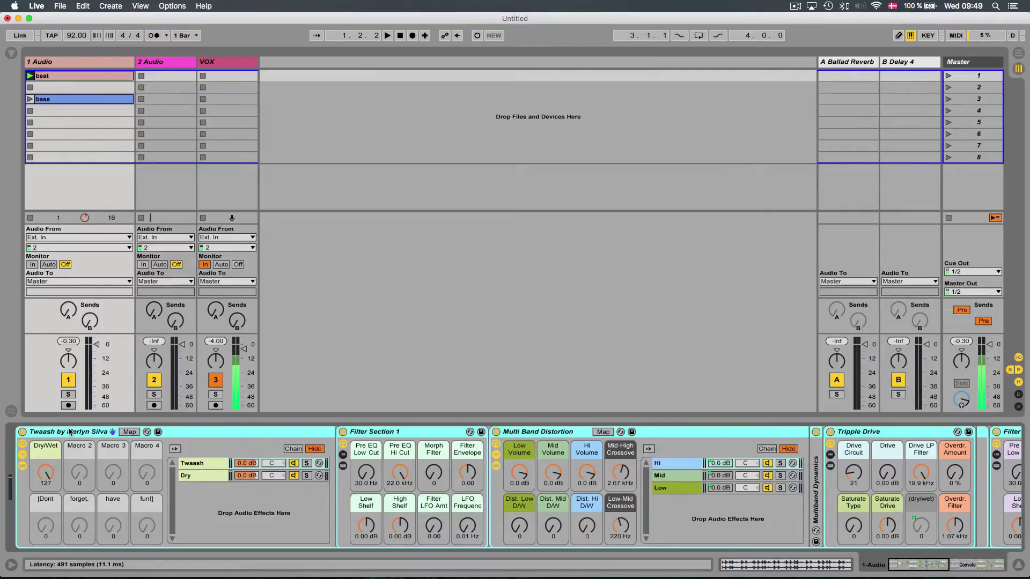
- Play the beat clip on the 1 Audio track to hear it through the Twaash rack, and stop playback
click(76, 74)
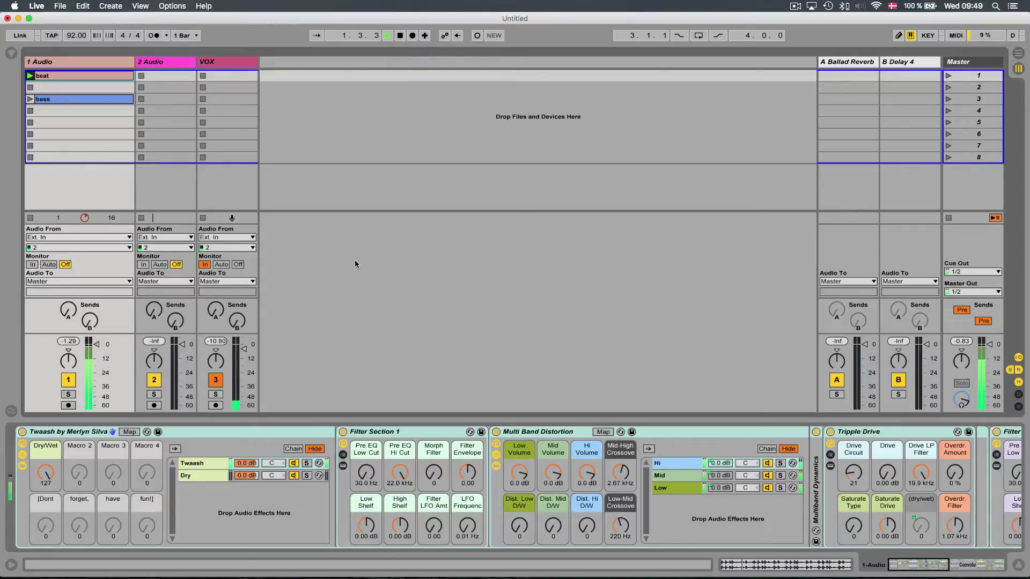
mouse_move(87, 346)
mouse_down()
mouse_move(89, 384)
mouse_move(97, 344)
mouse_up()
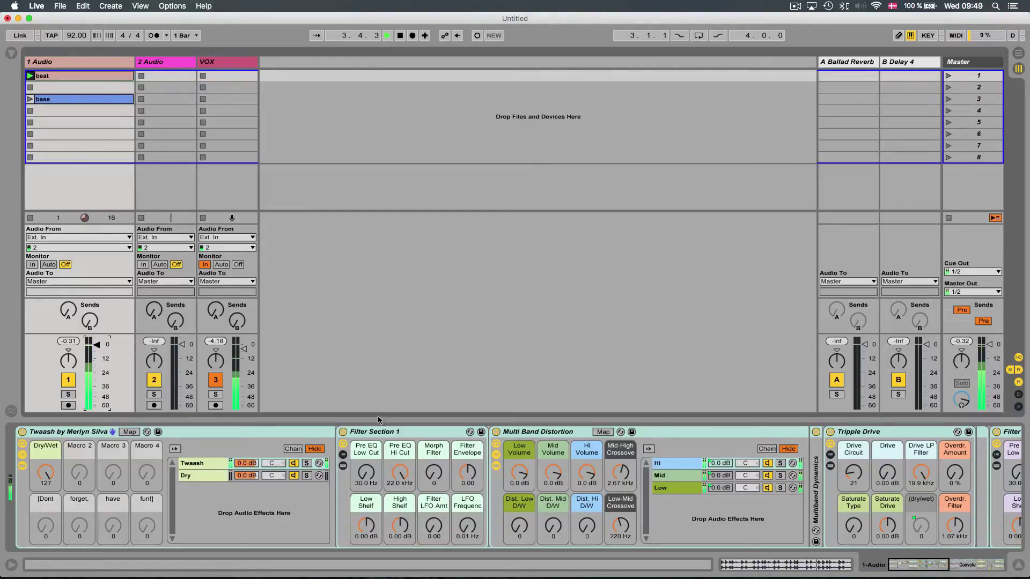
key(space)
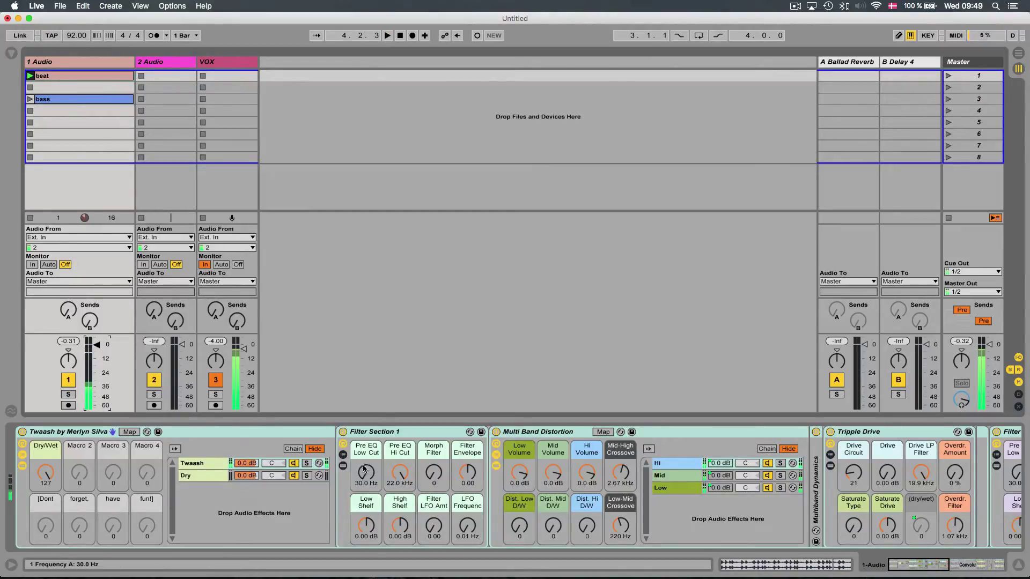
- With the beat playing, set Filter Section 1's Morph Filter to 43, Filter Envelope to -33.7 and High Shelf to 2.70 dB
click(401, 473)
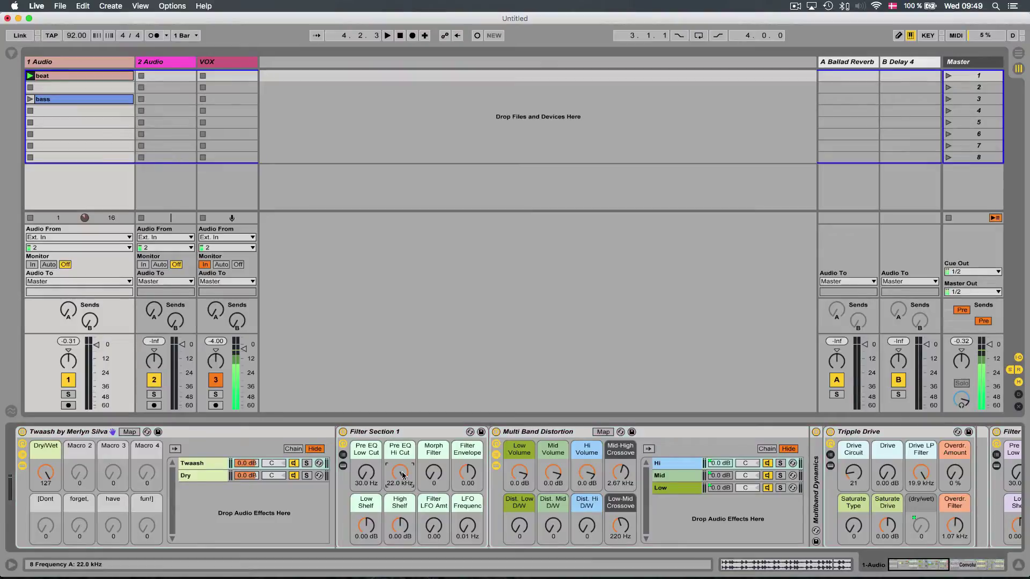
click(438, 475)
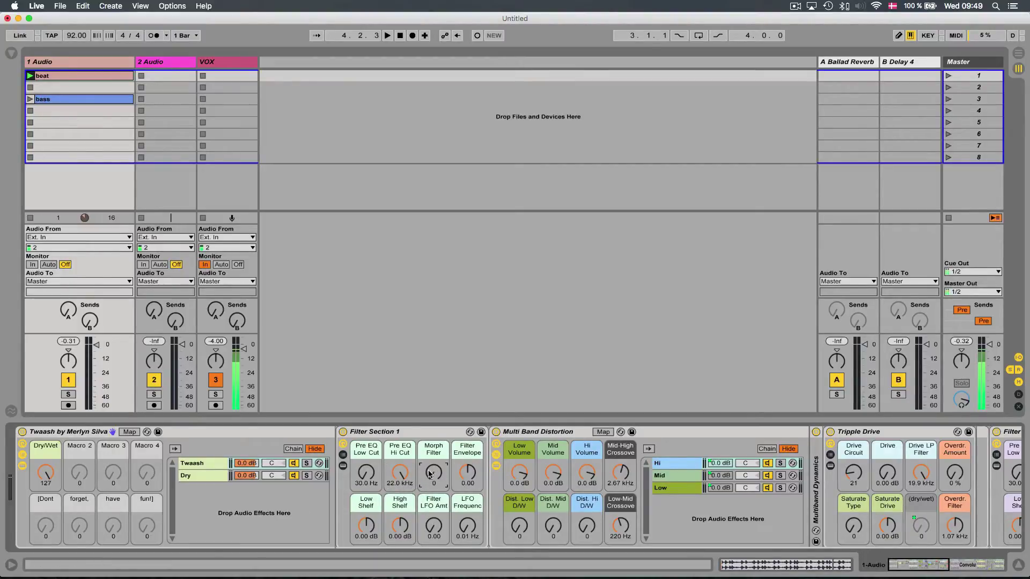
key(space)
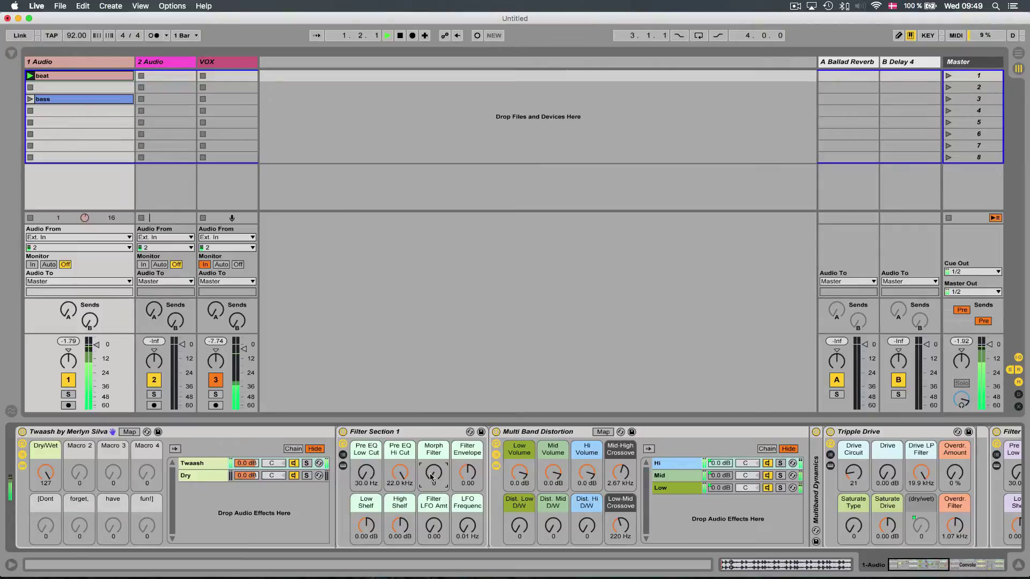
drag(433, 472, 433, 434)
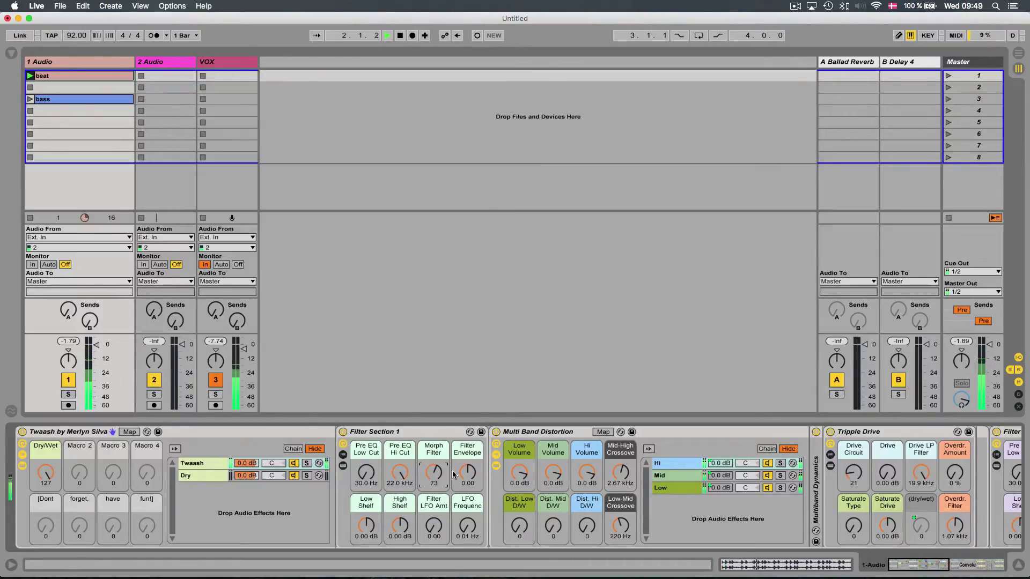
mouse_move(467, 472)
mouse_down()
mouse_move(464, 509)
mouse_move(464, 450)
mouse_move(464, 473)
mouse_up()
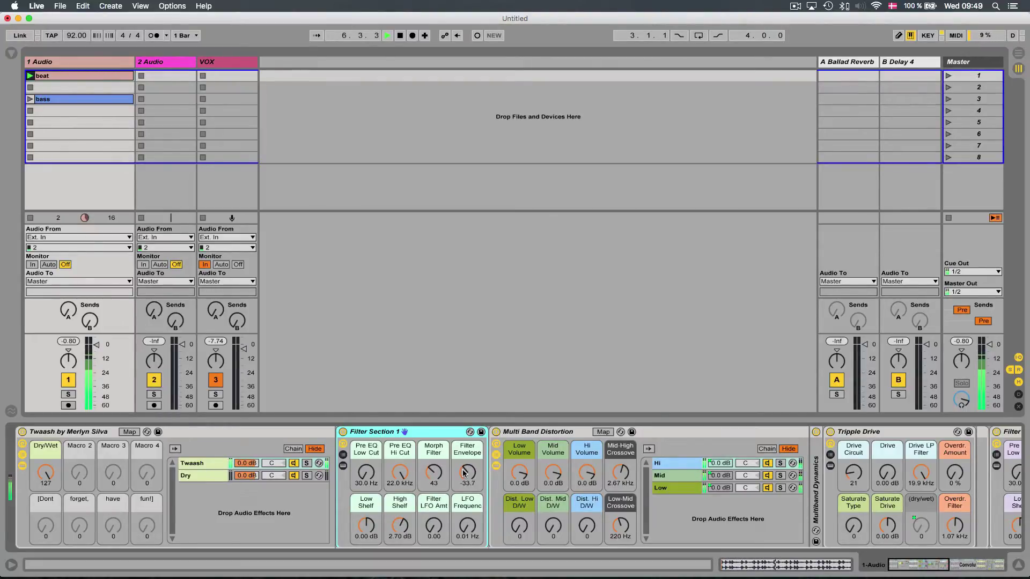
key(space)
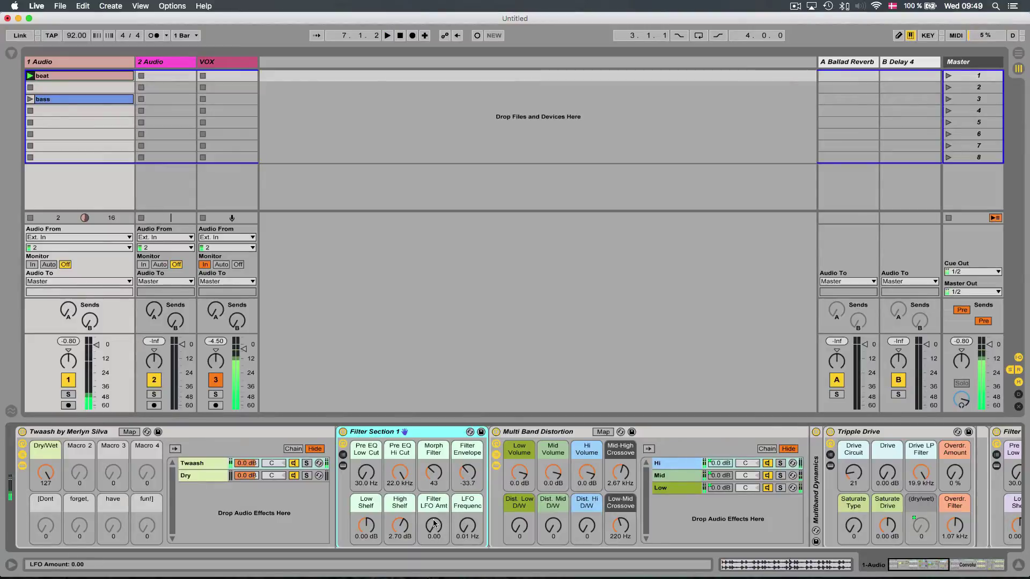
click(469, 505)
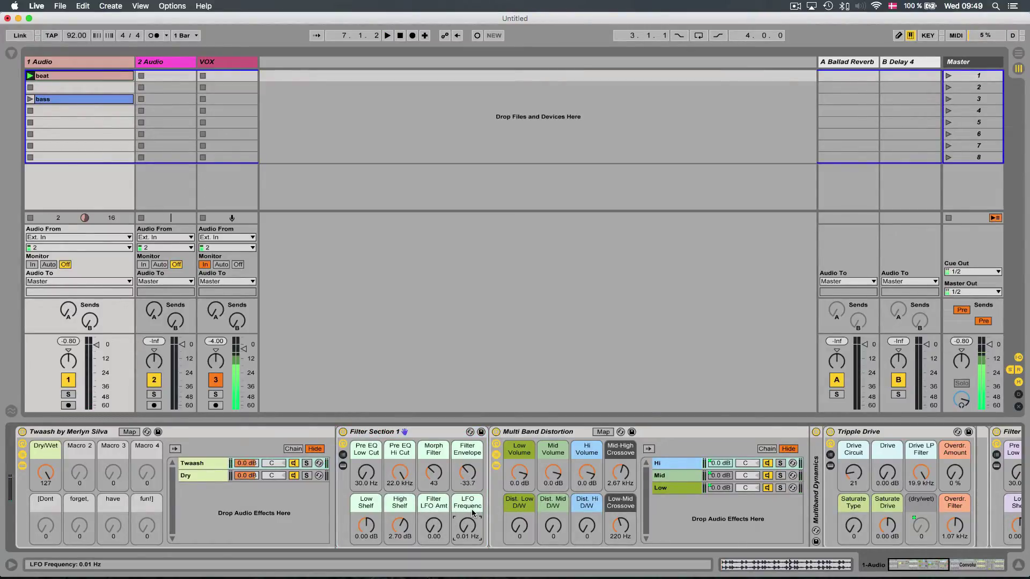
- Examine the Multi Band Distortion rack's Low, Mid and Hi chains and the Multiband Dynamics device inside them
click(532, 433)
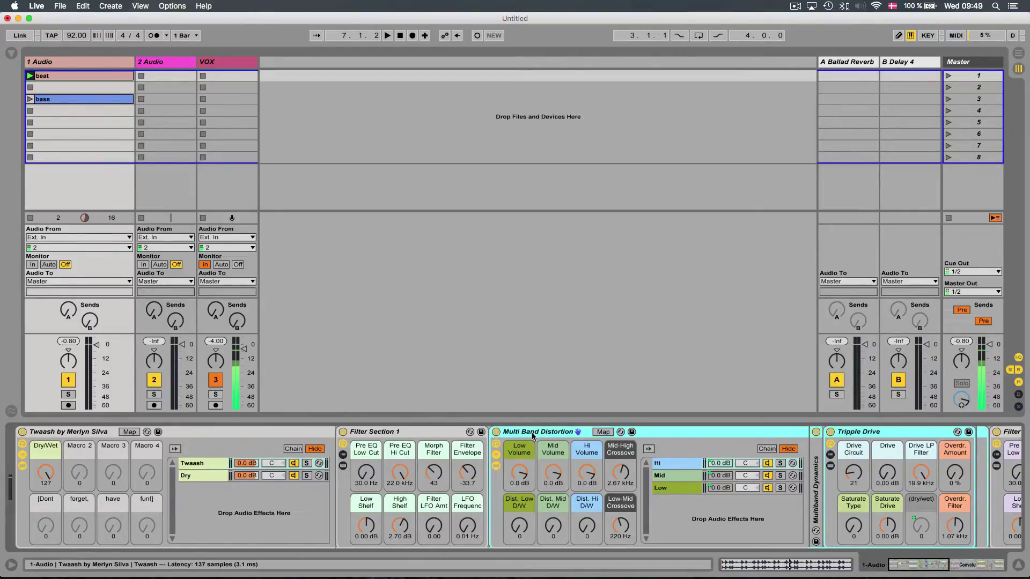
scroll(533, 434, right, 5)
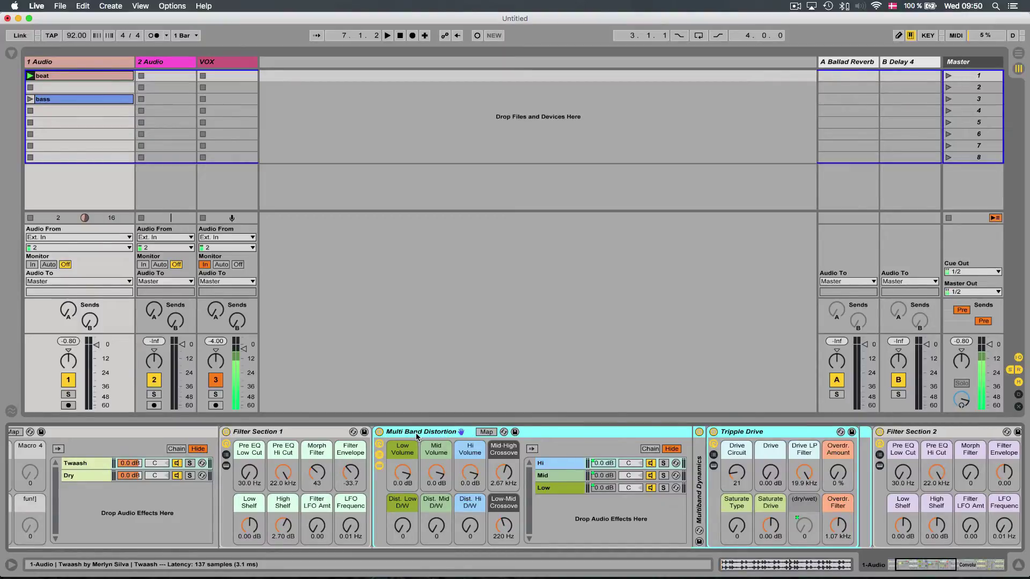
click(556, 490)
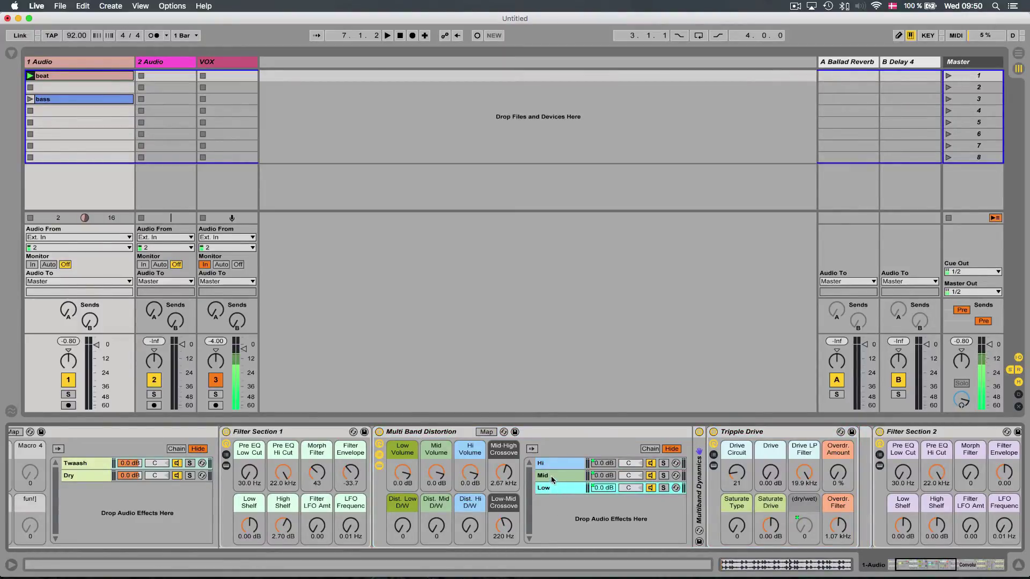
click(549, 460)
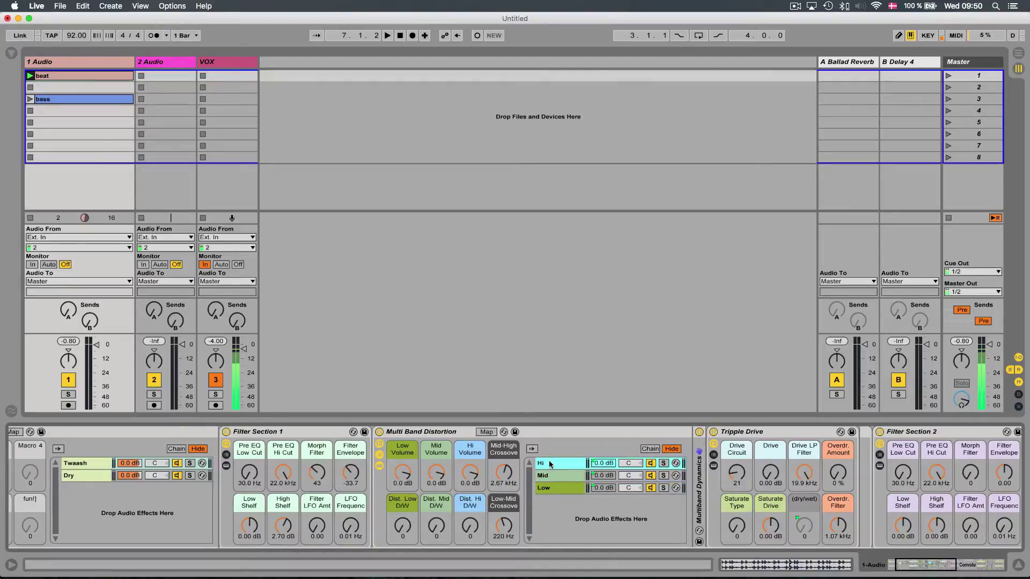
click(700, 519)
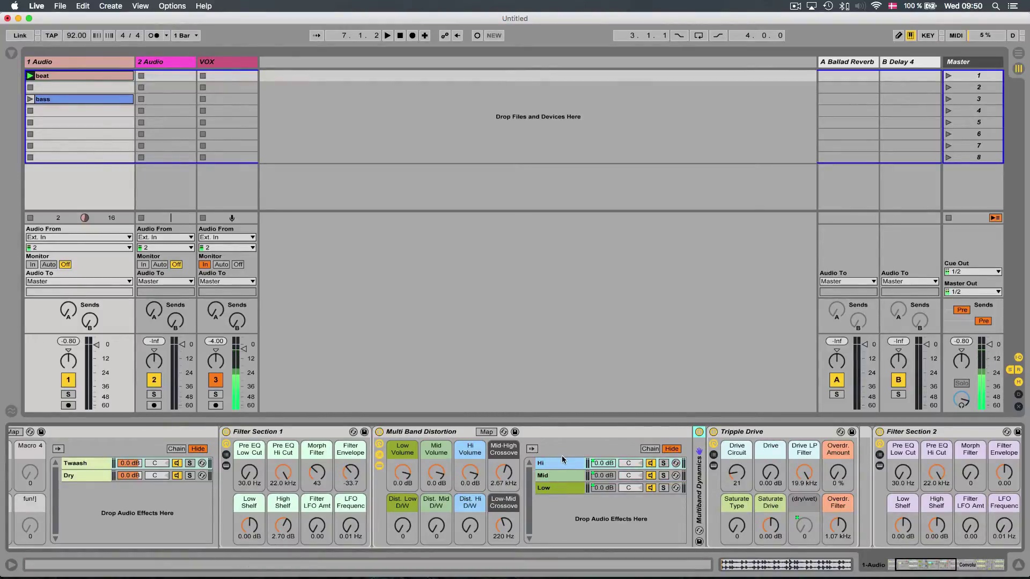
- Review the Multi Band Distortion rack's crossover, band volume and distortion dry/wet macros, and select its Low chain
click(493, 453)
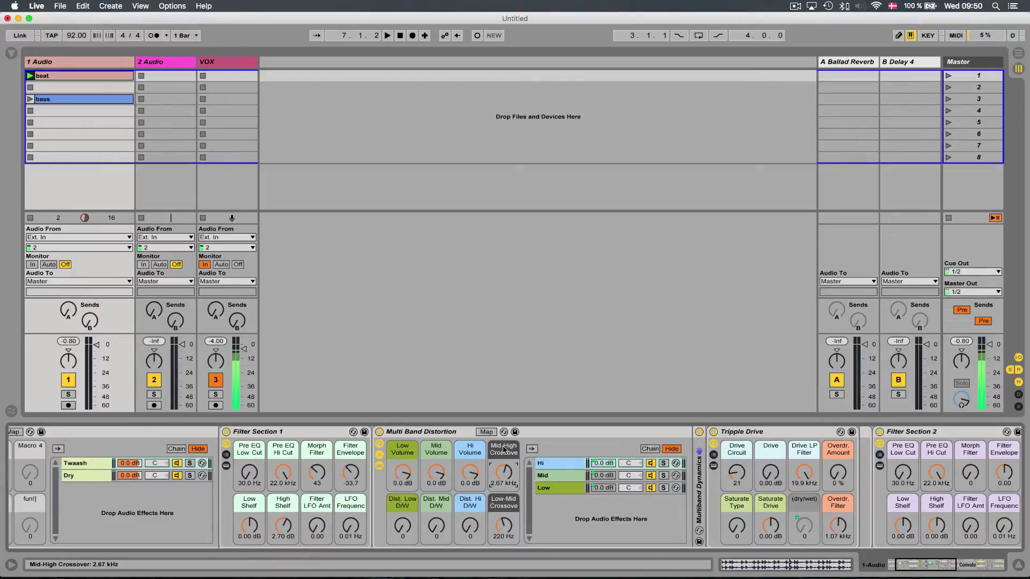
click(511, 508)
click(400, 452)
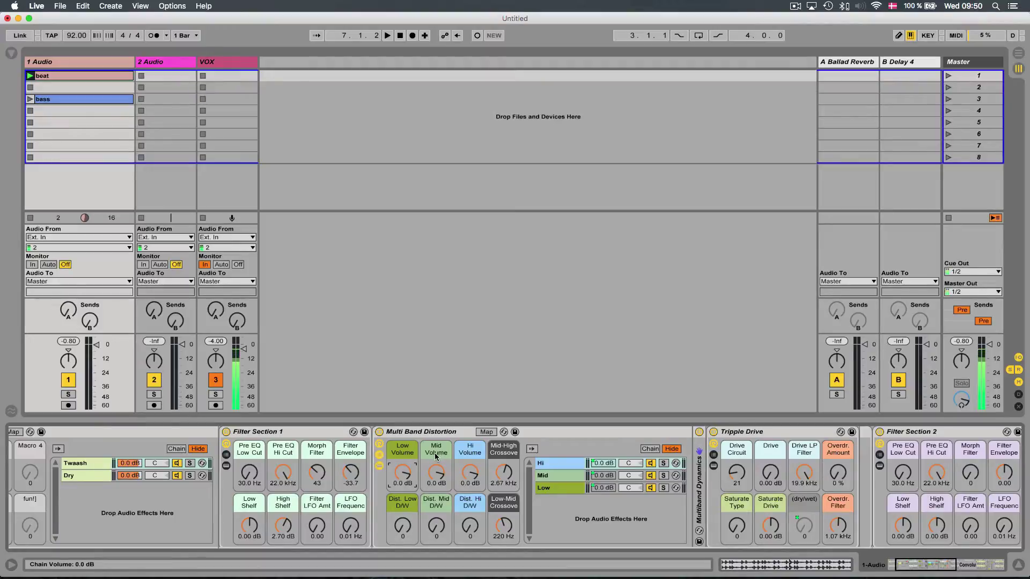
click(478, 457)
click(399, 509)
click(466, 507)
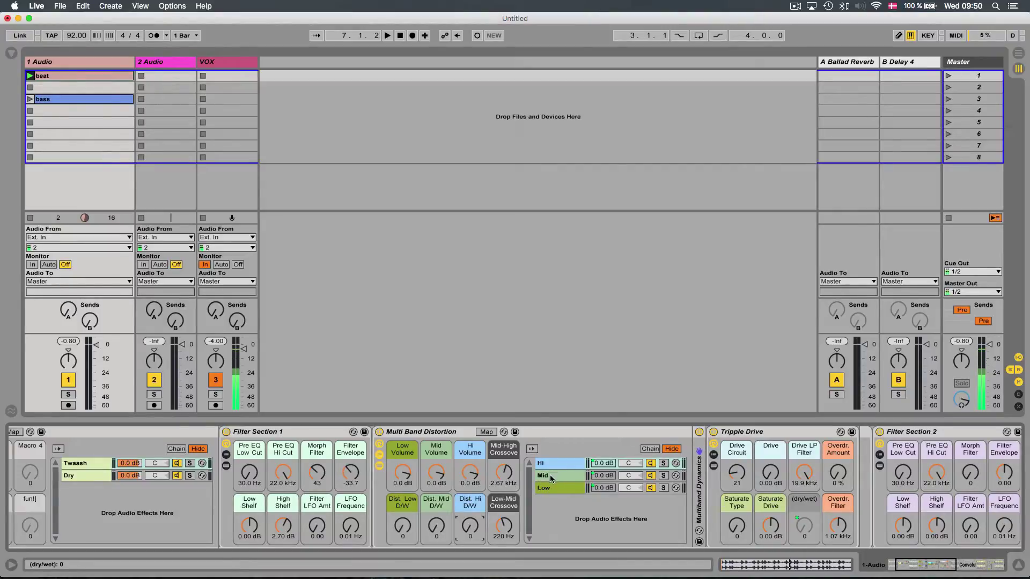
click(570, 491)
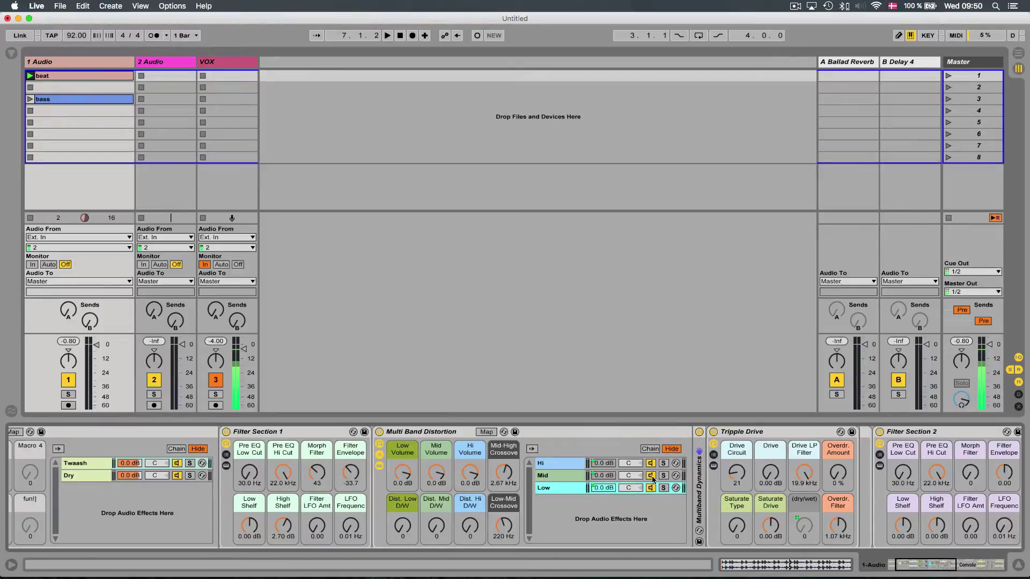
- Try different Drive Circuit settings in the Low chain's Tripple Drive rack and set the macro to 0
click(741, 434)
scroll(741, 436, right, 6)
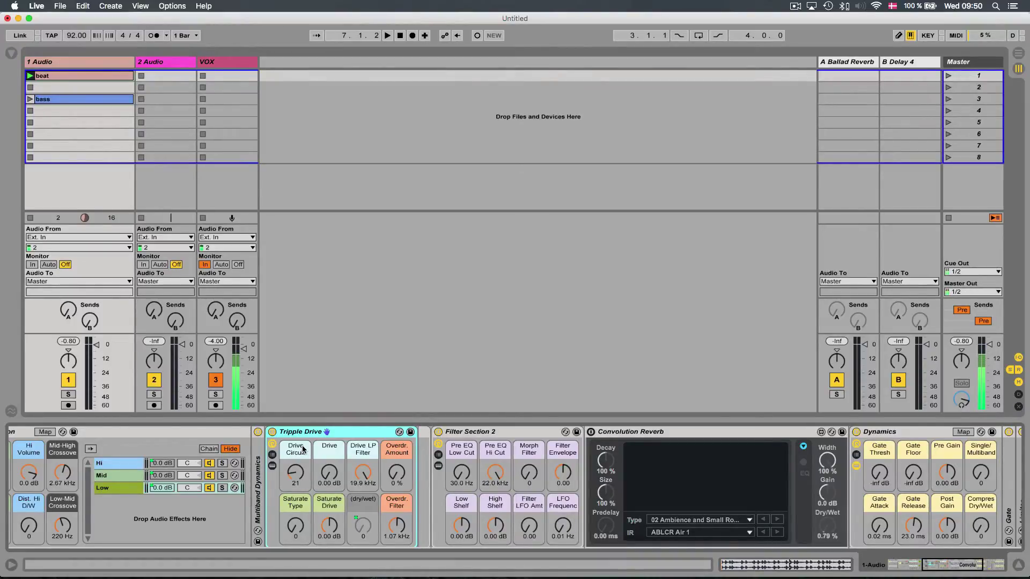
drag(303, 450, 303, 408)
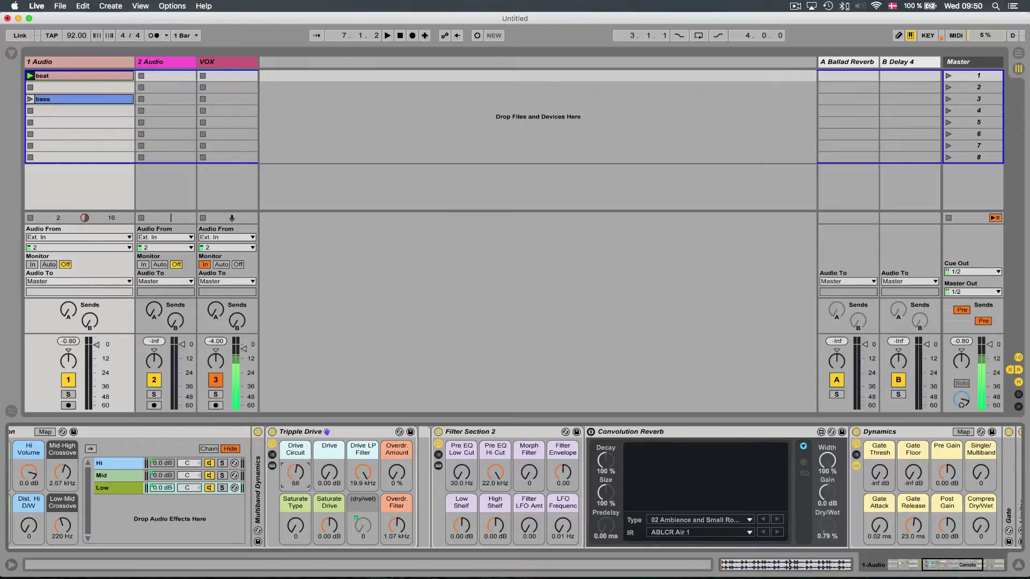
drag(296, 472, 295, 468)
drag(295, 474, 296, 532)
click(483, 100)
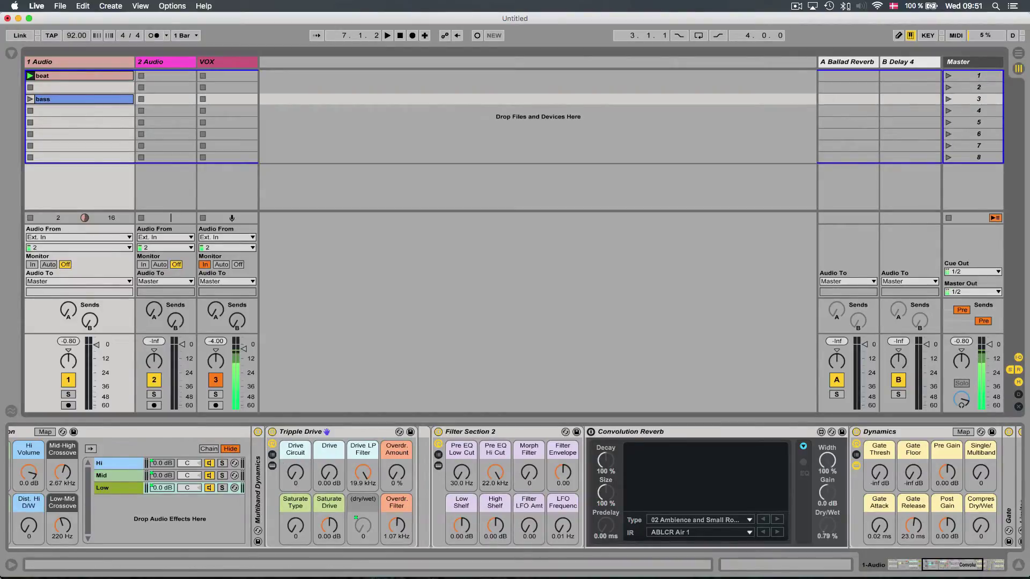
click(1013, 6)
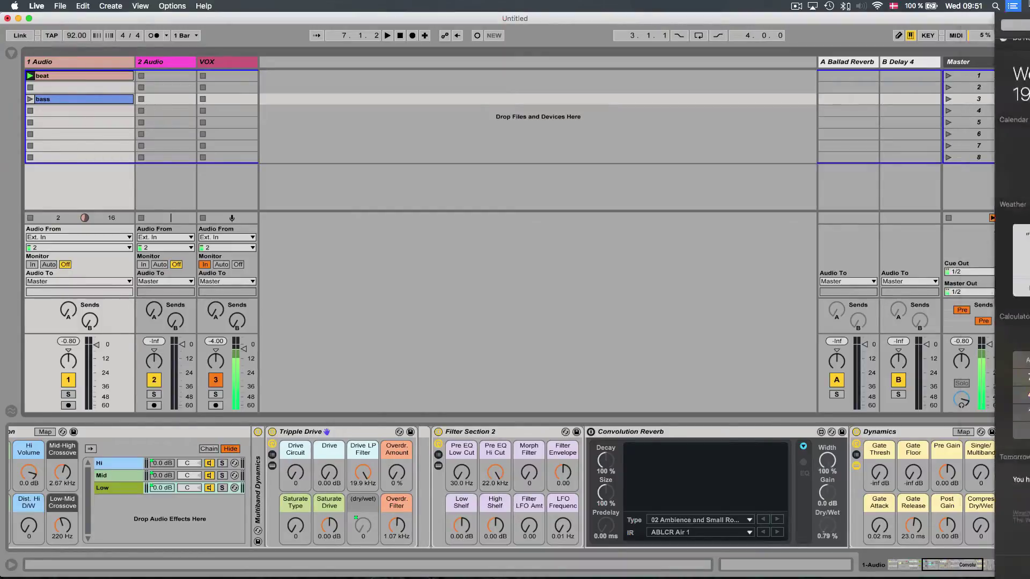
click(356, 273)
- Show the Tripple Drive rack's chain list and open its Wet chain to examine the Auto Filter device
mouse_move(363, 472)
mouse_down()
mouse_move(362, 501)
mouse_move(364, 477)
mouse_up()
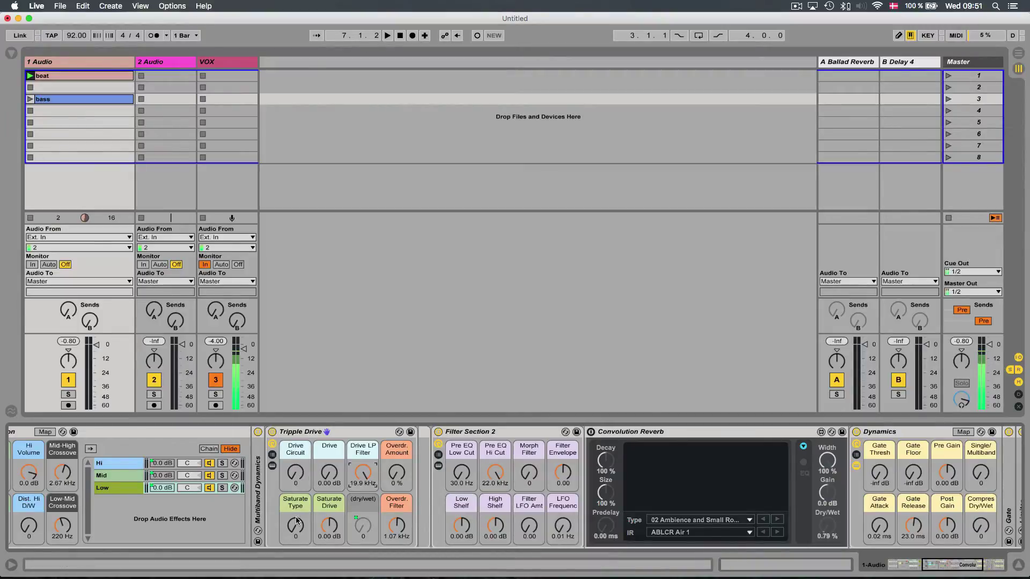
click(272, 454)
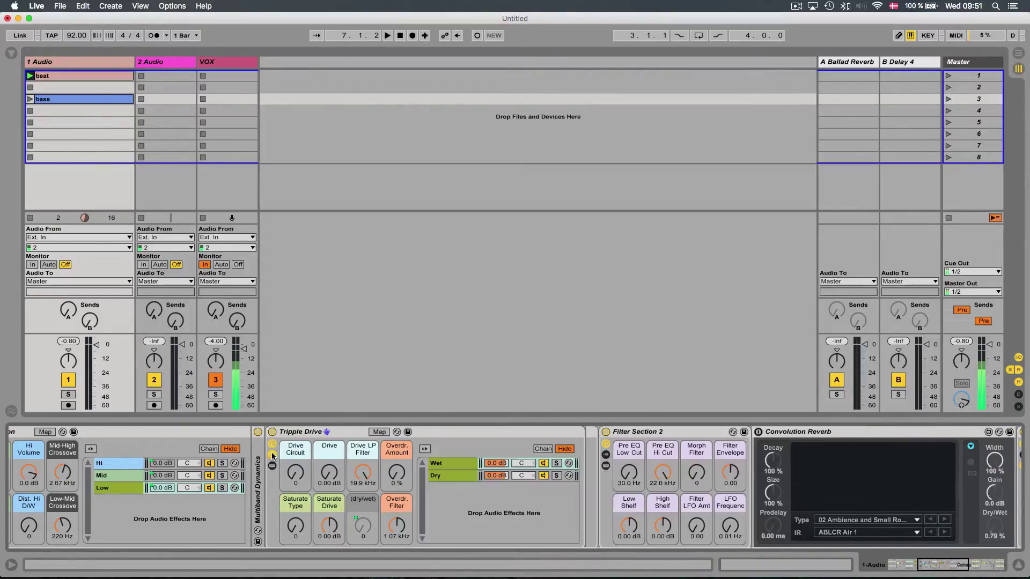
click(446, 464)
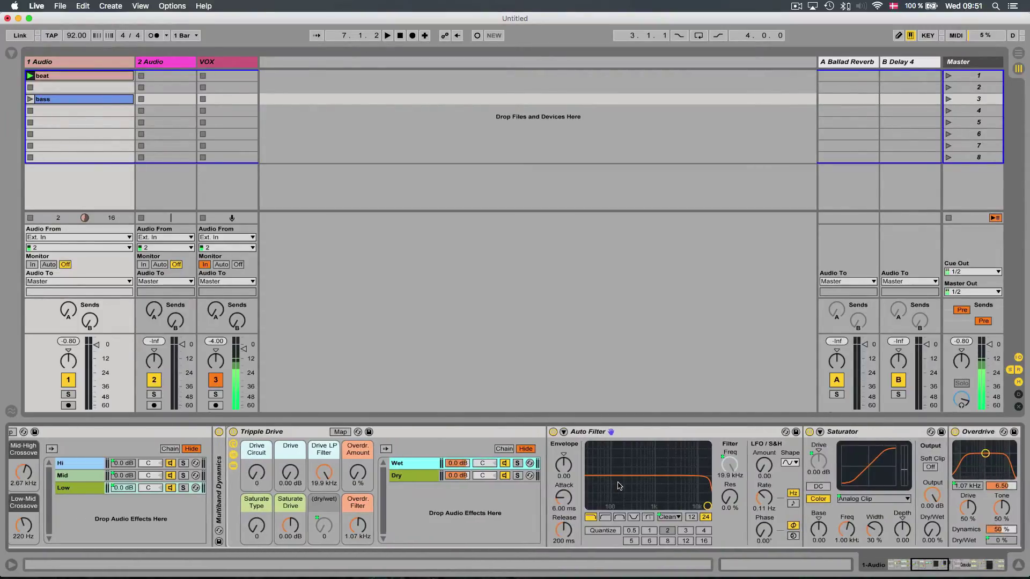
click(609, 431)
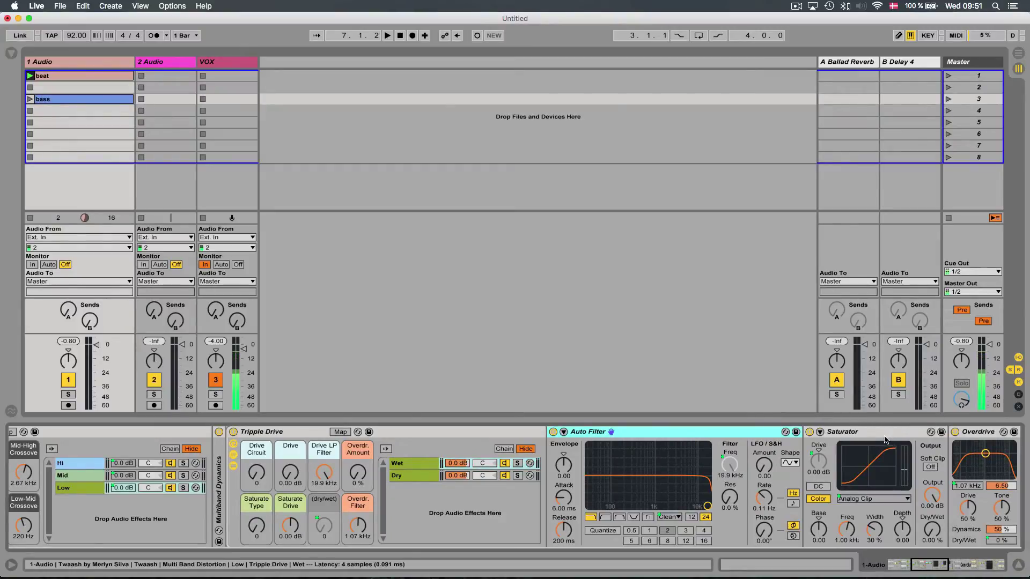
- Examine the Saturator and its Saturate Type and Drive macros in Tripple Drive, and set the Overdrive Filter macro to 1.13 kHz
click(864, 431)
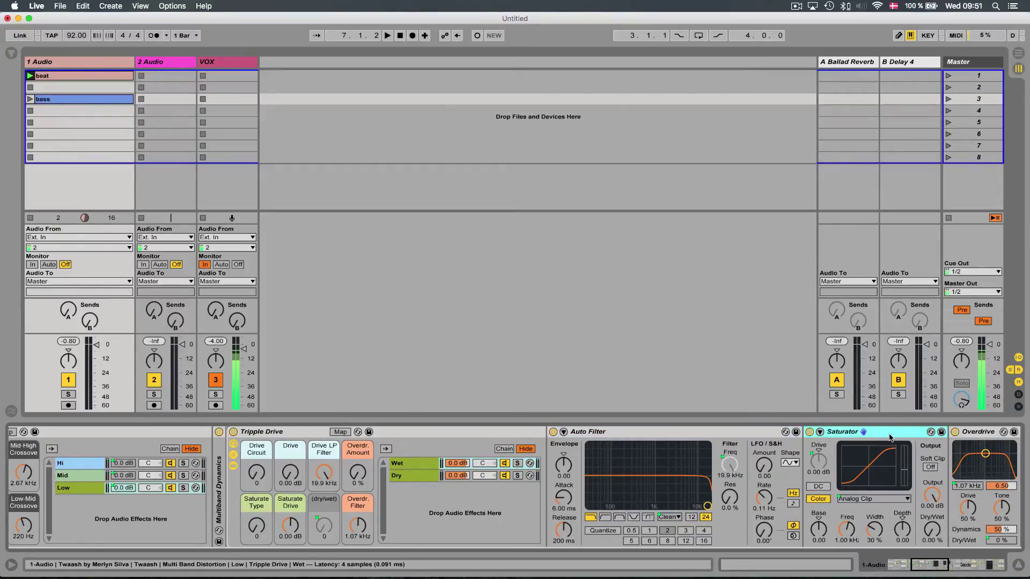
click(258, 531)
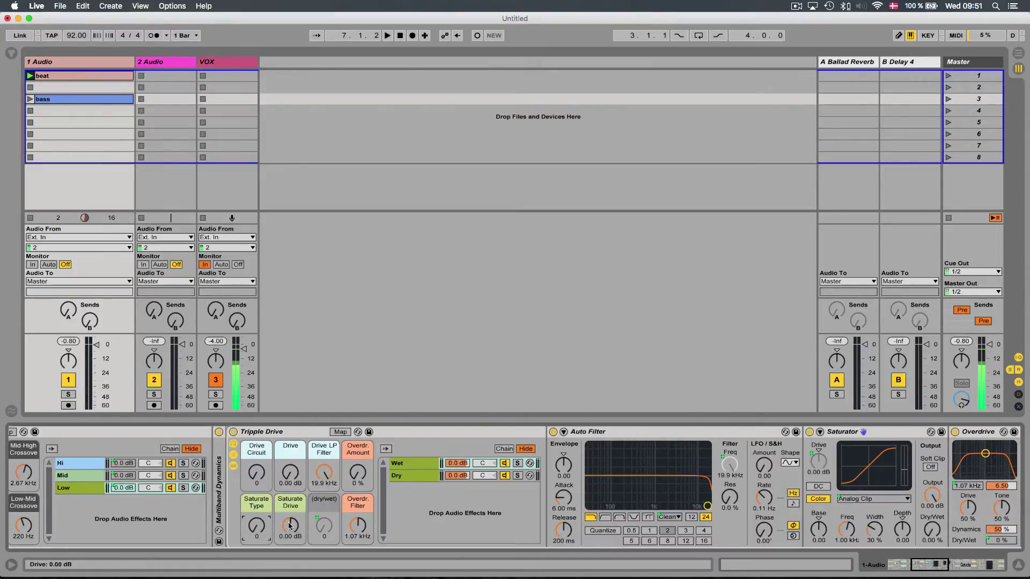
scroll(242, 523, left, 5)
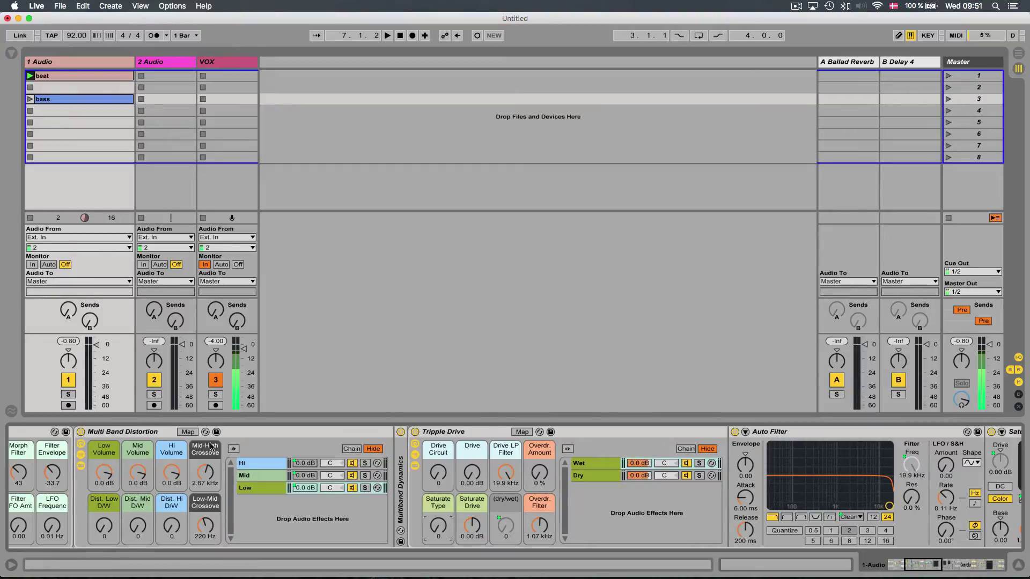
scroll(512, 513, right, 8)
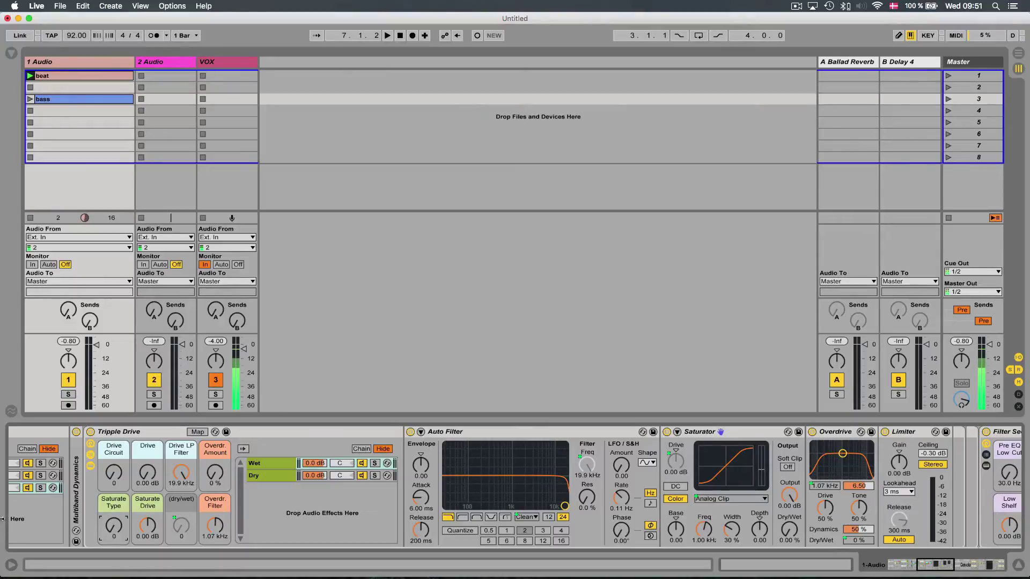
drag(225, 516, 204, 534)
scroll(345, 498, left, 6)
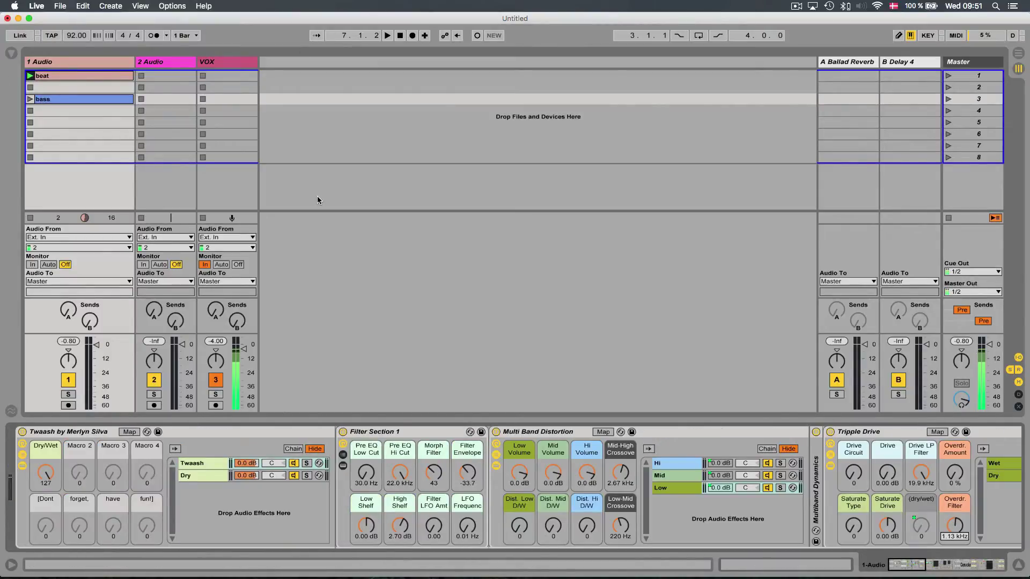
- Start playback and set the Dist. Low, Dist. Mid and Dist. Hi D/W macros of Multi Band Distortion to 127
key(space)
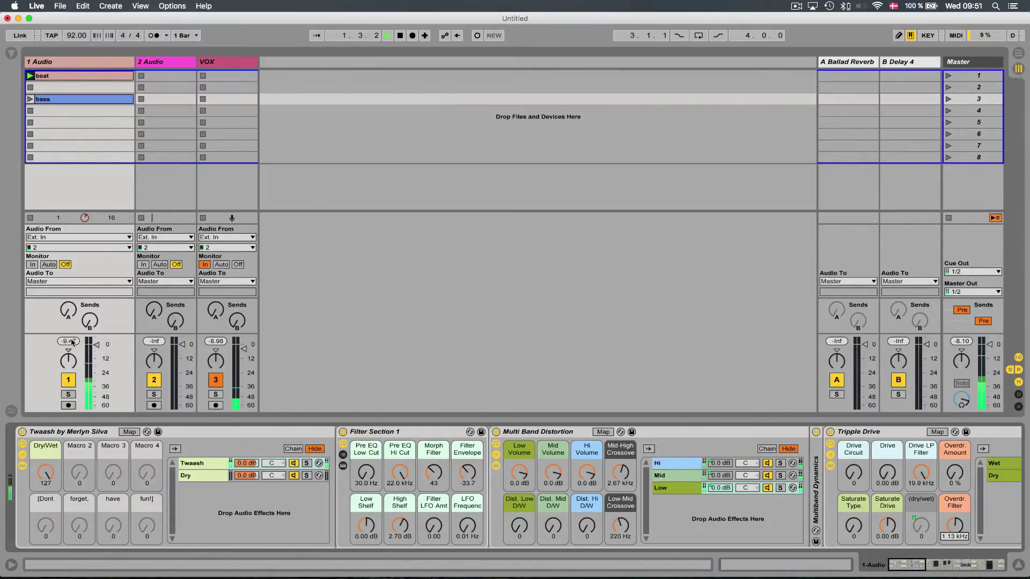
click(92, 346)
scroll(543, 491, right, 3)
drag(436, 524, 436, 472)
drag(403, 528, 404, 483)
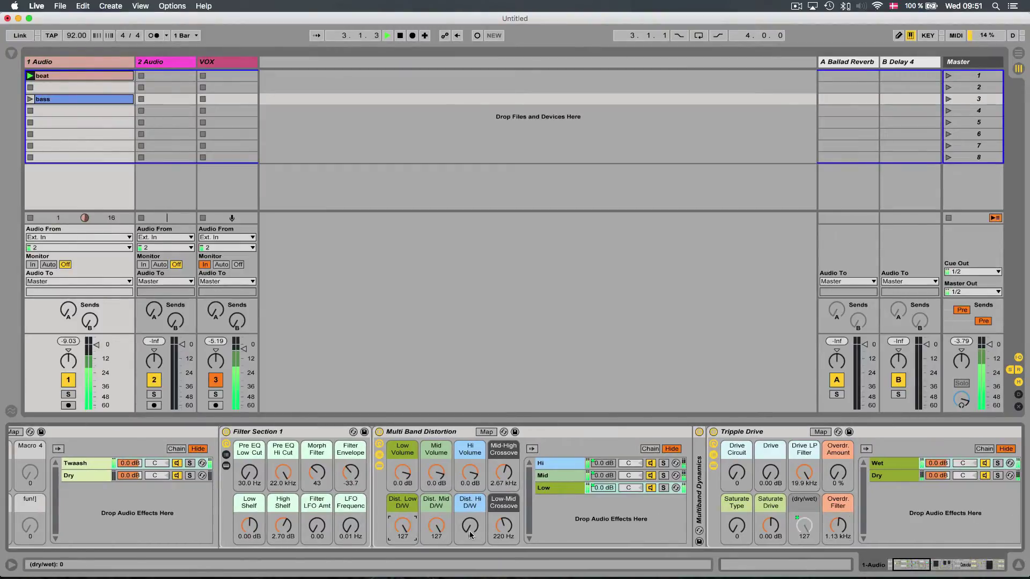
drag(470, 531, 470, 488)
- In the Low chain's Tripple Drive, set Saturate Type to 70, Saturate Drive to 20.1 dB, Drive Circuit to 59 and Drive to 13.2 dB
click(560, 488)
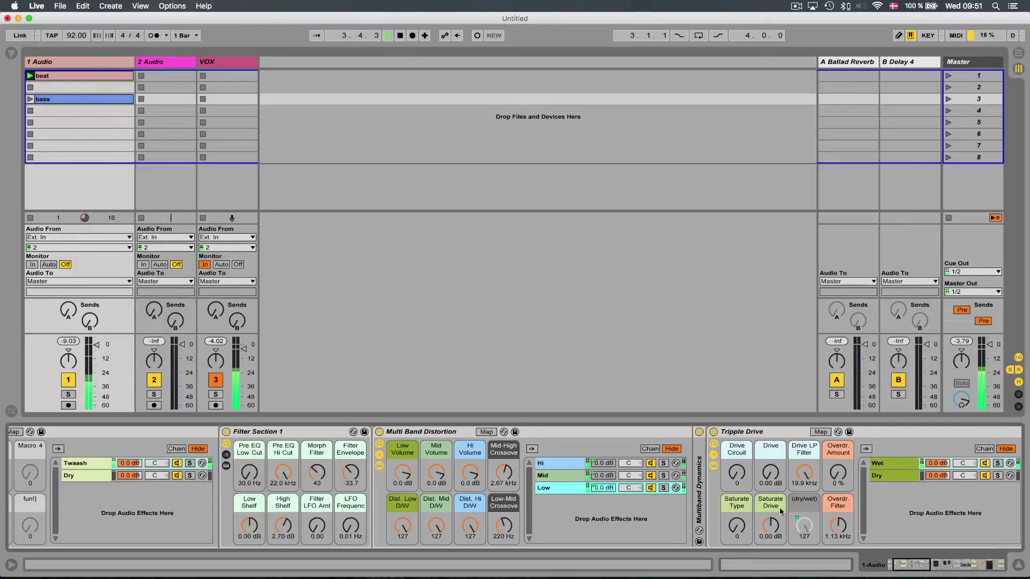
drag(736, 524, 770, 500)
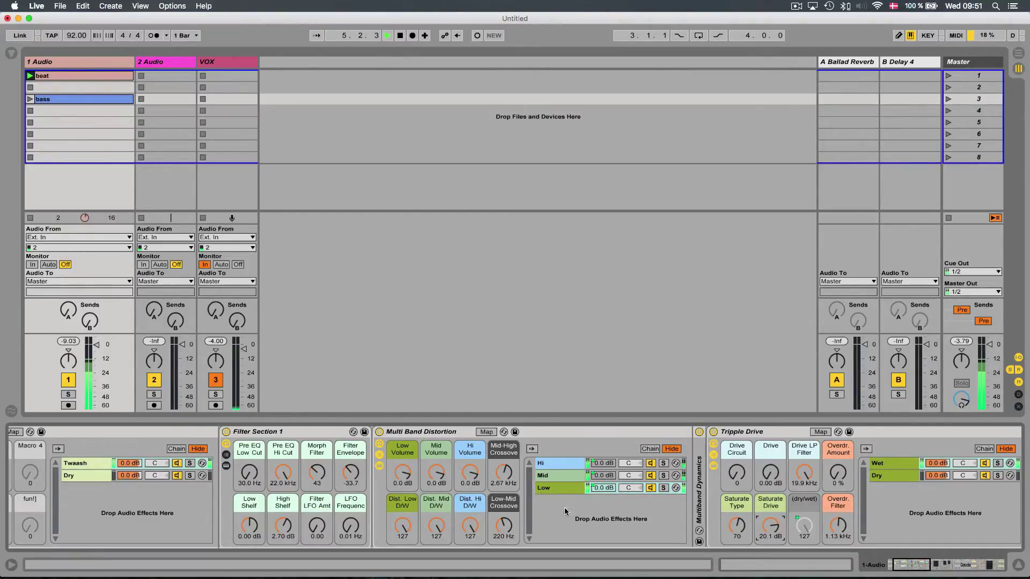
scroll(106, 487, left, 4)
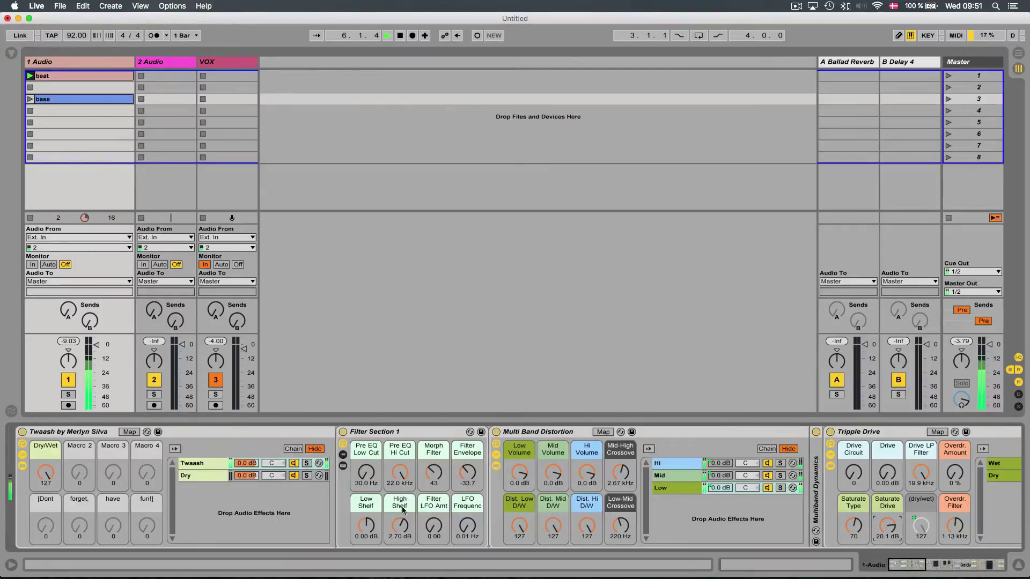
scroll(494, 523, right, 10)
drag(507, 483, 550, 436)
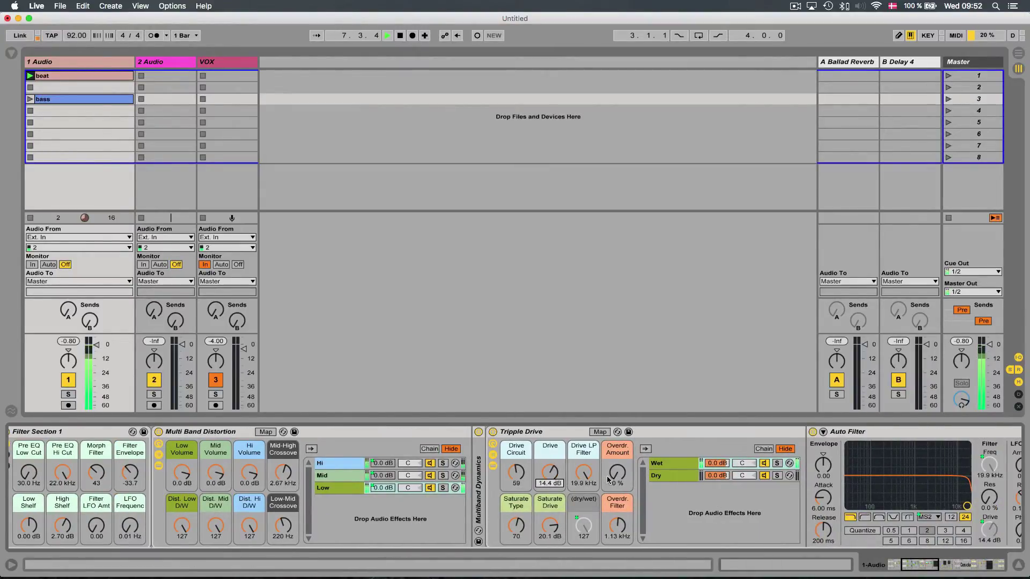
drag(550, 472, 550, 476)
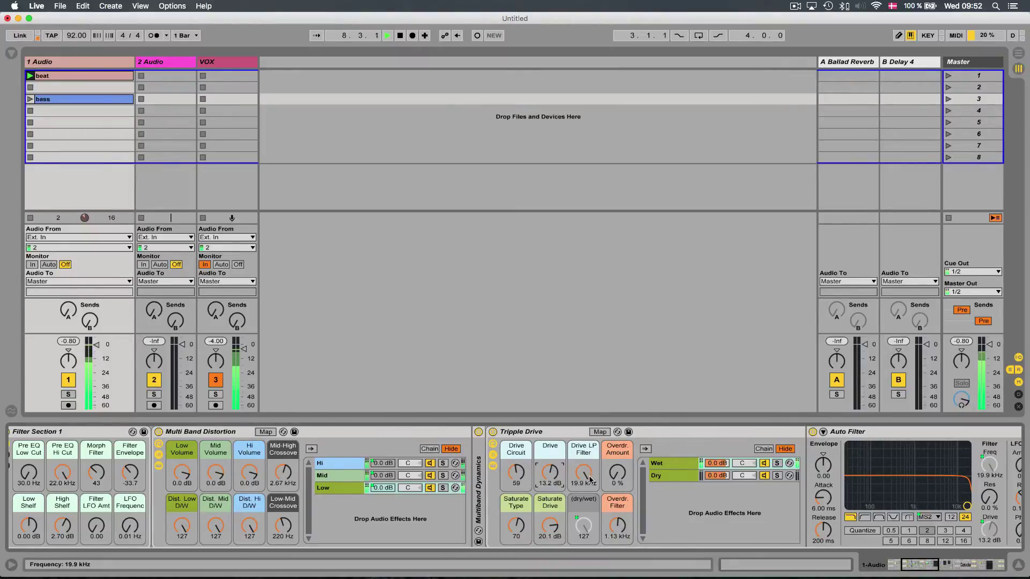
- In the Mid chain's Tripple Drive, set the Overdrive Amount to 70 % and the Overdrive Filter to 1.49 kHz
click(344, 475)
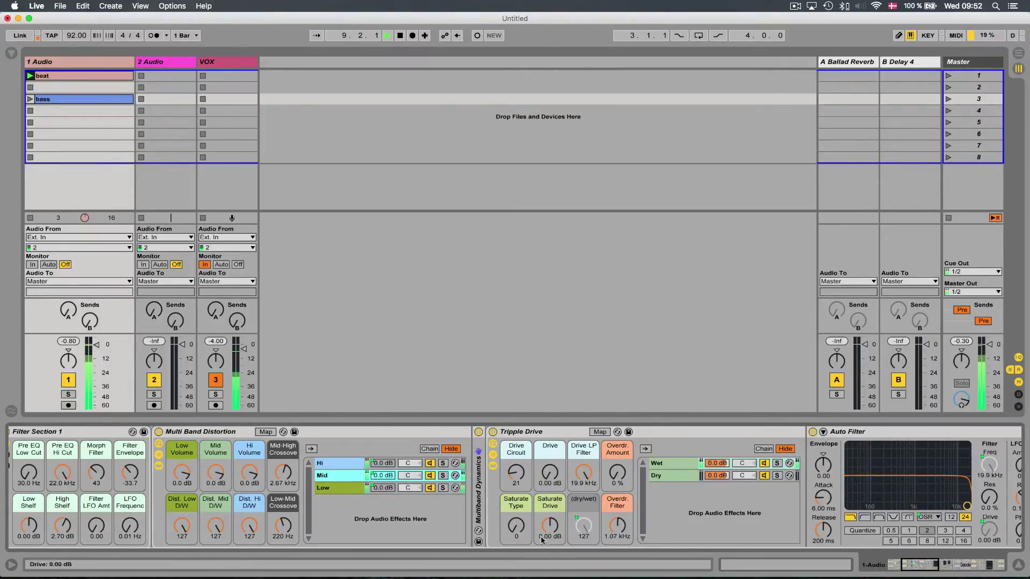
drag(617, 479, 617, 461)
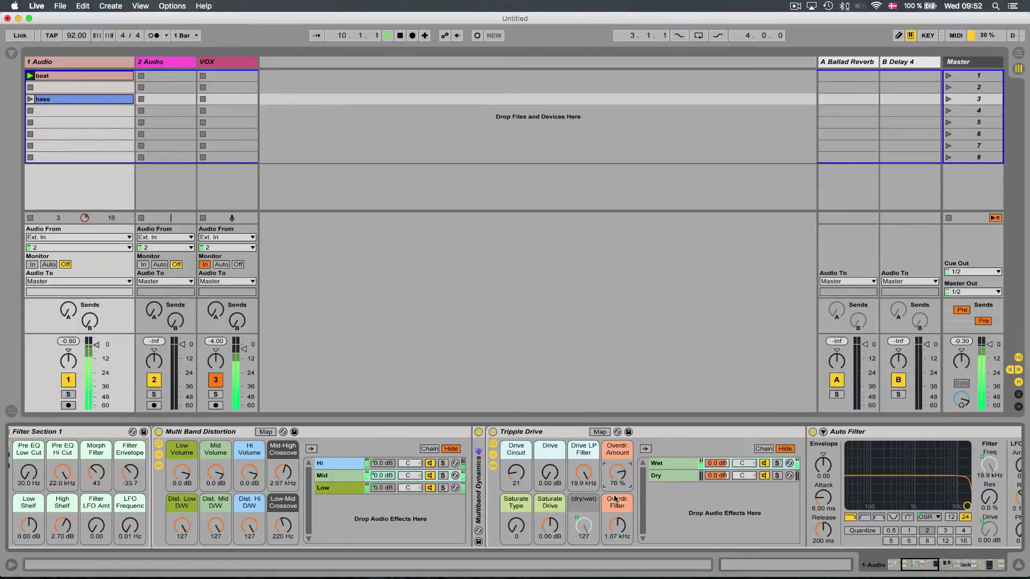
drag(616, 499, 615, 494)
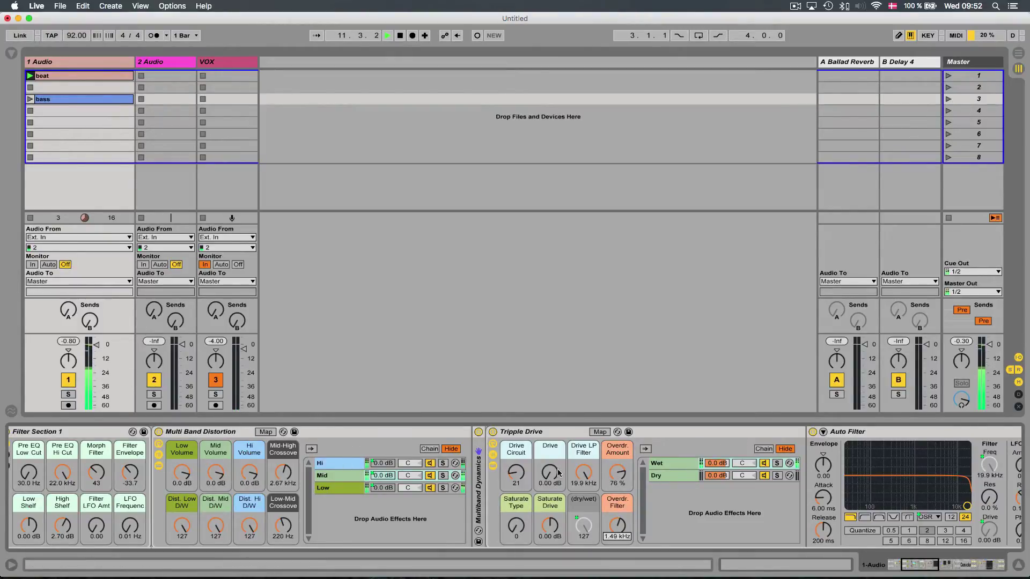
drag(621, 474, 621, 477)
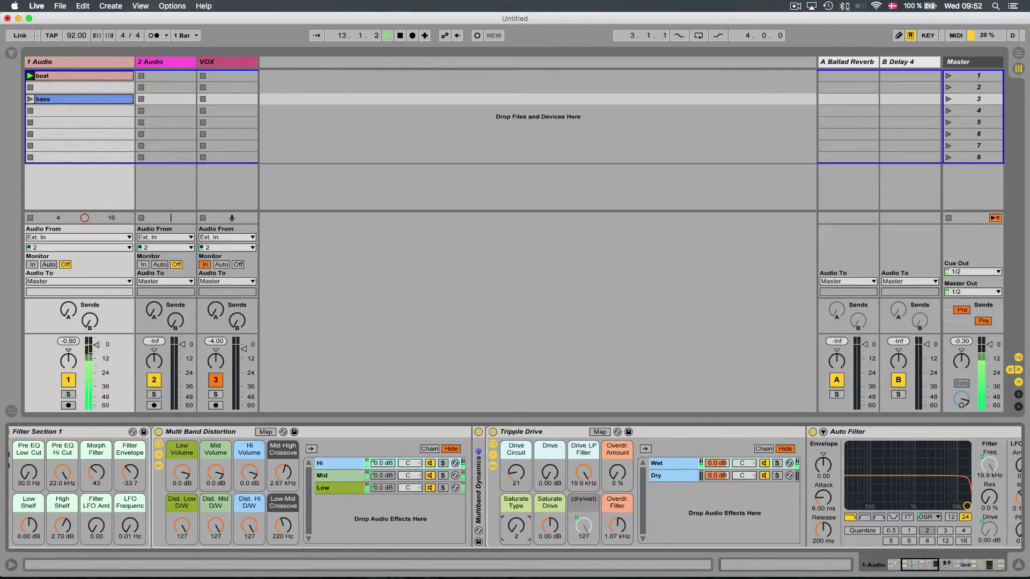
- In the Hi chain's Tripple Drive, set Saturate Type to 110 and Saturate Drive to 36.0 dB
drag(516, 526, 516, 472)
drag(548, 519, 551, 456)
drag(524, 527, 524, 535)
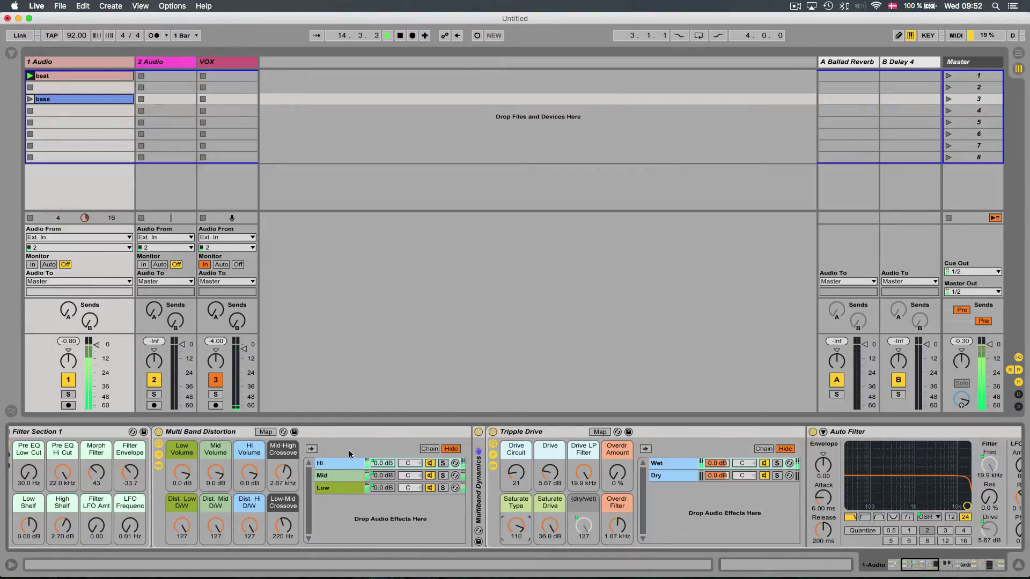
- Set the Hi chain's Overdrive Amount to 28 %, Drive Circuit to 60 and Drive to 20.6 dB
click(349, 465)
drag(623, 475, 622, 445)
drag(516, 472, 550, 445)
- In Filter Section 1, audition the Morph Filter and Filter Envelope macros, ending with Morph Filter at 92 and Filter Envelope at -95.0
scroll(427, 479, left, 10)
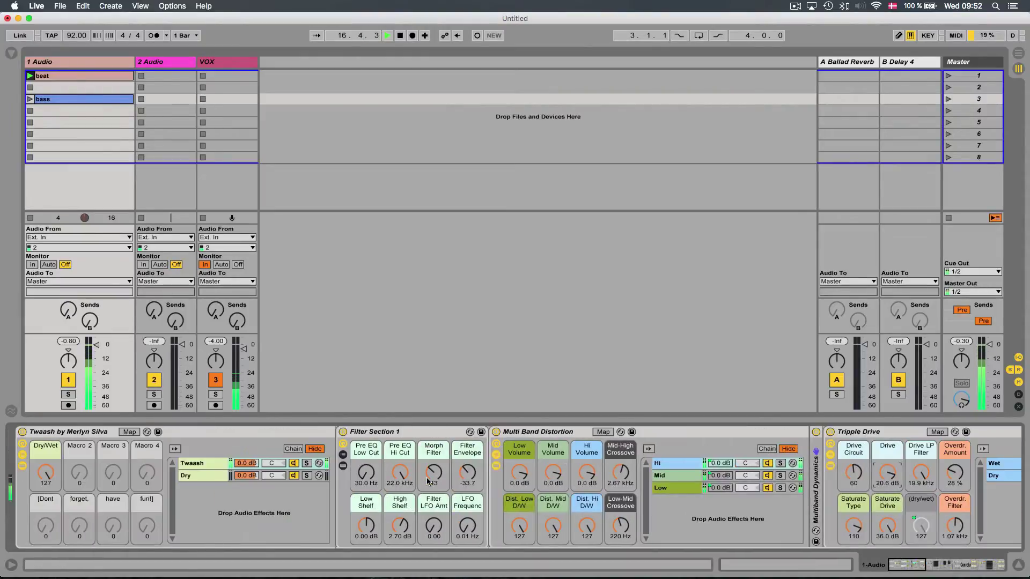
drag(440, 477, 469, 429)
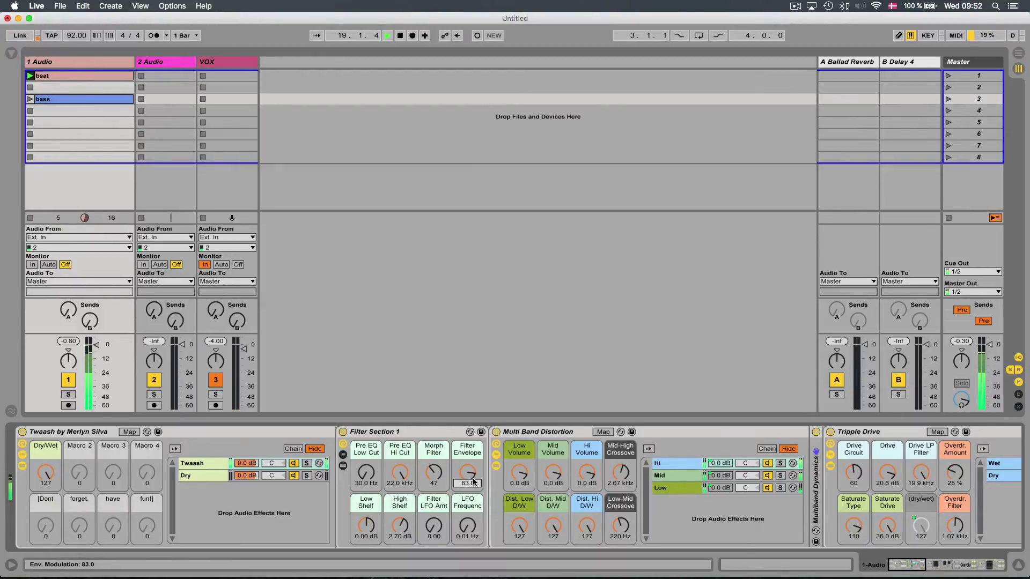
drag(473, 478, 472, 543)
drag(439, 475, 440, 446)
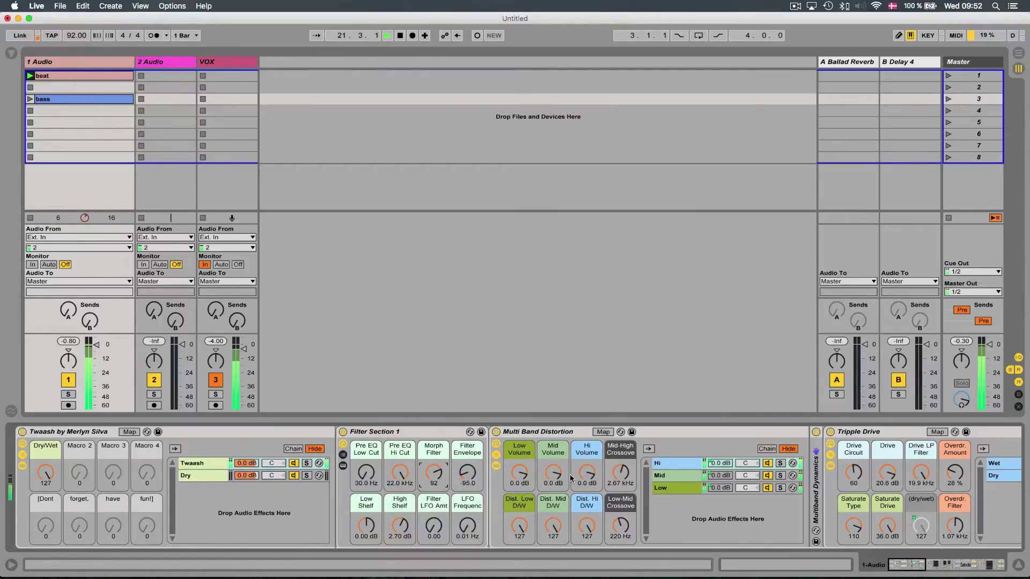
- Lower the Hi Volume macro of Multi Band Distortion to -15.415 dB and stop playback
scroll(571, 477, right, 5)
drag(393, 472, 392, 495)
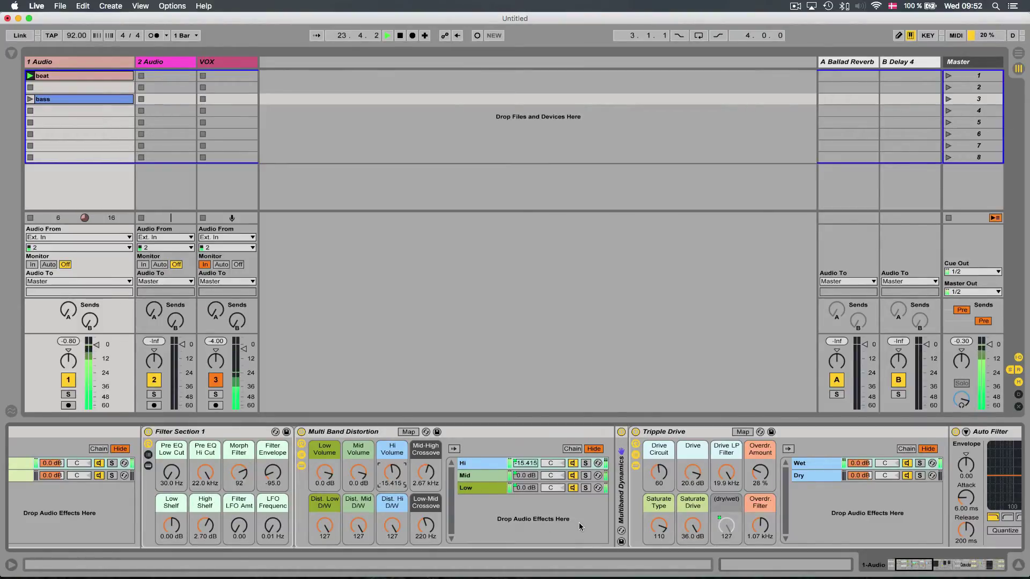
key(space)
- Review the Tripple Drive settings of the Mid and Low chains and the devices inside the Low chain's rack
click(496, 477)
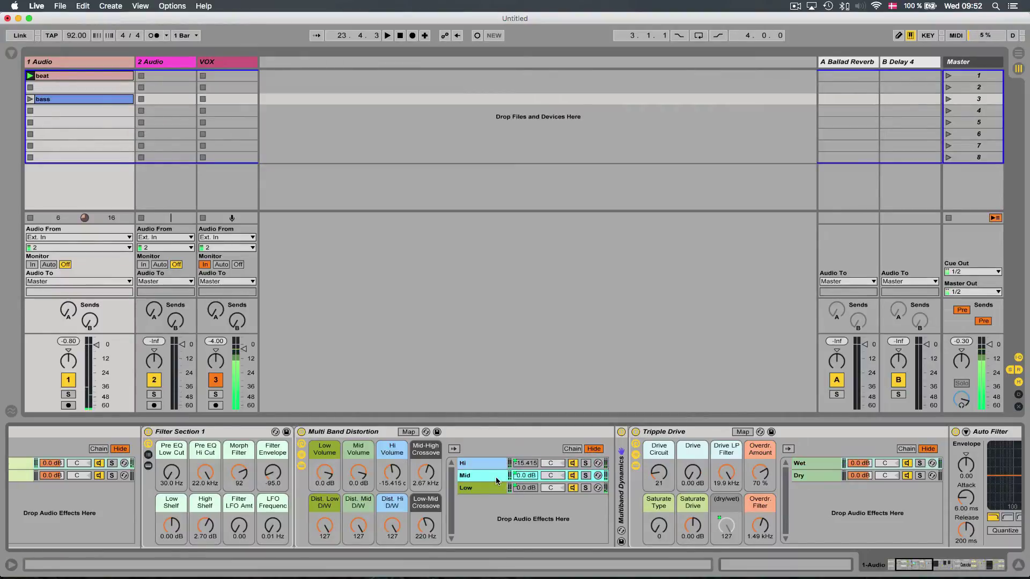
click(493, 485)
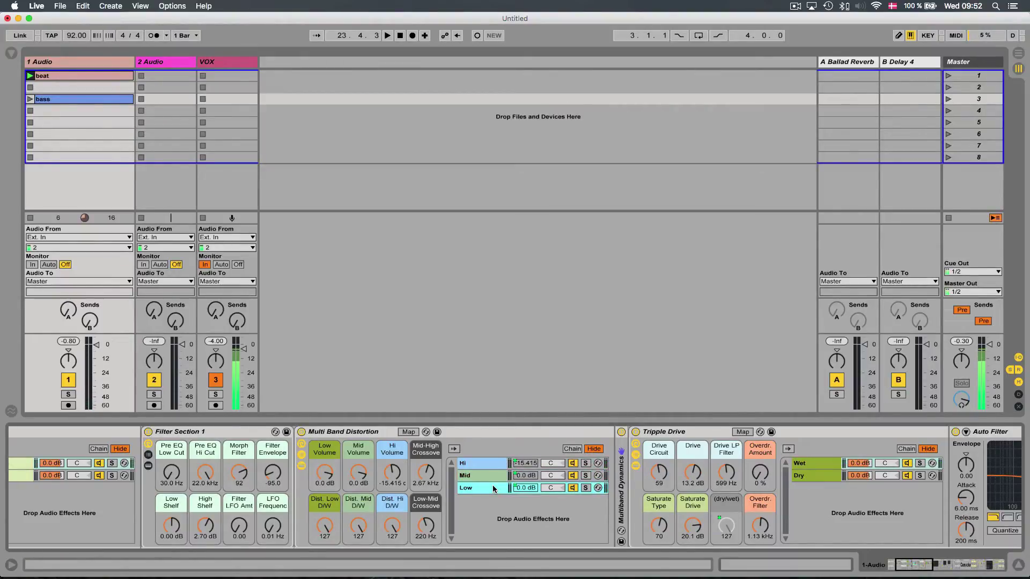
scroll(493, 485, right, 5)
scroll(494, 486, right, 15)
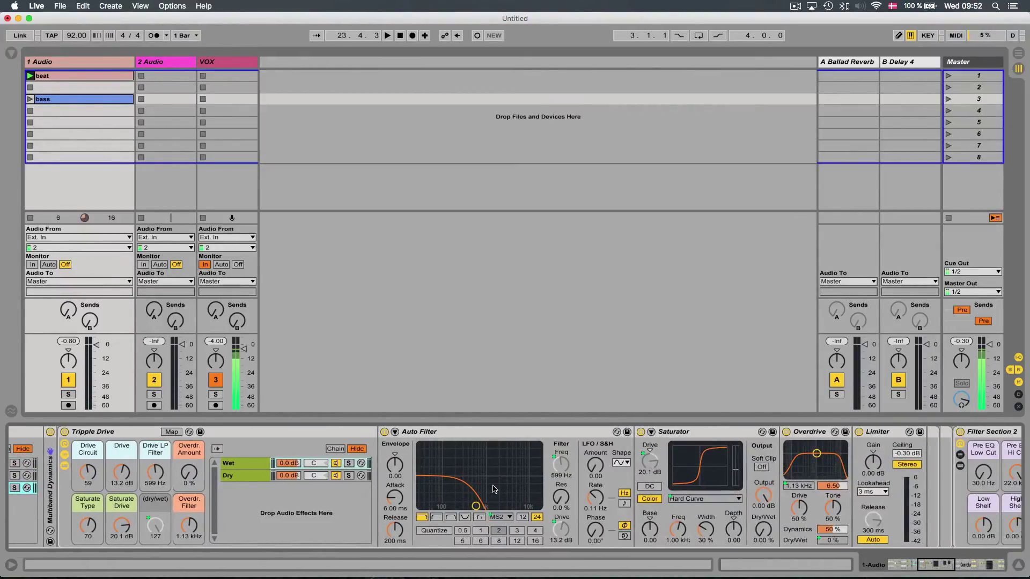
scroll(393, 471, left, 12)
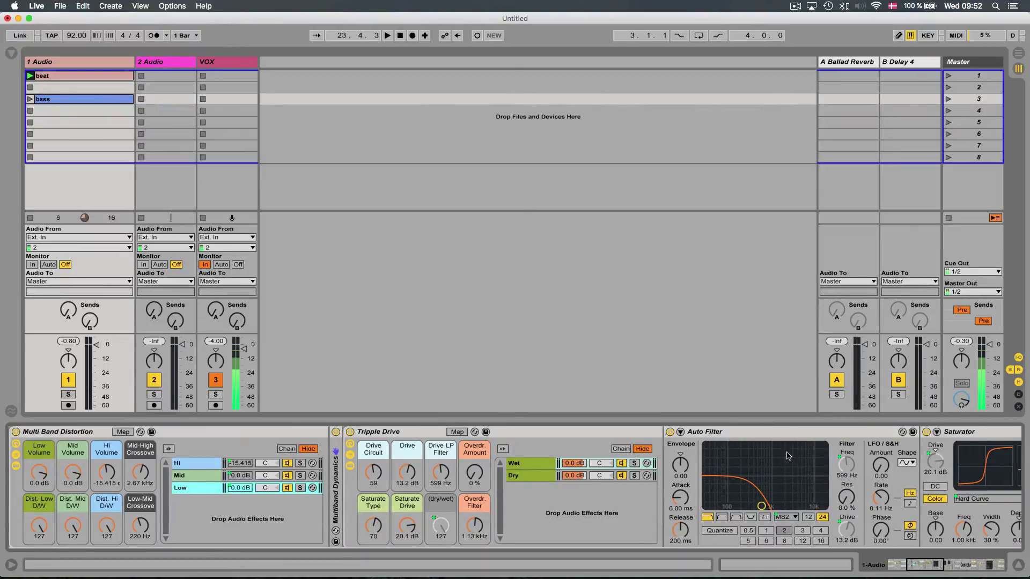
- Hide the devices inside the Low chain's Tripple Drive rack and fold the rack
click(350, 455)
click(350, 465)
click(349, 466)
double_click(377, 432)
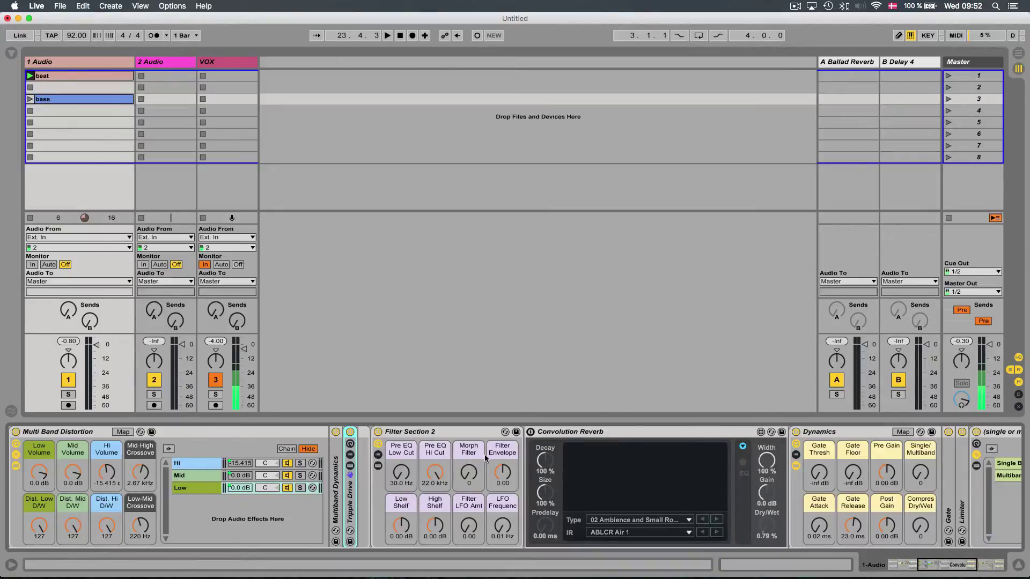
- Review the Filter Section 2 rack that follows the Multi Band Distortion rack
click(424, 432)
click(72, 433)
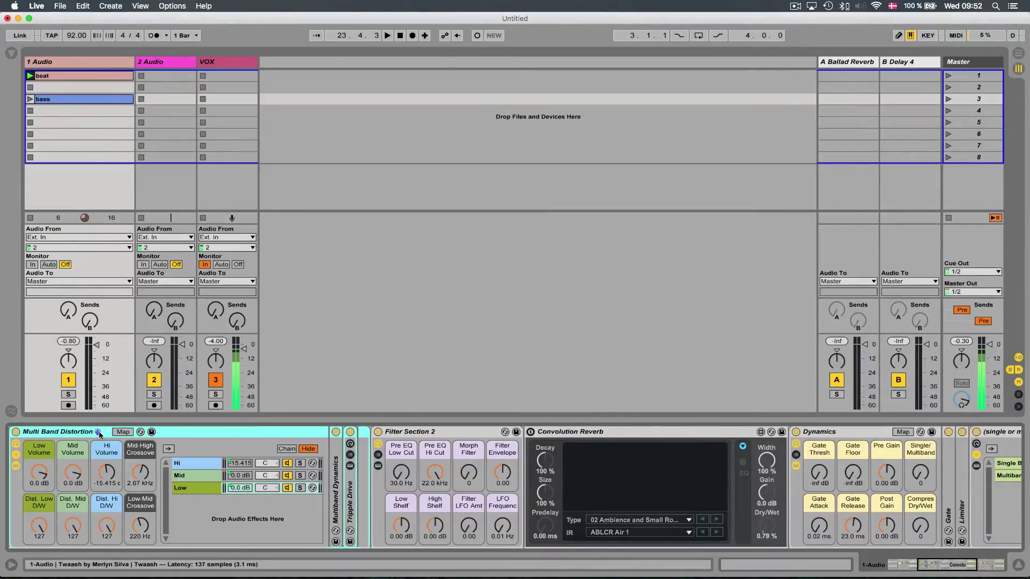
click(431, 433)
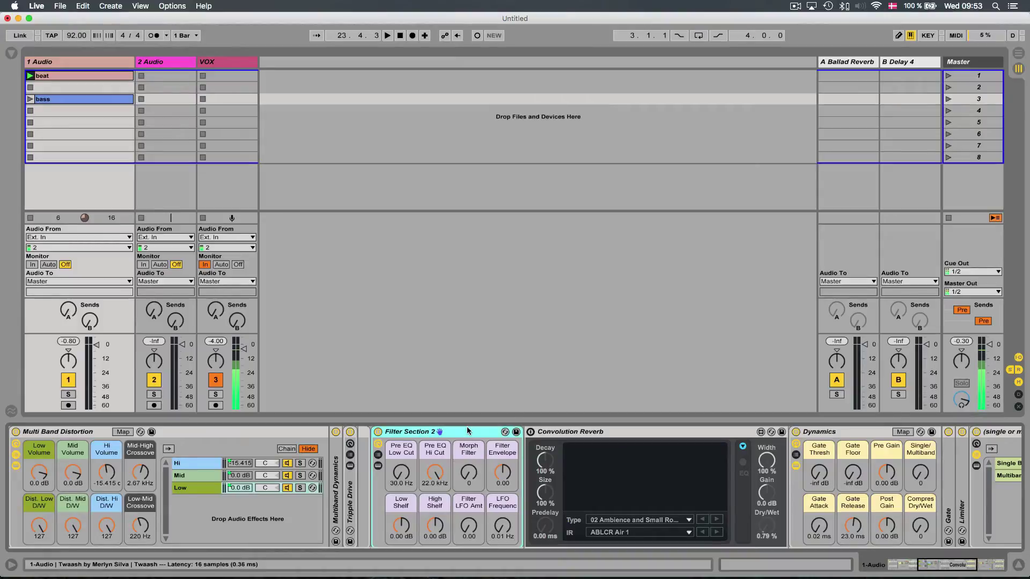
- Play the track and set Filter Section 2 to LFO Amt 20.1, LFO Frequency 0.36 Hz, Morph Filter 85, Hi Cut 3.76 kHz, Low Shelf 3.90 dB
key(space)
drag(469, 525, 502, 521)
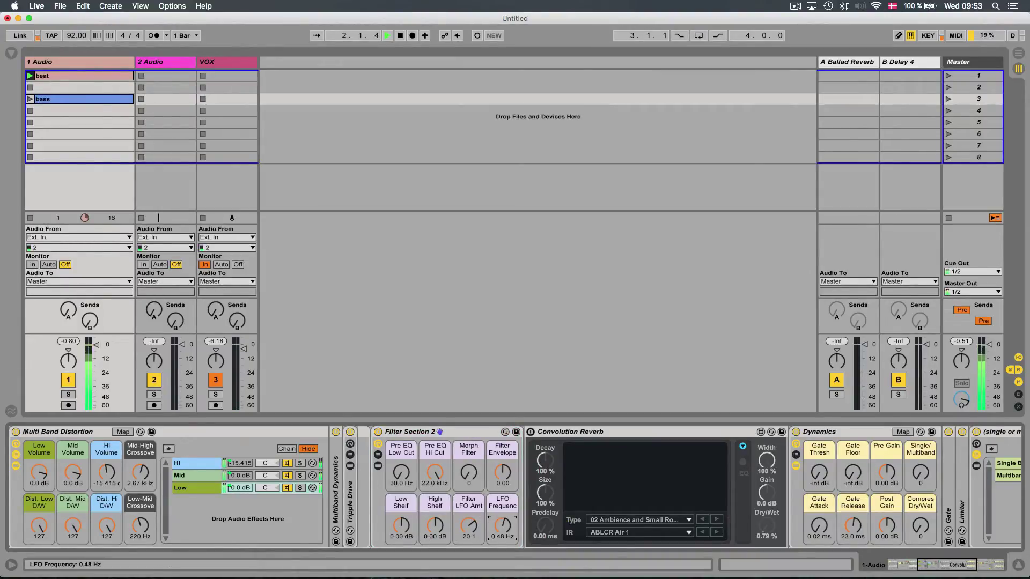
drag(469, 473, 436, 481)
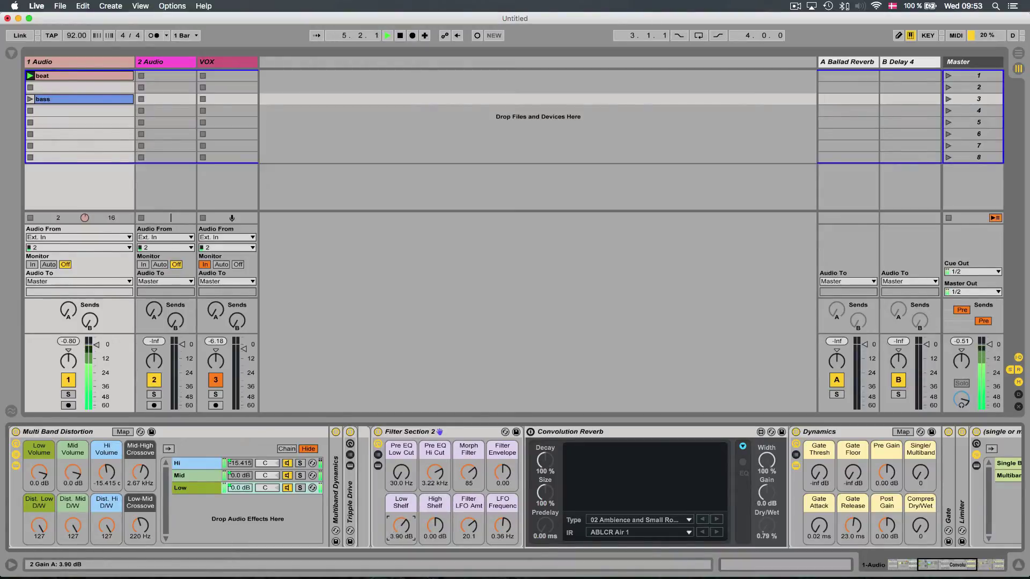
drag(435, 473, 435, 471)
- In the Mid chain's Tripple Drive, set Drive to 15.5 dB, Saturate Type to 61 and Saturate Drive to 19.6 dB
click(188, 475)
drag(407, 473, 407, 464)
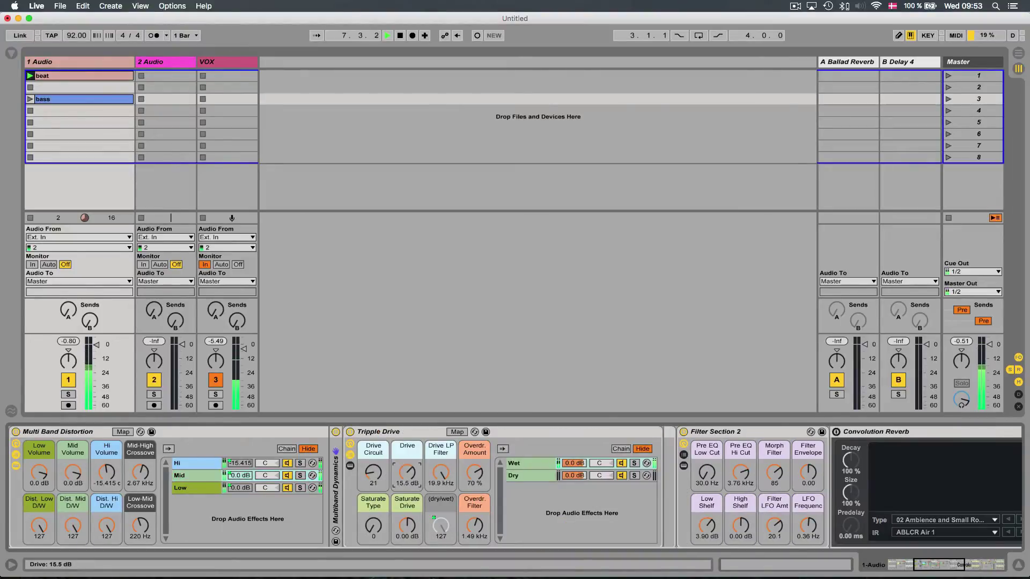
drag(373, 526, 374, 494)
drag(408, 526, 408, 505)
- Set the Mid Volume macro of Multi Band Distortion to -5.337 dB and the Low-Mid Crossover to 341 Hz
drag(73, 472, 73, 484)
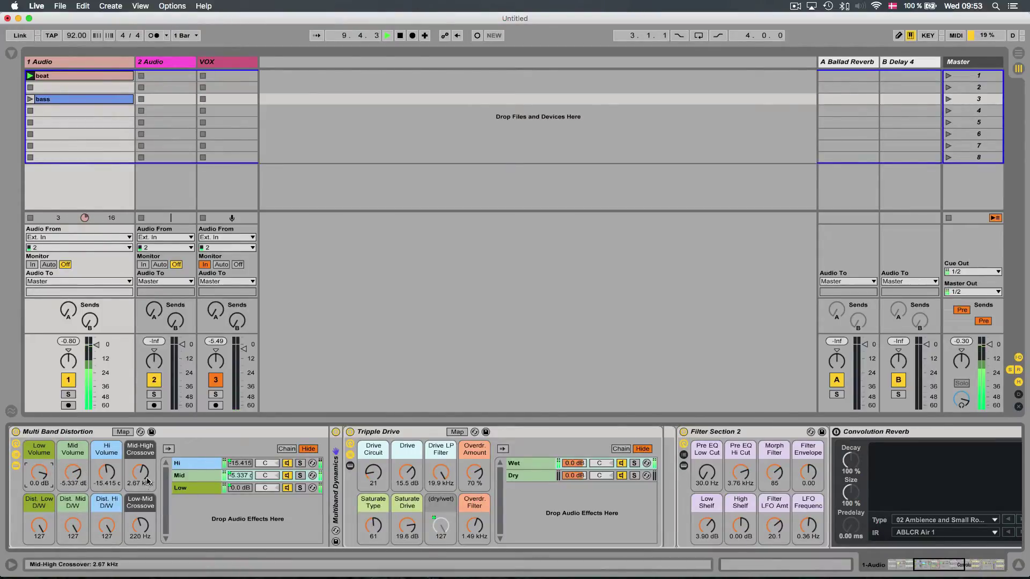
drag(142, 535, 142, 530)
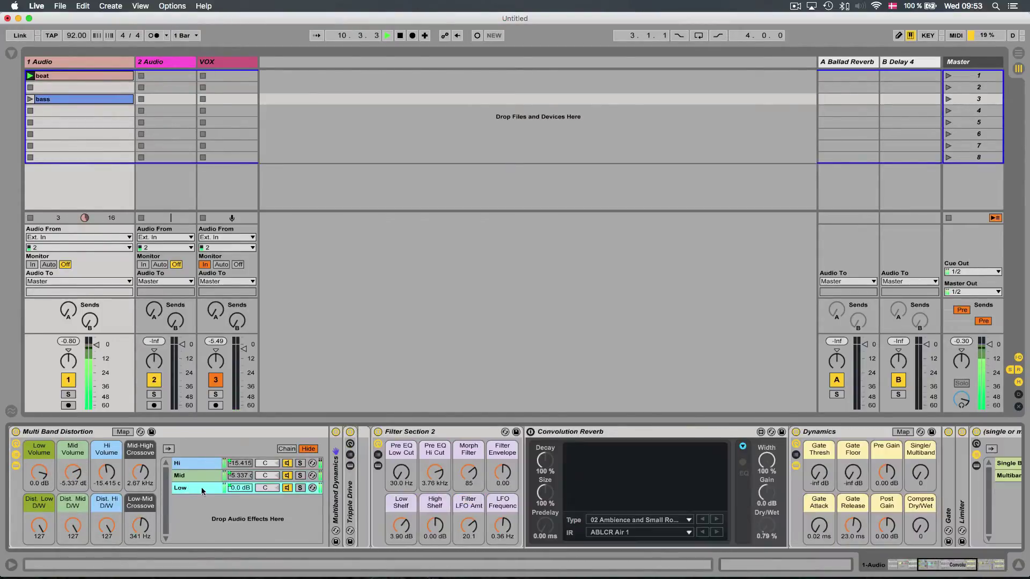
- Unfold the Low chain's Tripple Drive rack and set Drive Circuit to 76 and Drive to 17.4 dB
click(189, 488)
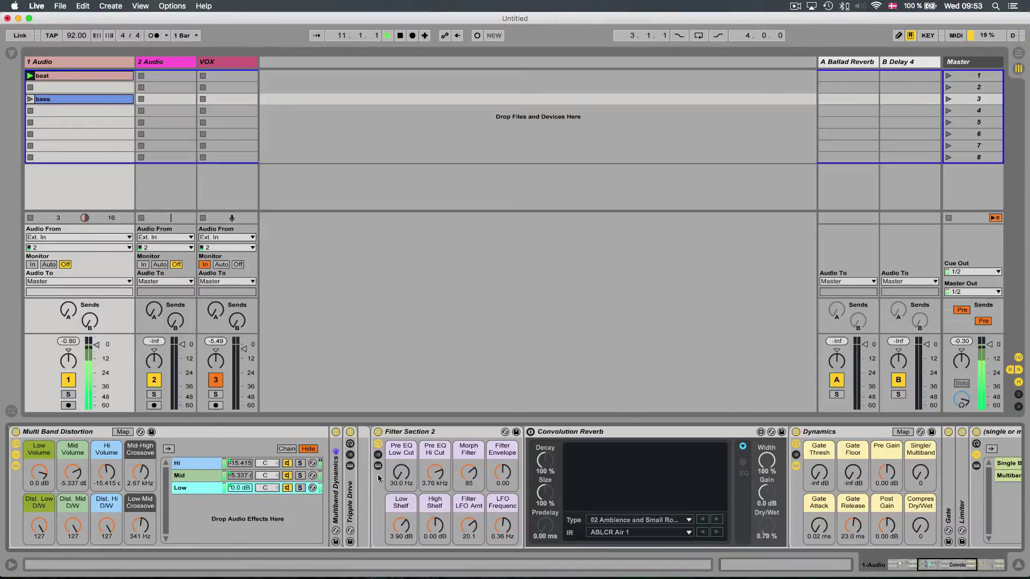
double_click(350, 507)
mouse_move(397, 485)
mouse_down()
mouse_move(378, 477)
mouse_move(401, 486)
mouse_up()
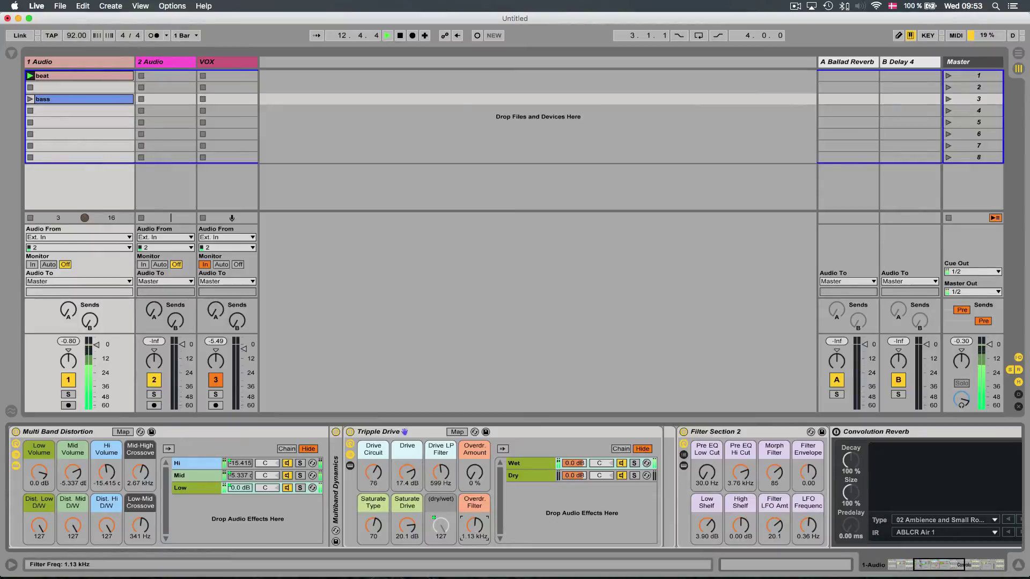
- In the Low chain's Tripple Drive, set Overdr. Amount to 50 % and Overdr. Filter to 50.0 Hz
drag(475, 530, 474, 525)
drag(475, 473, 475, 462)
drag(475, 526, 475, 558)
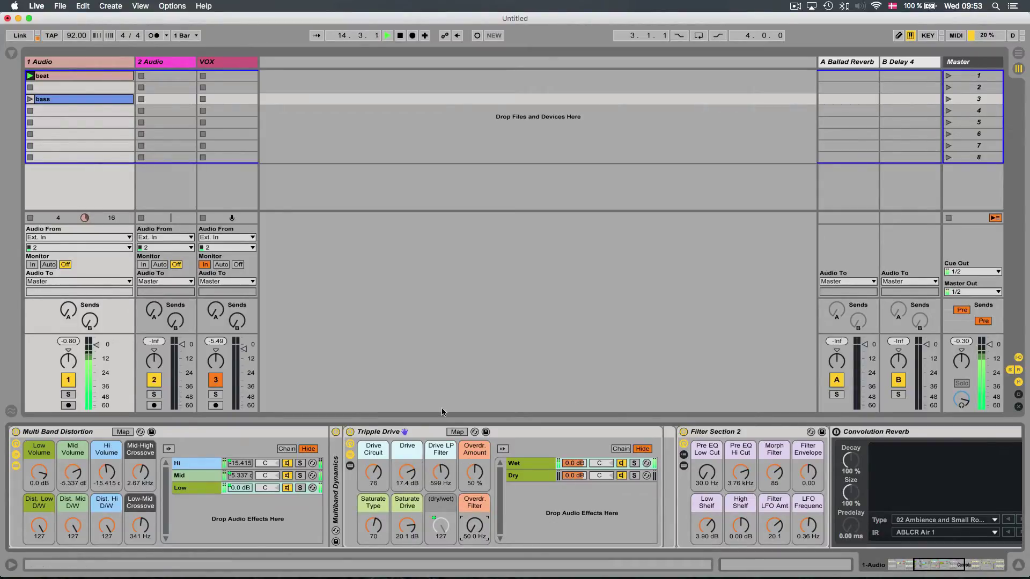
scroll(696, 454, right, 5)
scroll(695, 454, left, 4)
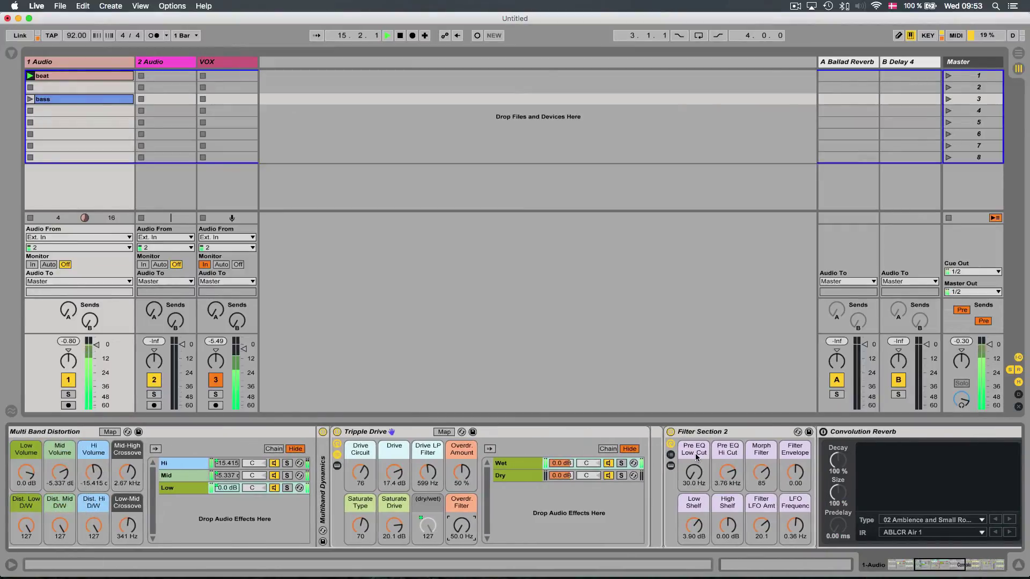
- Stop playback and review the Filter Section 2 rack's macros, including Pre EQ Hi Cut and Morph Filter
click(735, 446)
click(730, 451)
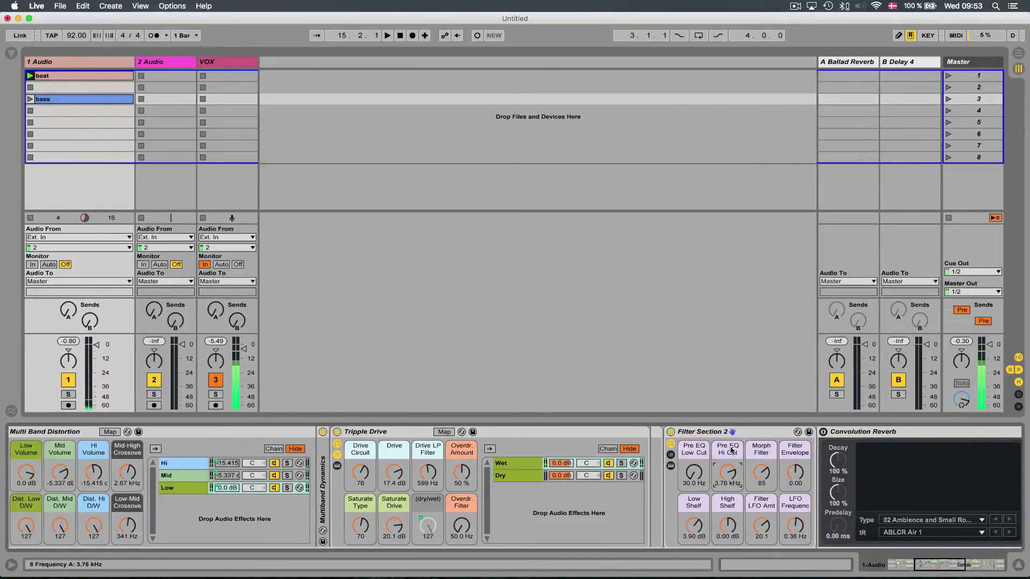
click(741, 436)
scroll(742, 436, right, 8)
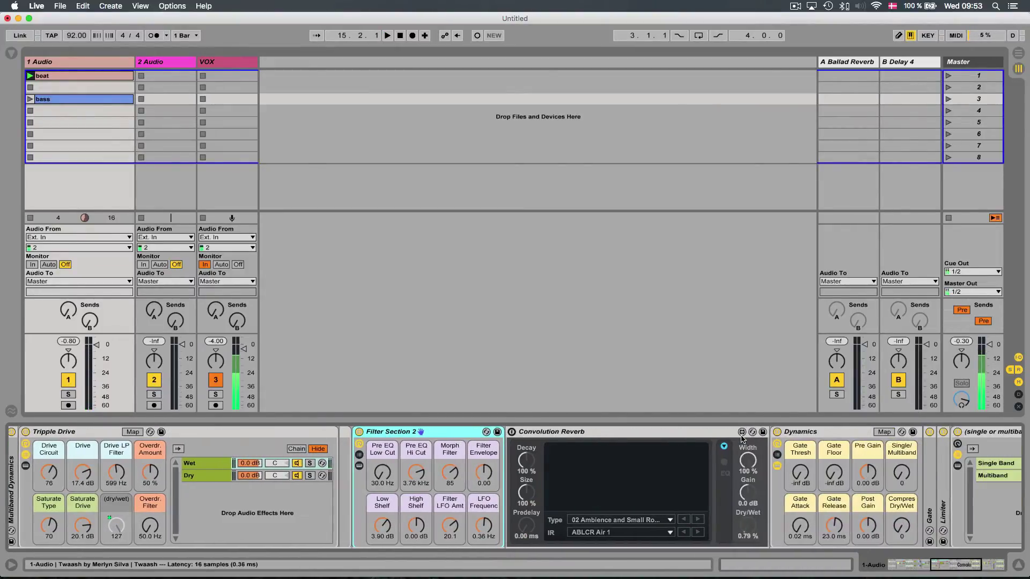
click(457, 456)
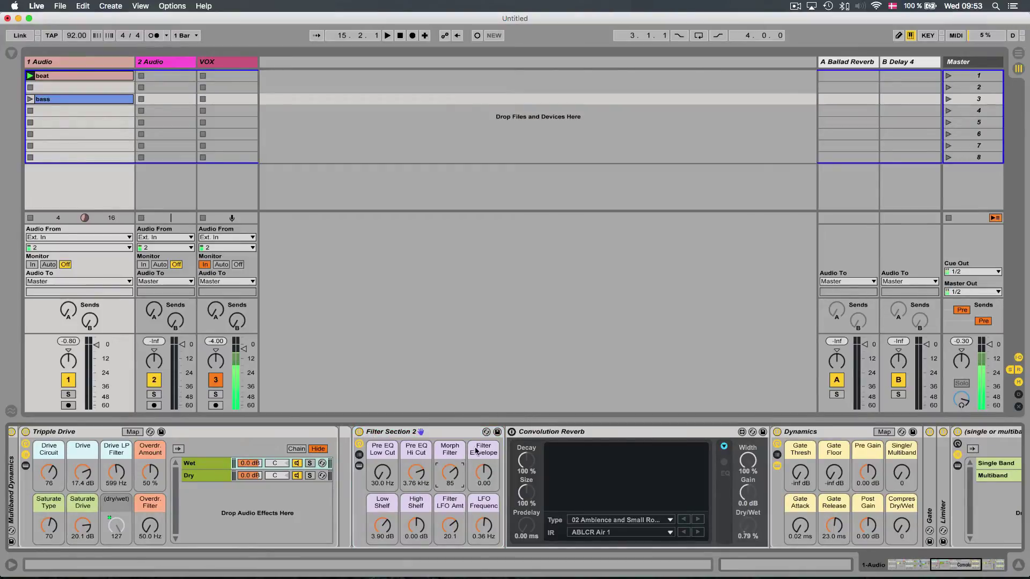
click(465, 438)
scroll(465, 438, right, 5)
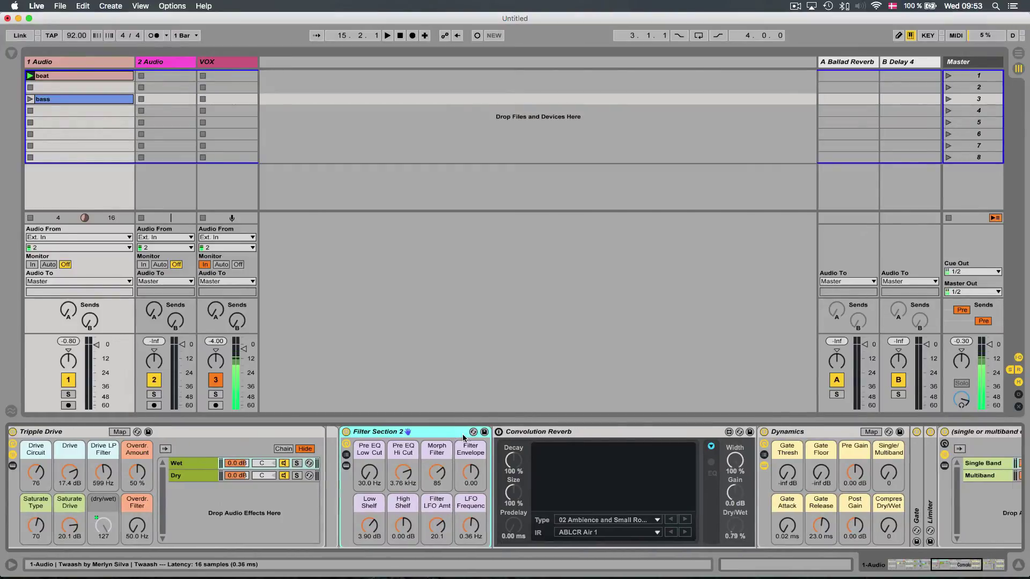
- Switch on the Convolution Reverb and try the 11 Experimental type, returning to the 02 Ambience and Small Rooms type
click(465, 438)
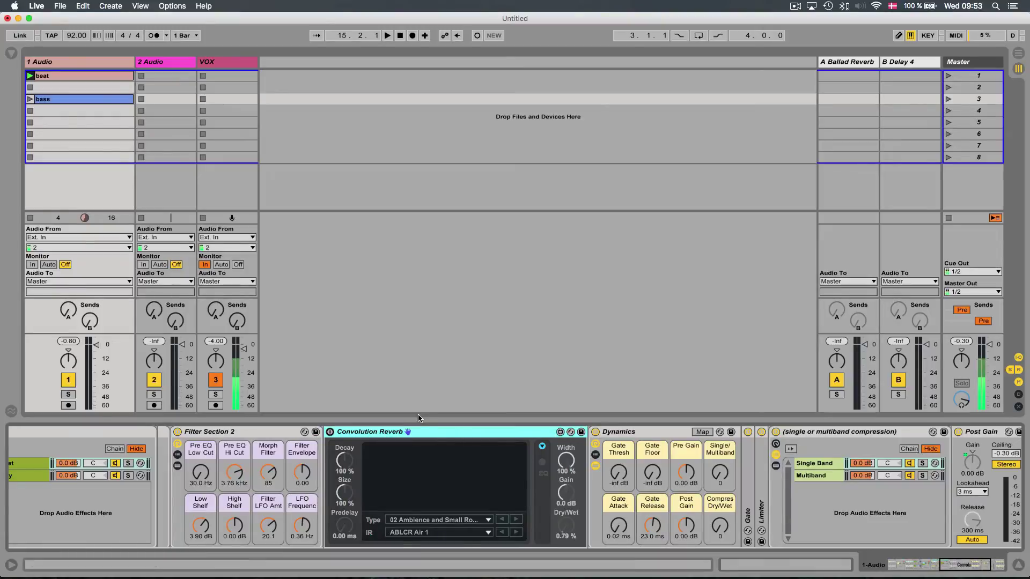
click(330, 432)
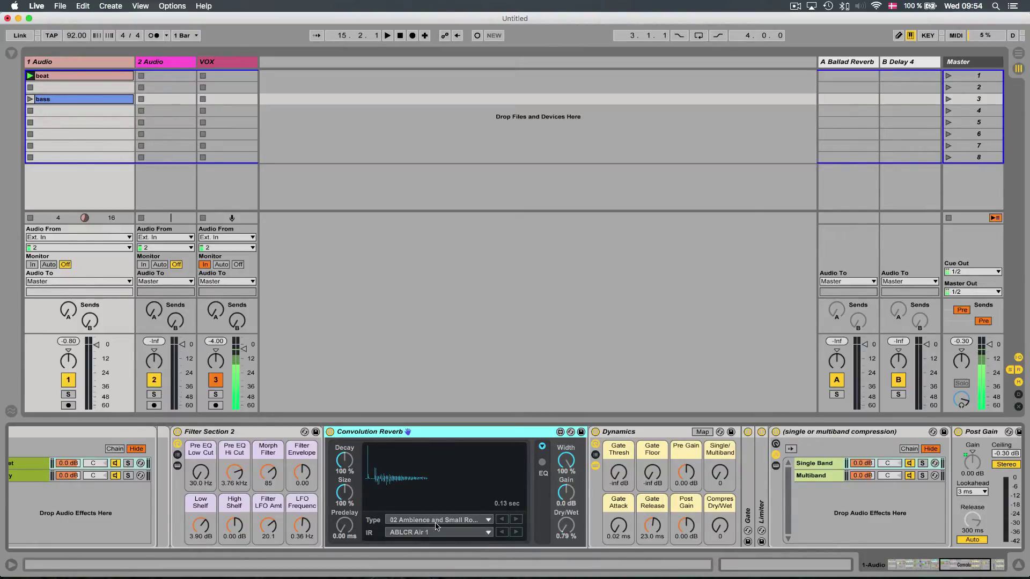
click(410, 520)
click(535, 439)
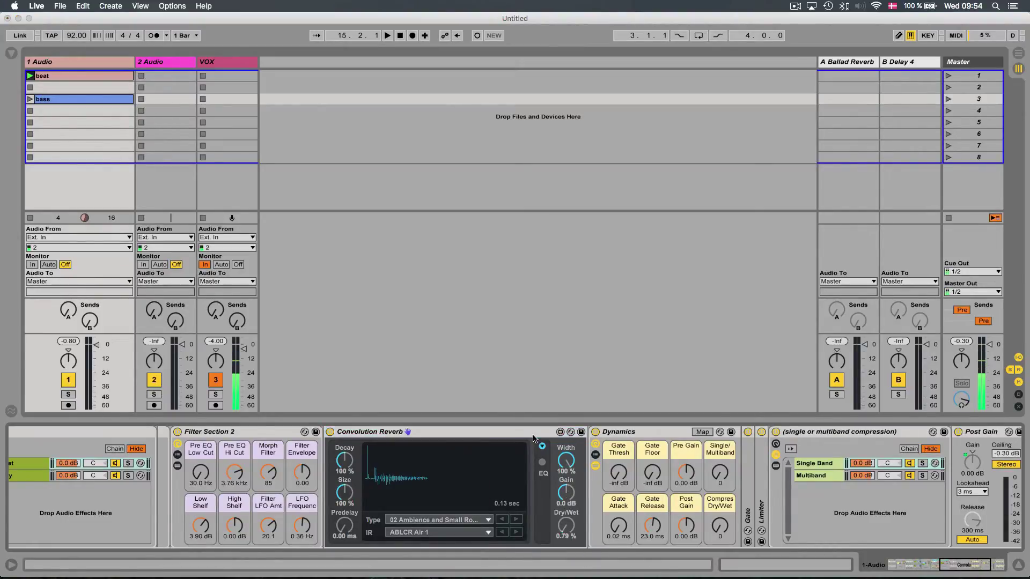
click(504, 522)
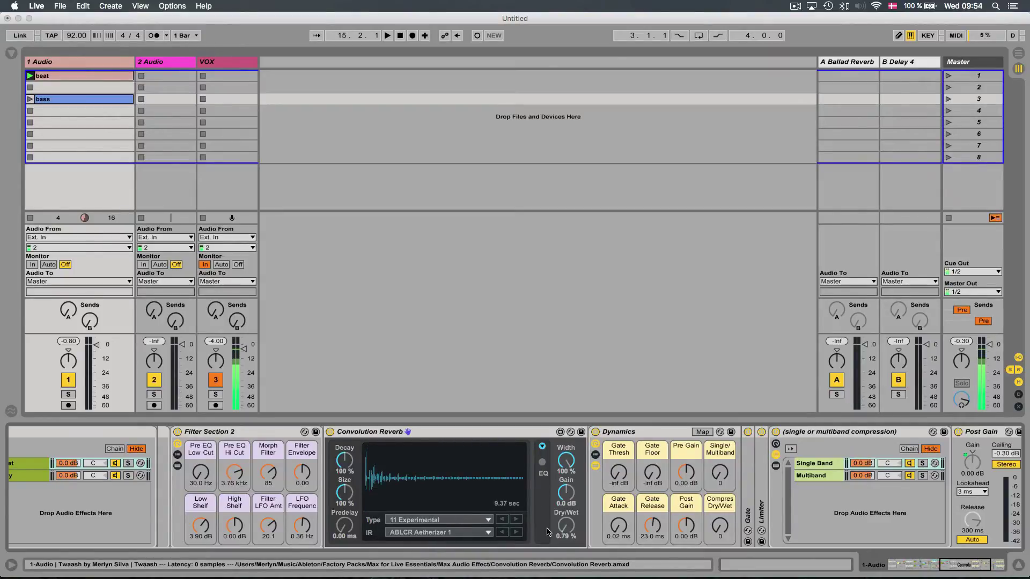
click(517, 521)
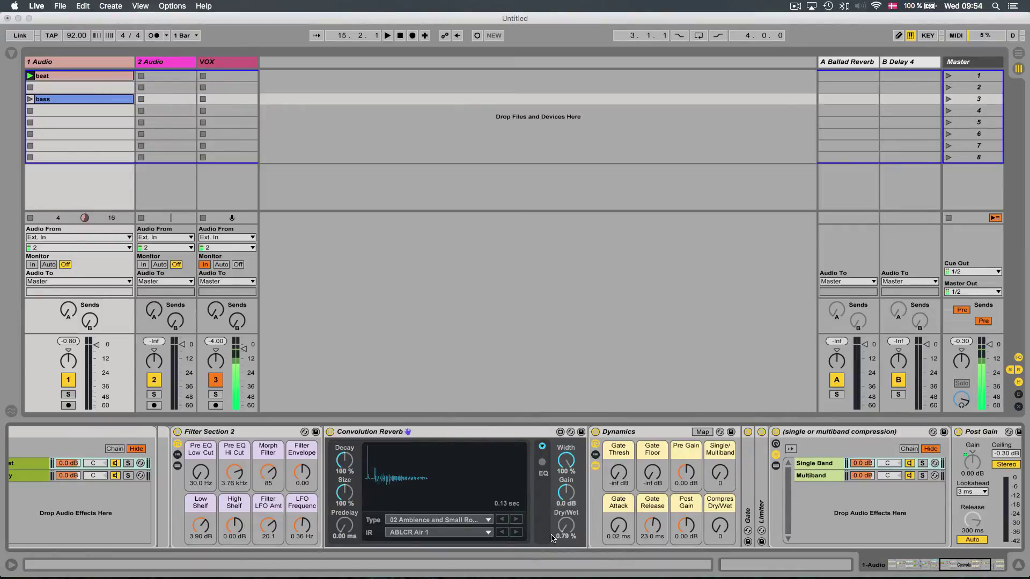
- Play the beat, set the Convolution Reverb's Dry/Wet to 100 % and advance its impulse response to ABLCR Presence LR
key(space)
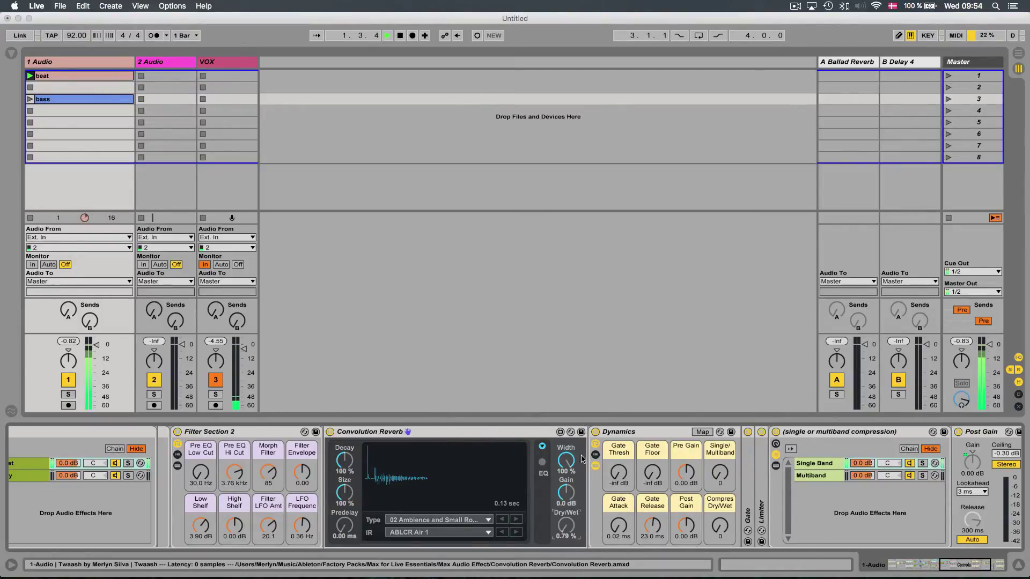
drag(563, 531, 563, 483)
click(517, 520)
click(502, 520)
click(515, 534)
click(516, 535)
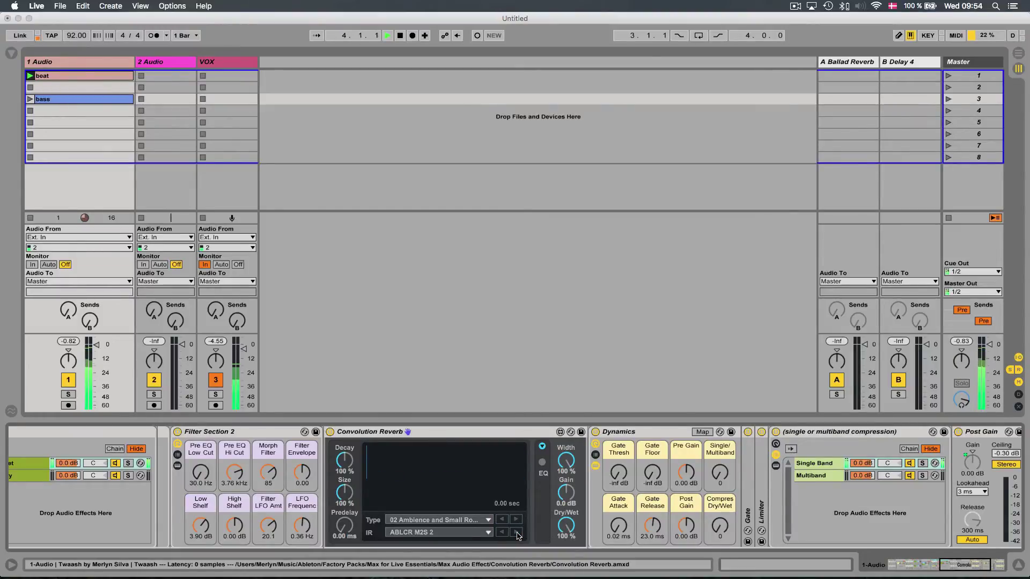
click(517, 535)
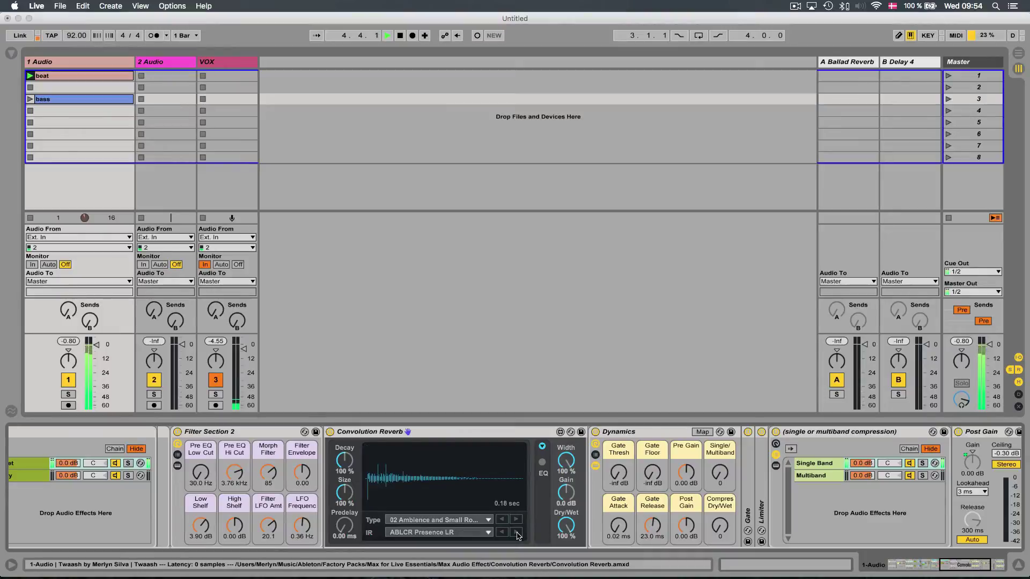
- Audition further impulse responses of the ambience type one by one, up to BM7 Deep Ambience
click(516, 534)
click(516, 535)
click(517, 535)
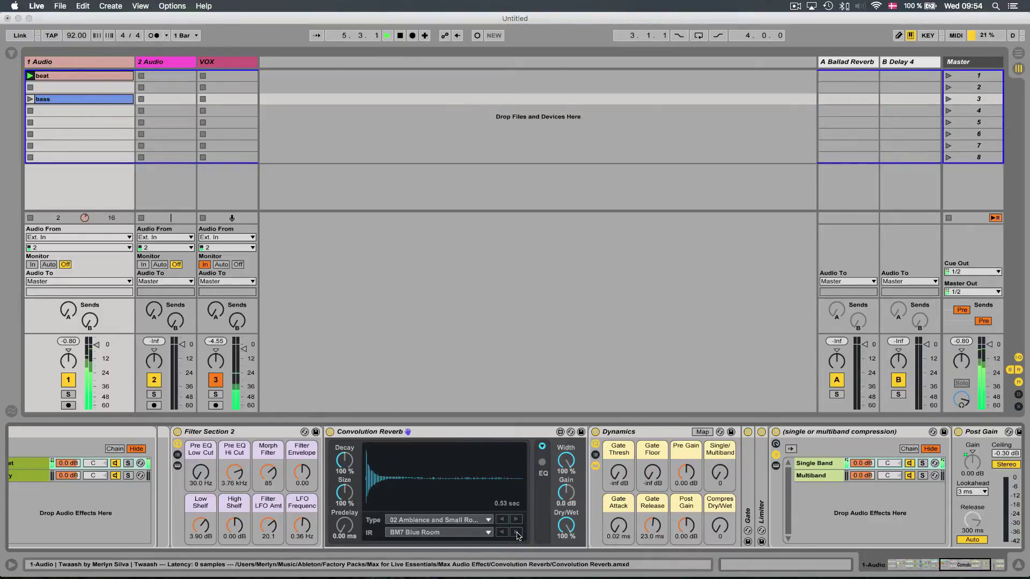
click(517, 535)
click(517, 535)
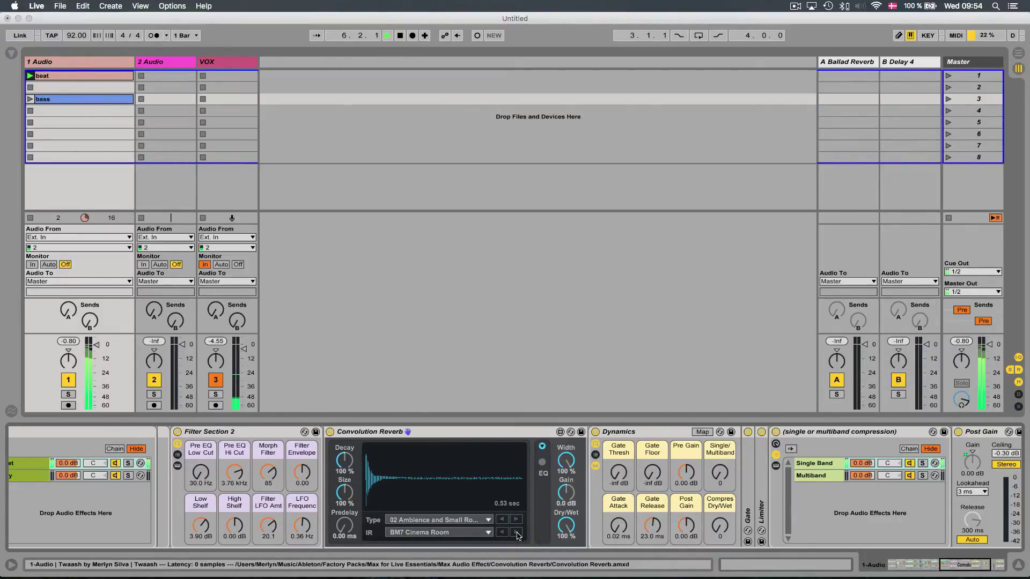
click(516, 535)
click(517, 534)
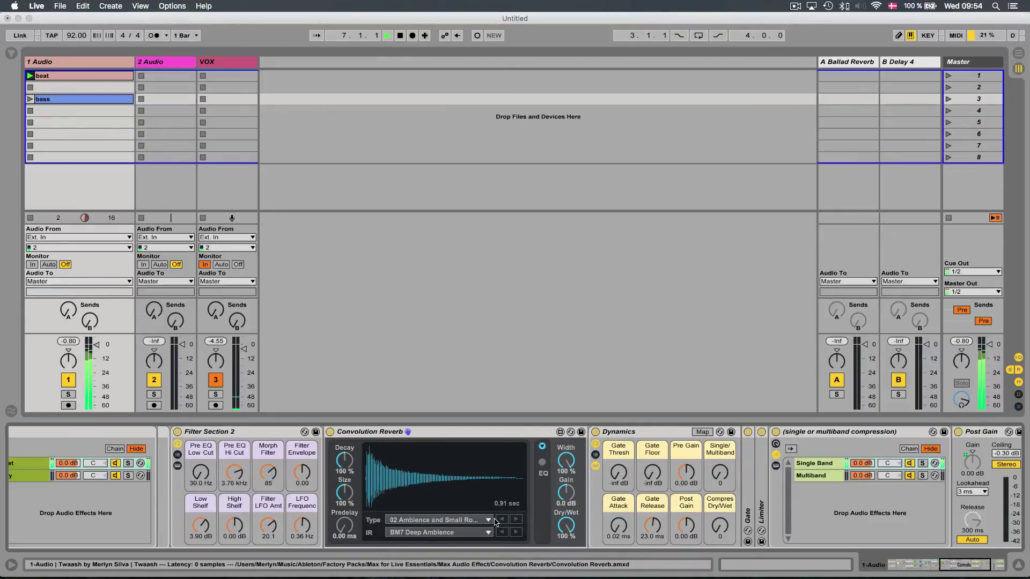
- Change the reverb Type to 11 Experimental and audition its impulse responses, settling on ABLCR Aetherizer 4 LR
click(501, 521)
click(500, 520)
click(501, 521)
click(517, 534)
click(517, 533)
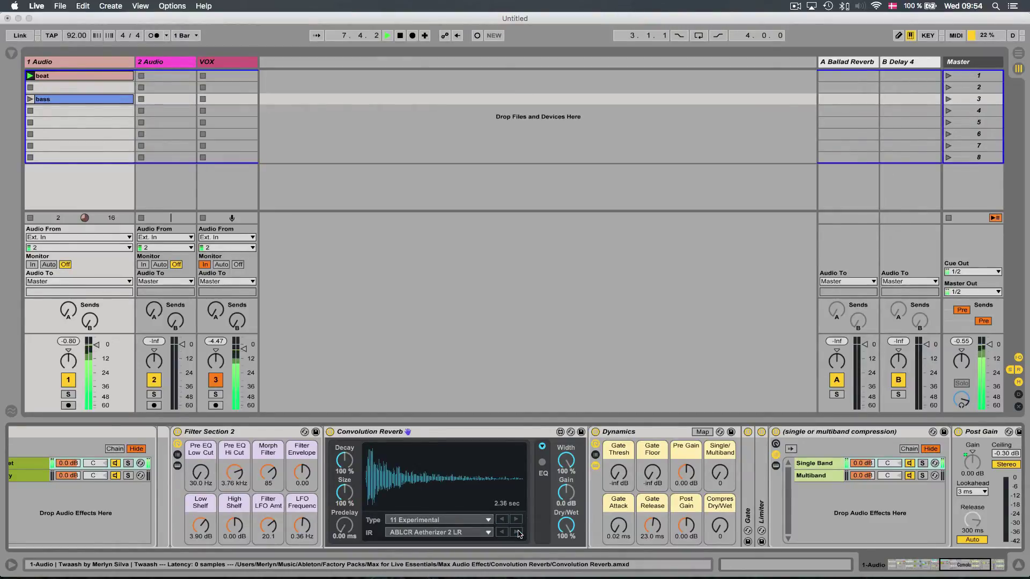
click(517, 533)
click(517, 533)
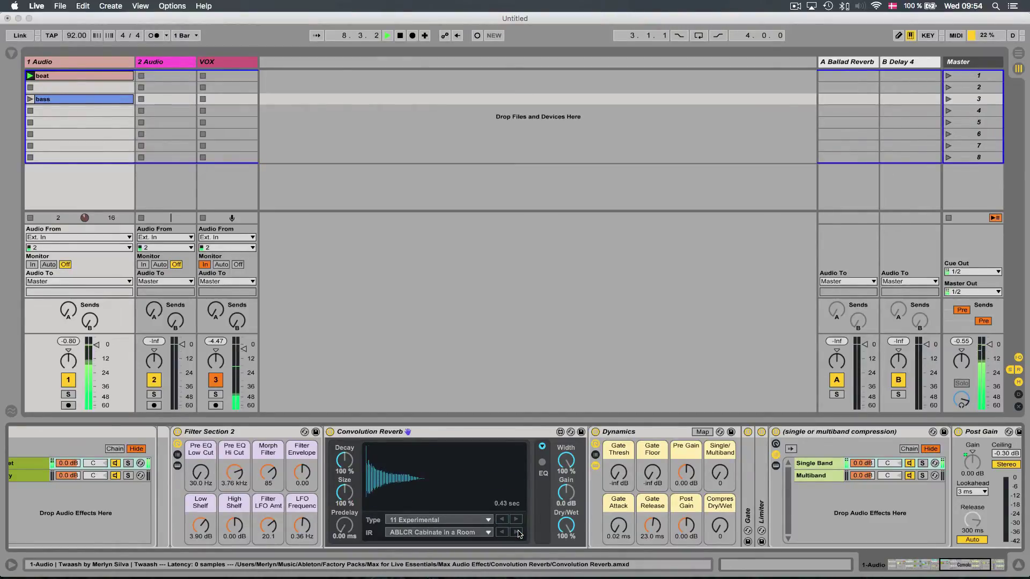
click(517, 533)
click(517, 533)
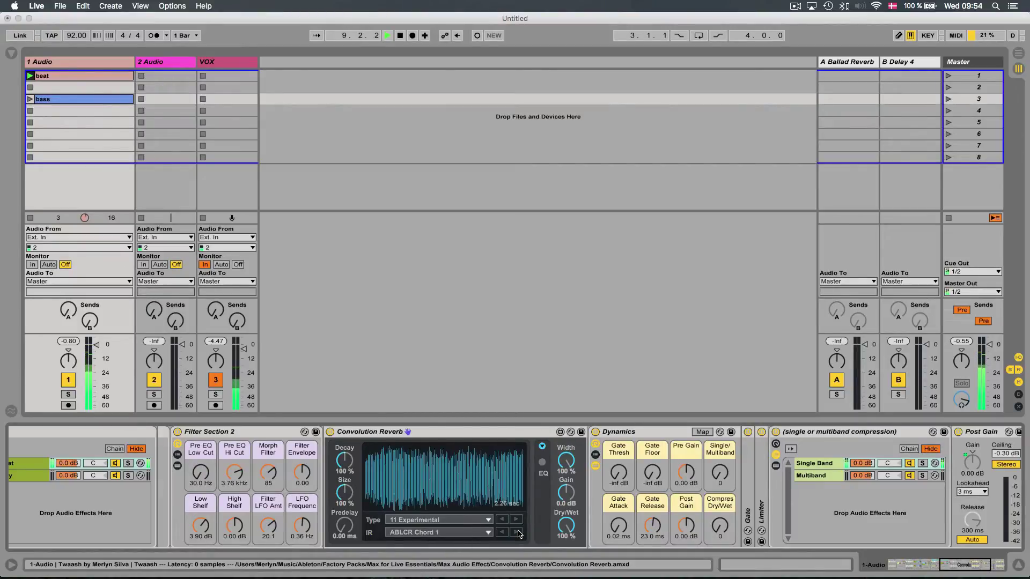
click(517, 533)
click(501, 533)
click(502, 533)
click(501, 533)
click(501, 533)
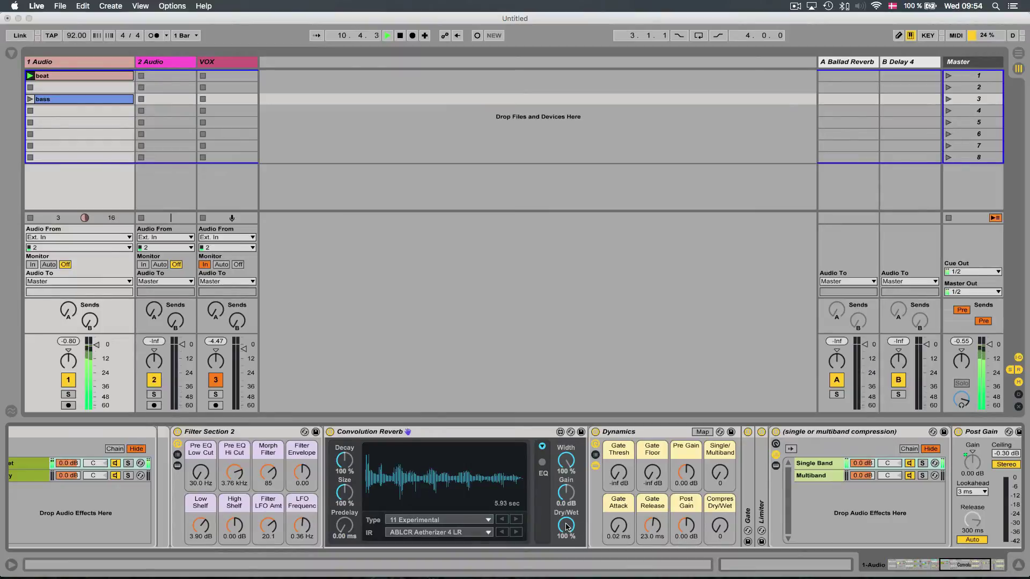
- Set the Convolution Reverb's Decay to 1.00 %, Size to 149 % and Dry/Wet to 47.2 %, and stop playback
drag(344, 463, 342, 489)
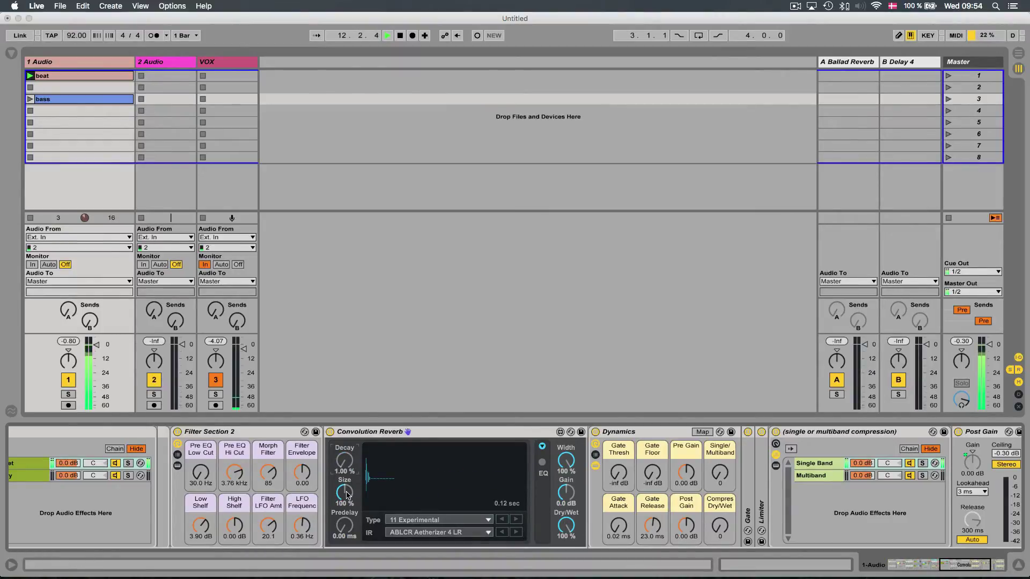
drag(563, 531, 563, 549)
key(space)
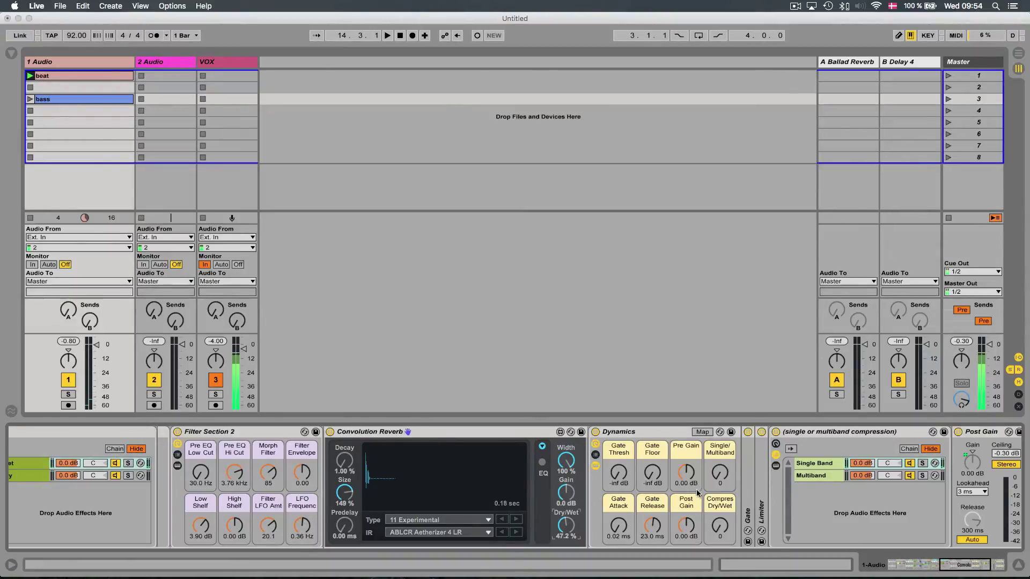
- Inspect the Dynamics rack following the Convolution Reverb, along with the gate, limiter and compression devices it contains
click(696, 489)
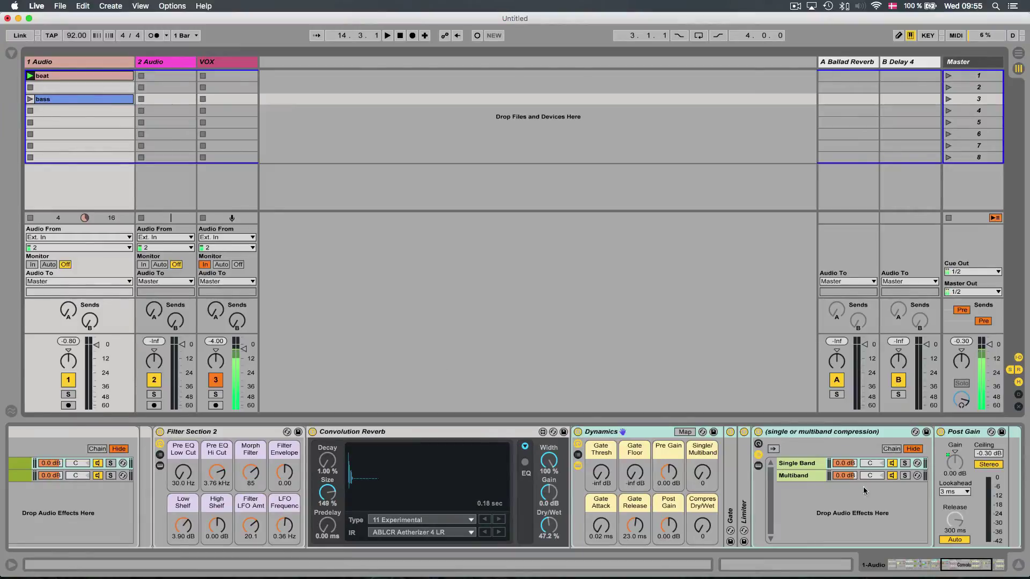
scroll(796, 536, right, 5)
click(385, 433)
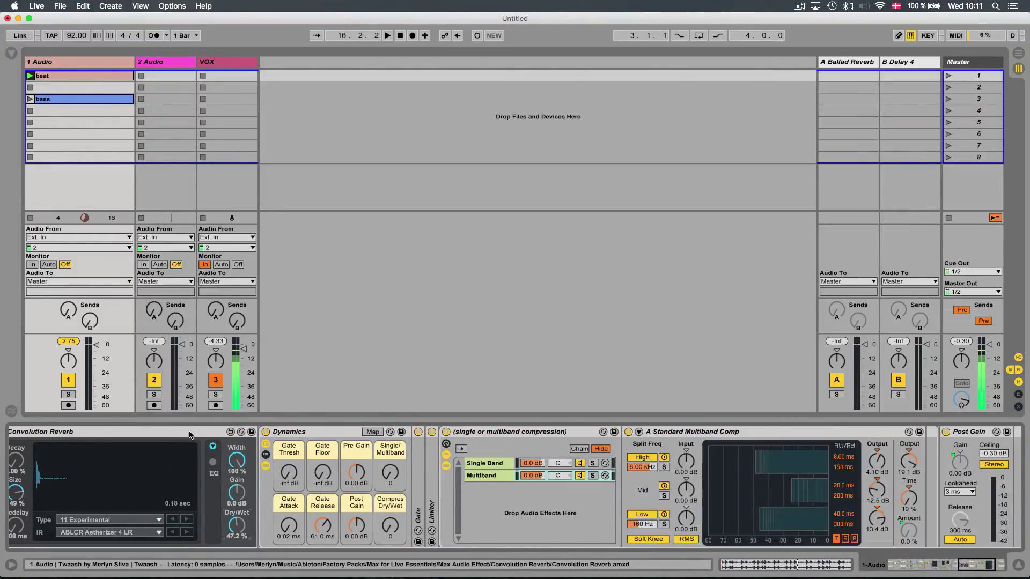
click(192, 434)
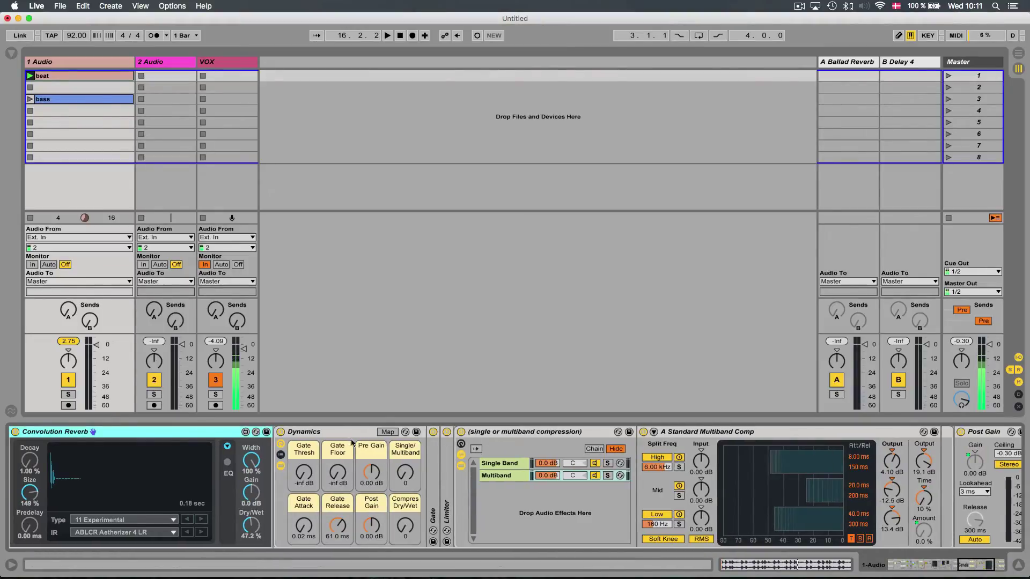
click(327, 437)
click(659, 432)
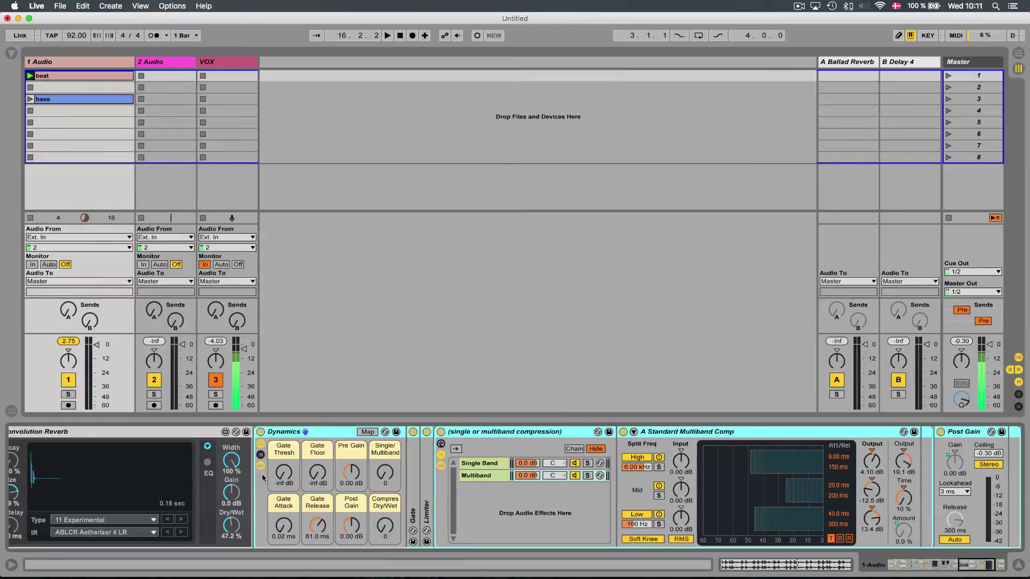
- Go through the Dynamics macros for gate threshold and attack, pre and post gain, Single/Multiband and compression dry/wet
click(278, 451)
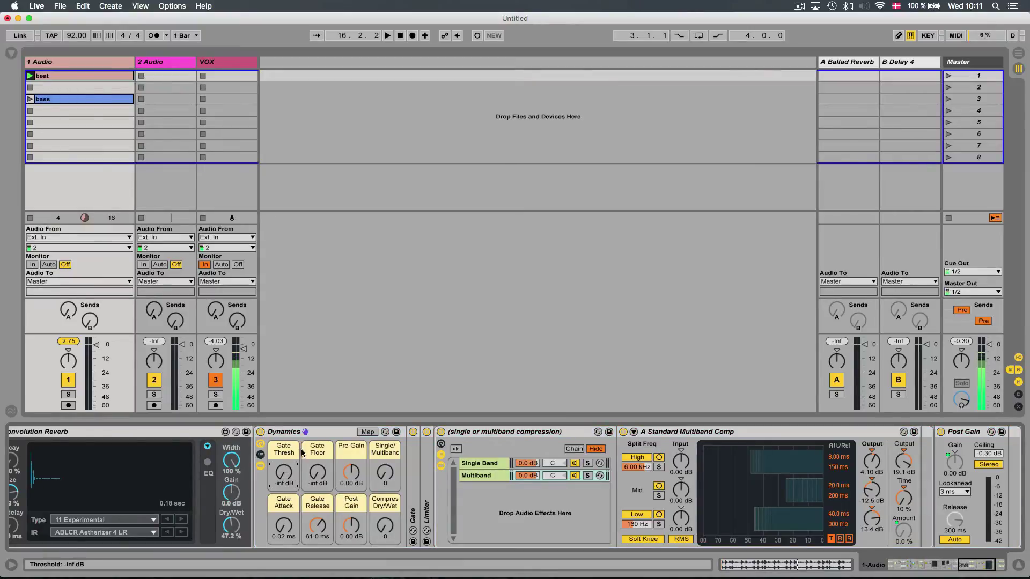
click(302, 453)
click(291, 454)
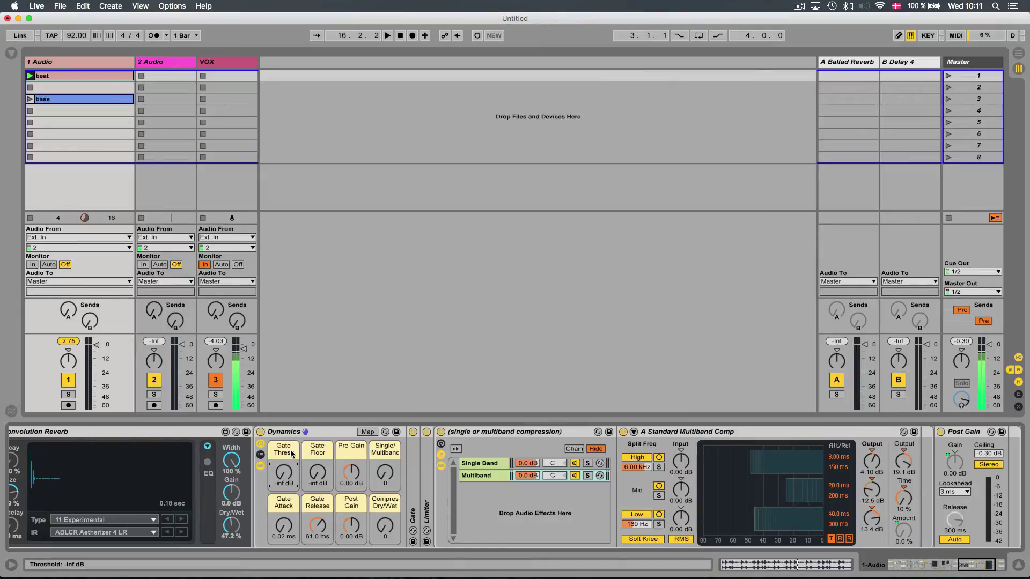
click(354, 449)
click(356, 511)
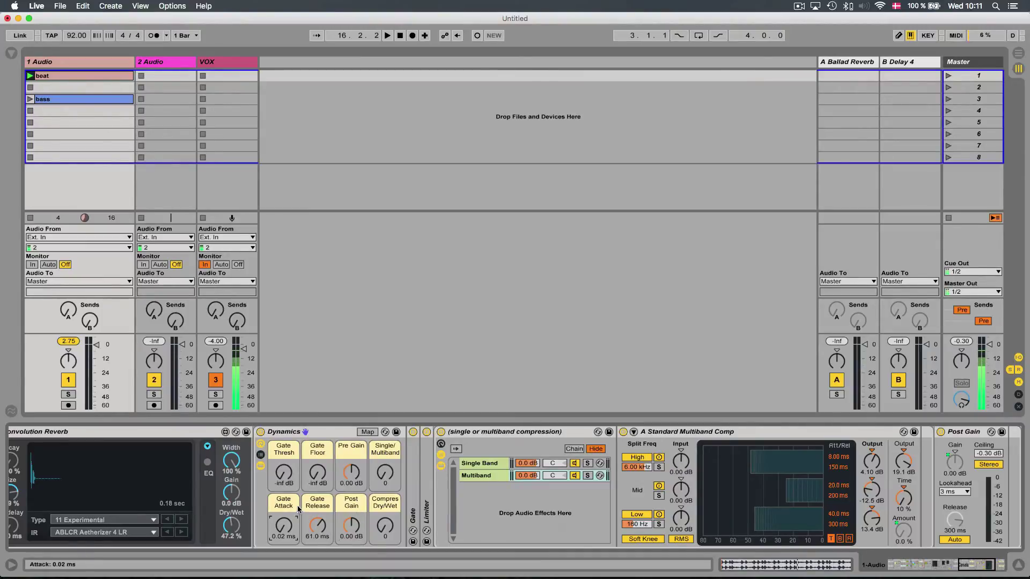
click(382, 450)
mouse_move(391, 484)
mouse_down()
mouse_move(391, 473)
mouse_move(391, 484)
mouse_up()
click(394, 506)
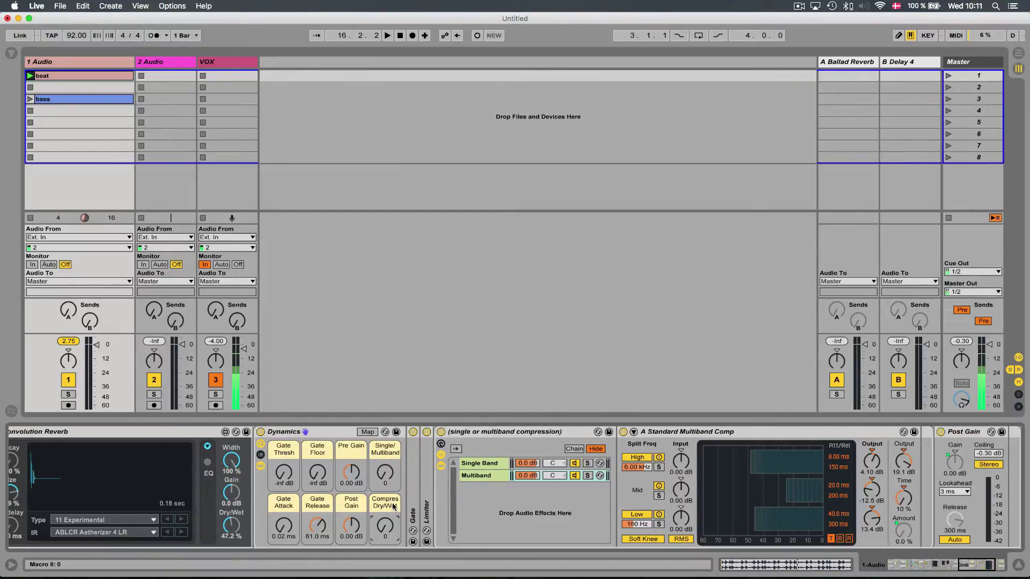
- Compare the Single Band and Multiband chains of the compression rack, ending on the Multiband chain
click(488, 463)
click(489, 476)
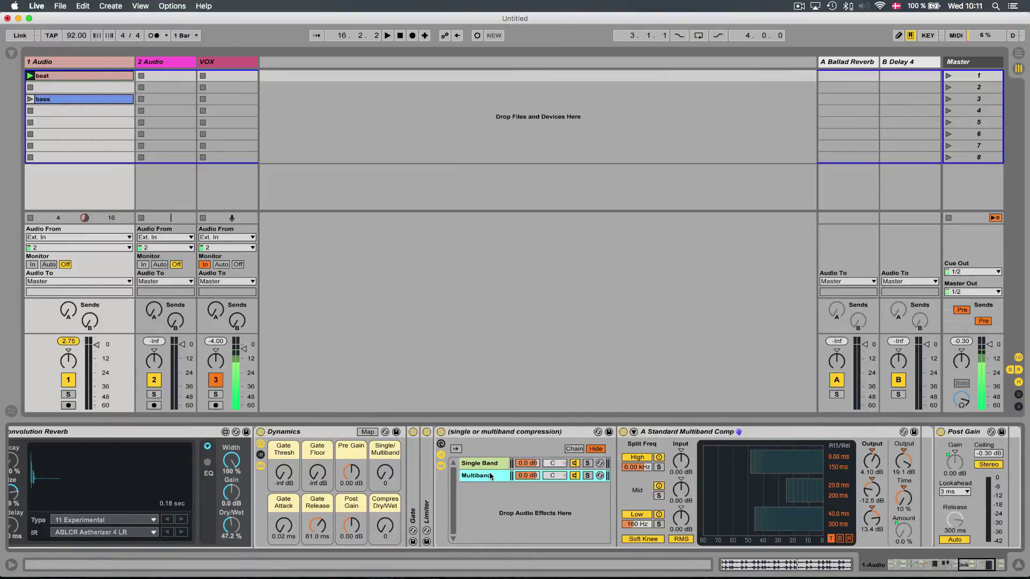
click(489, 468)
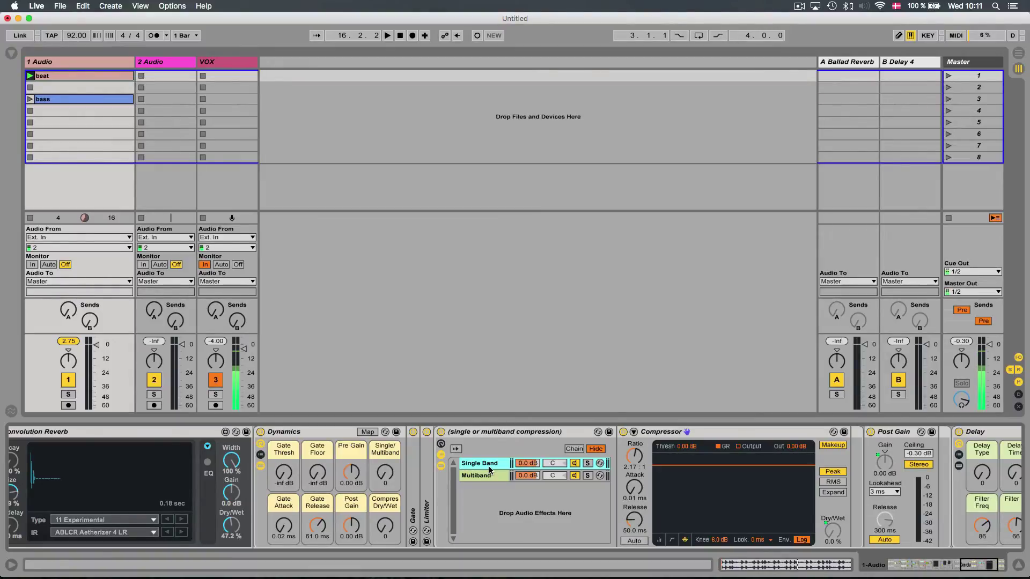
click(485, 479)
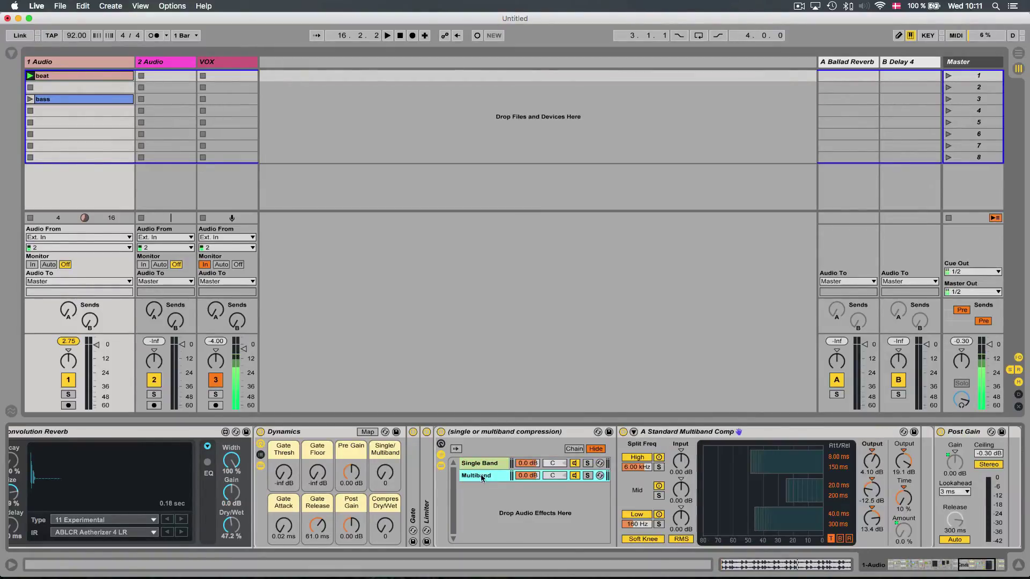
click(474, 468)
click(478, 476)
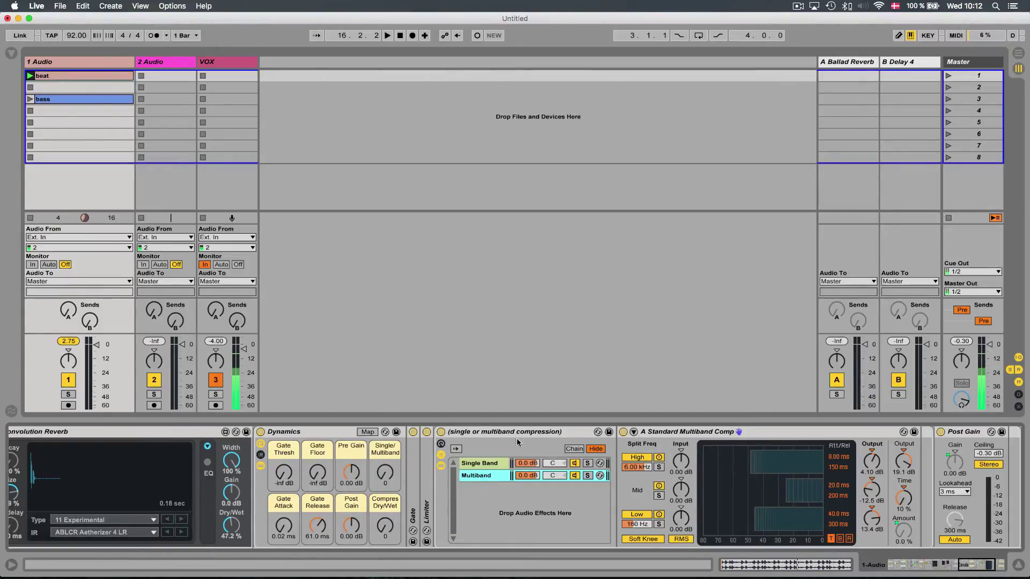
- Play the beat with track 1 lowered to -13.5 dB, setting Dynamics Pre Gain to 4.72 dB, Single/Multiband to 1 and compression dry/wet to 127
key(space)
drag(97, 345, 97, 360)
drag(351, 472, 351, 453)
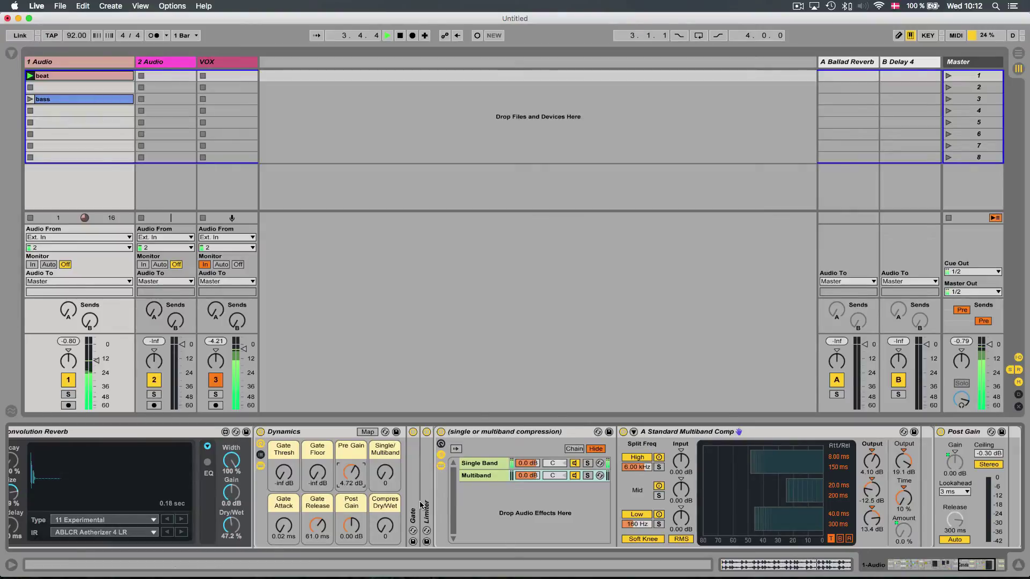
drag(385, 526, 385, 437)
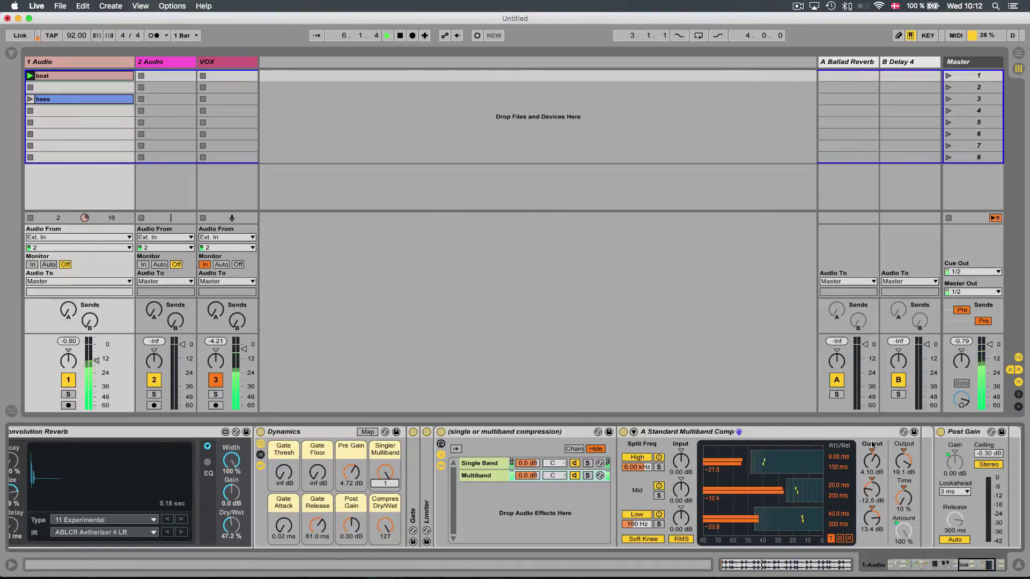
- Set the multiband compressor's high output to 5.60 dB, low output to 15.5 dB and low split frequency to 163 Hz
scroll(660, 486, right, 5)
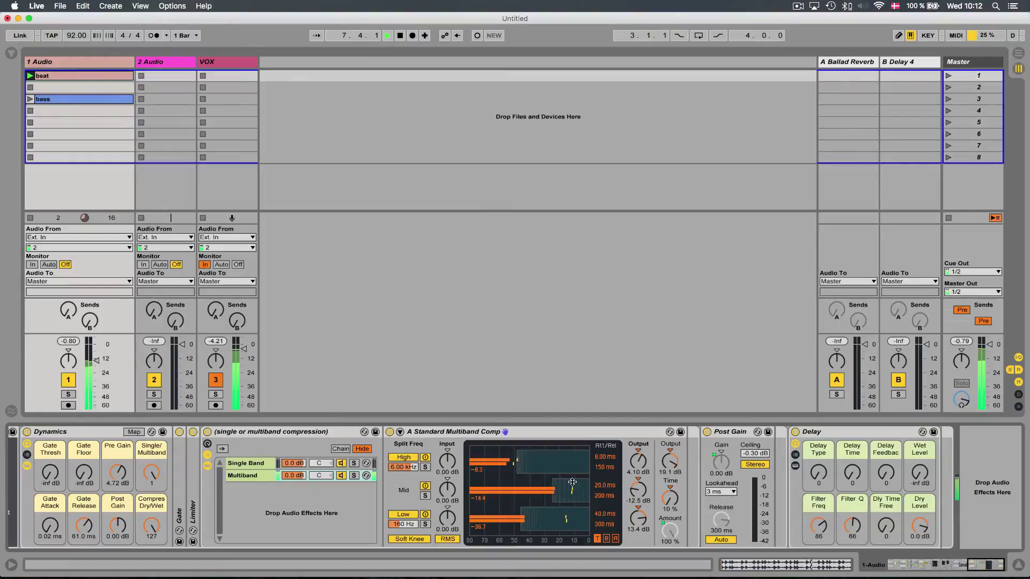
drag(646, 468, 646, 453)
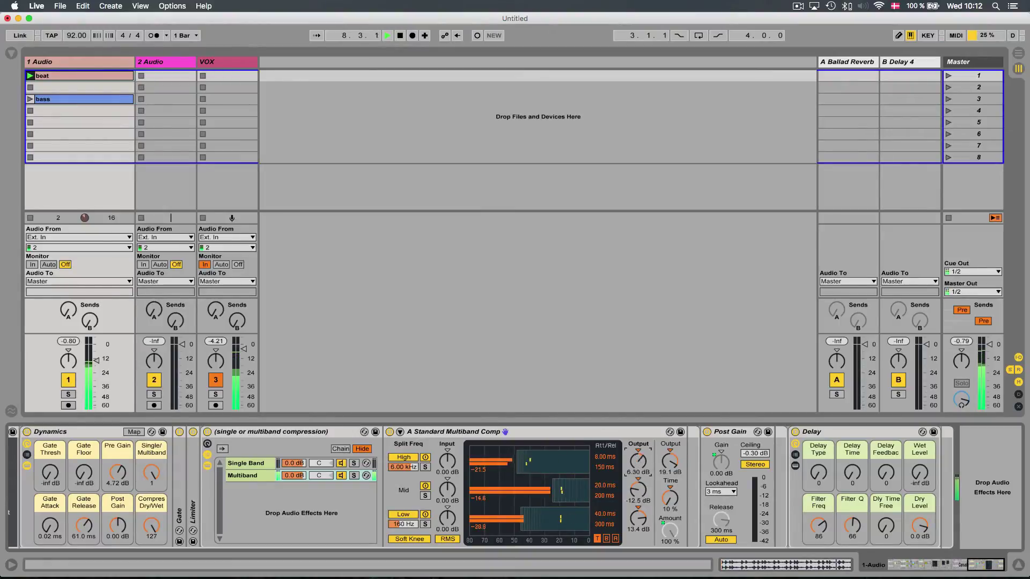
drag(637, 520, 637, 507)
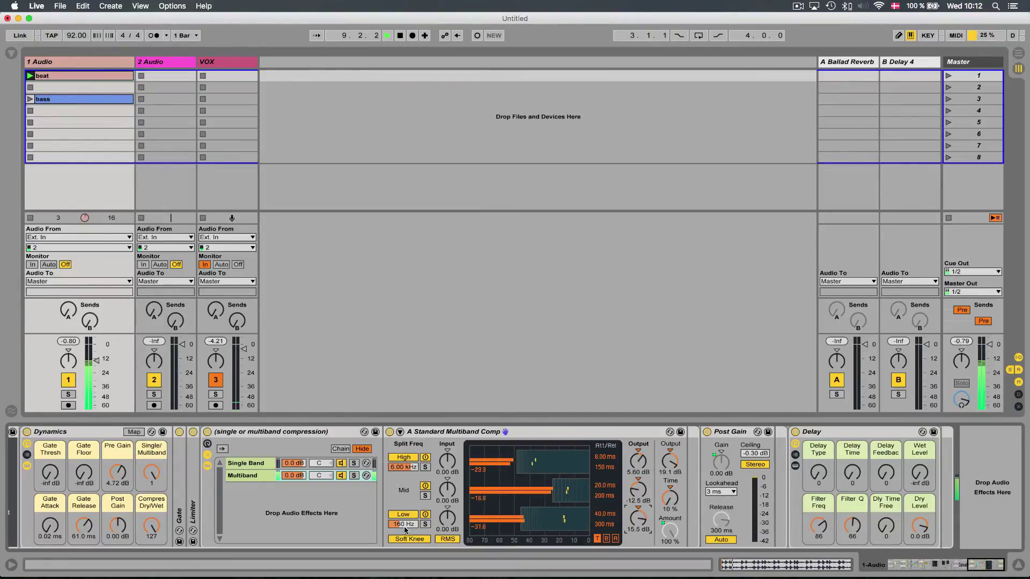
drag(406, 524, 406, 528)
- Try the multiband compressor's Time at 1000 % and return it to 10 %
scroll(853, 539, left, 3)
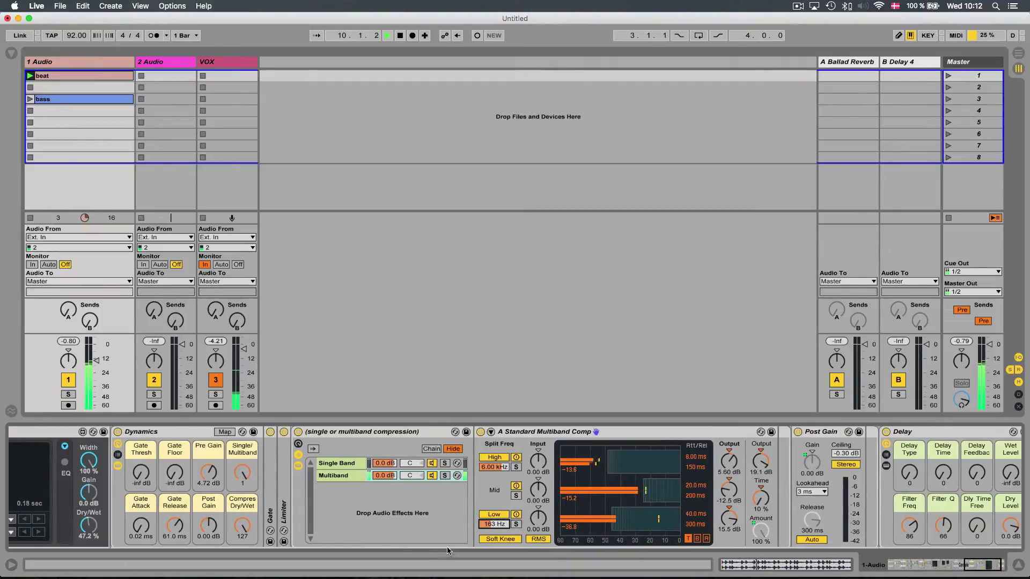
drag(761, 499, 761, 451)
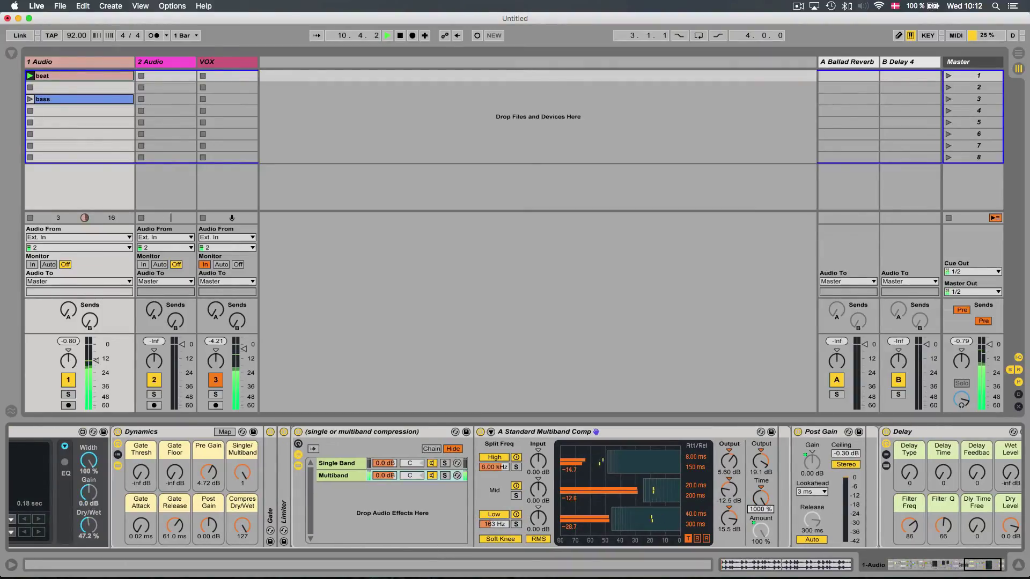
drag(761, 499, 761, 547)
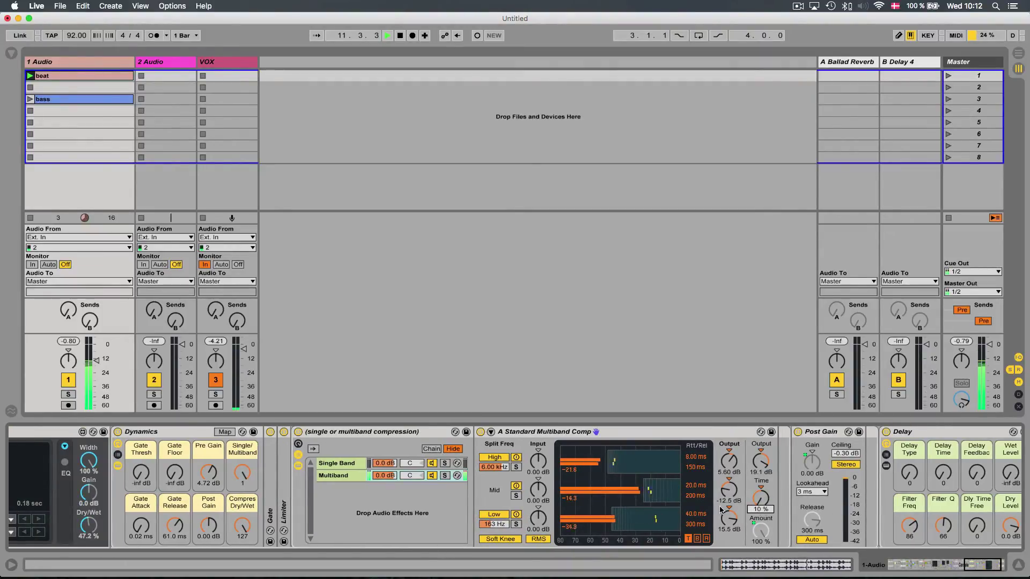
- Switch the compression to Single Band and set its Compressor to a 1.43:1 ratio, -8.69 dB threshold and 0.56 dB output
scroll(336, 511, left, 3)
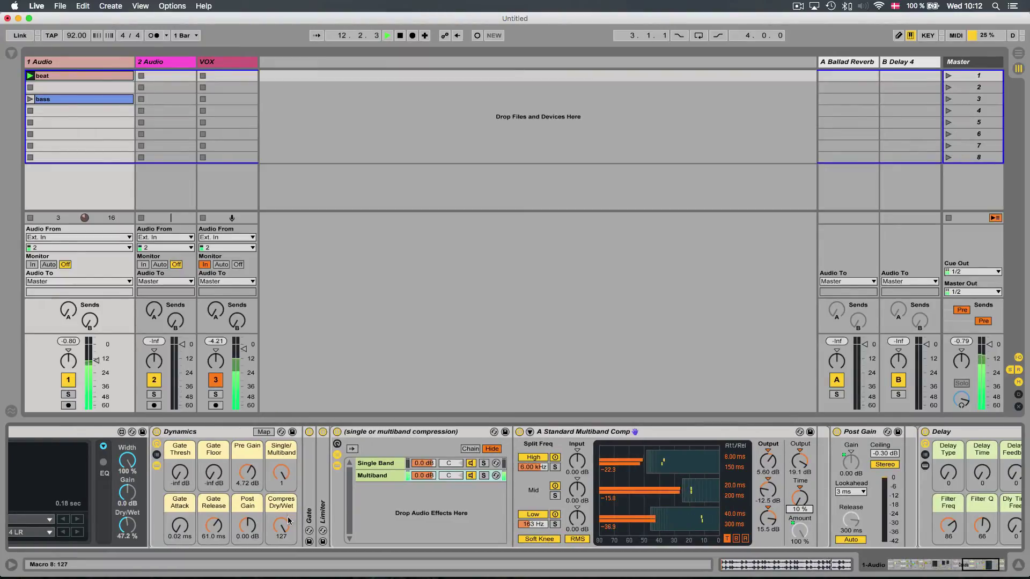
drag(281, 525, 281, 505)
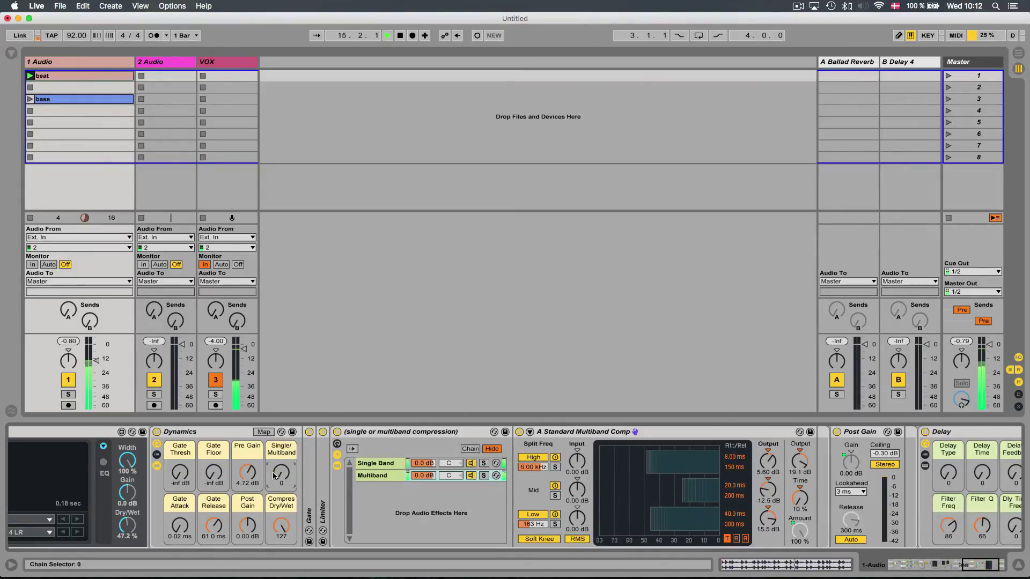
click(369, 463)
drag(530, 457, 531, 471)
drag(589, 447, 531, 458)
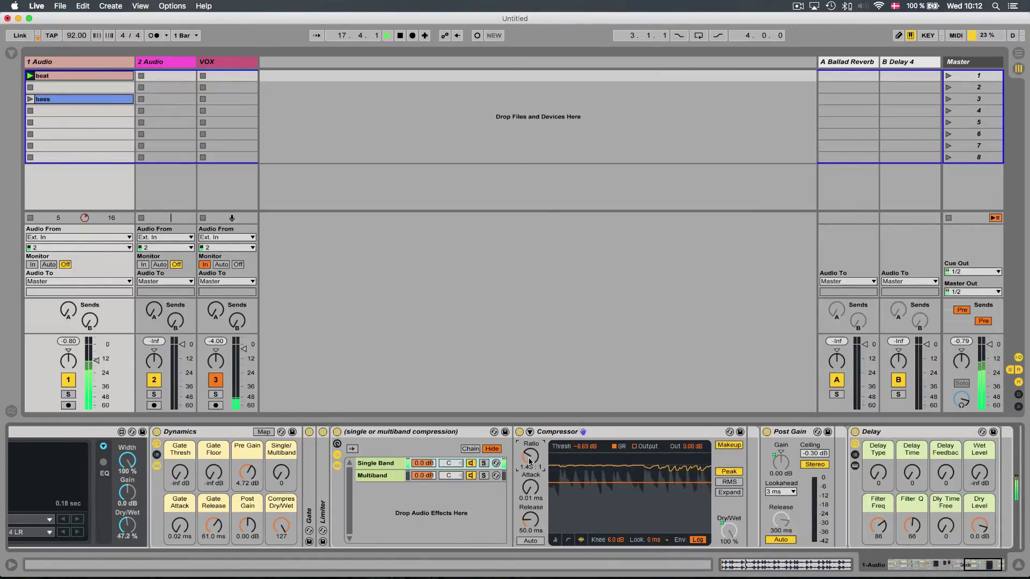
drag(692, 447, 692, 445)
click(585, 447)
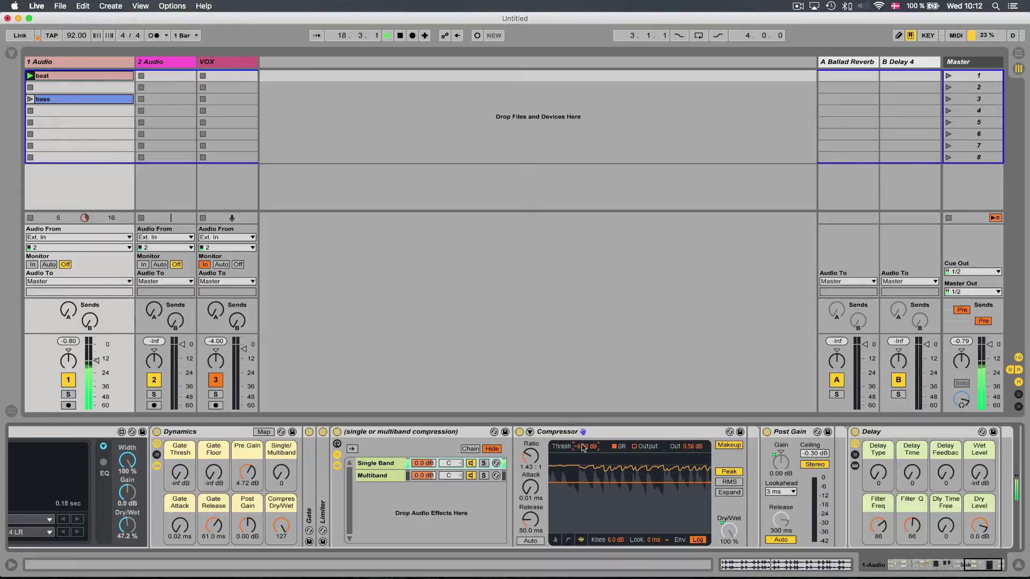
- Return Single/Multiband to 1, and set the Dynamics gate threshold to -8.49 dB and gate release to 47.8 ms
drag(281, 472, 281, 470)
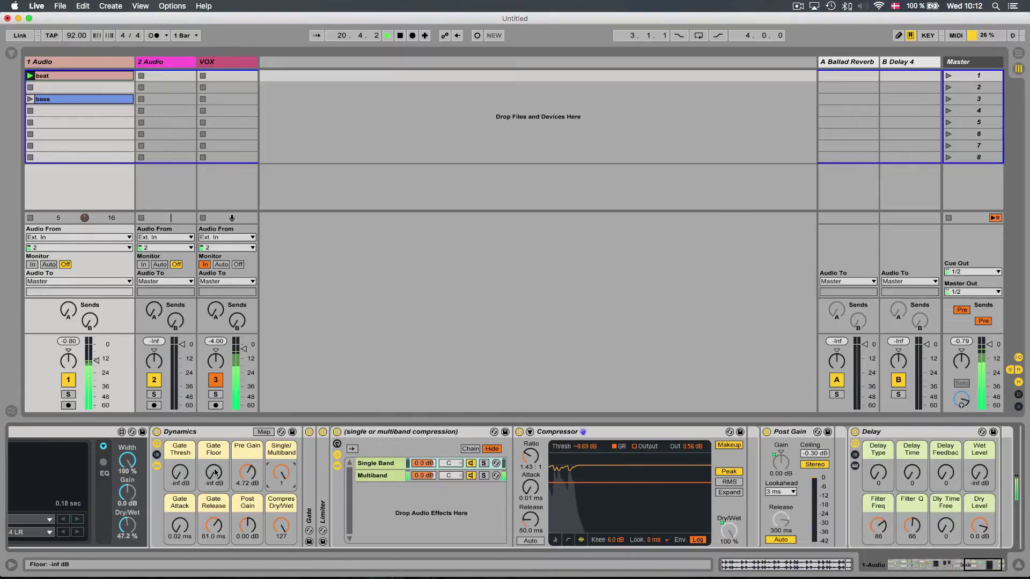
click(180, 472)
drag(179, 472, 180, 439)
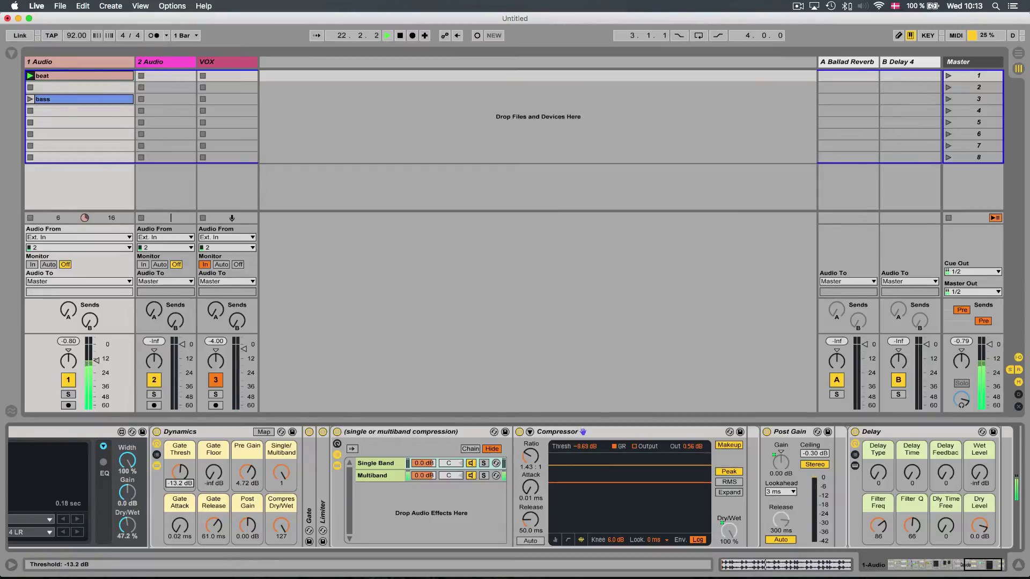
drag(185, 481, 185, 476)
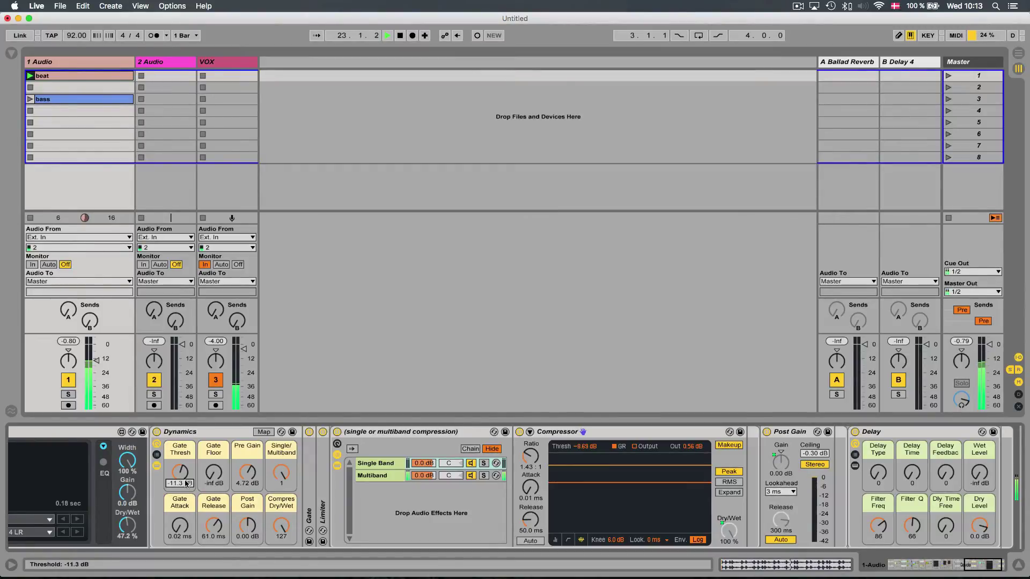
drag(214, 526, 213, 513)
mouse_move(180, 472)
mouse_down()
mouse_move(179, 455)
mouse_move(179, 467)
mouse_up()
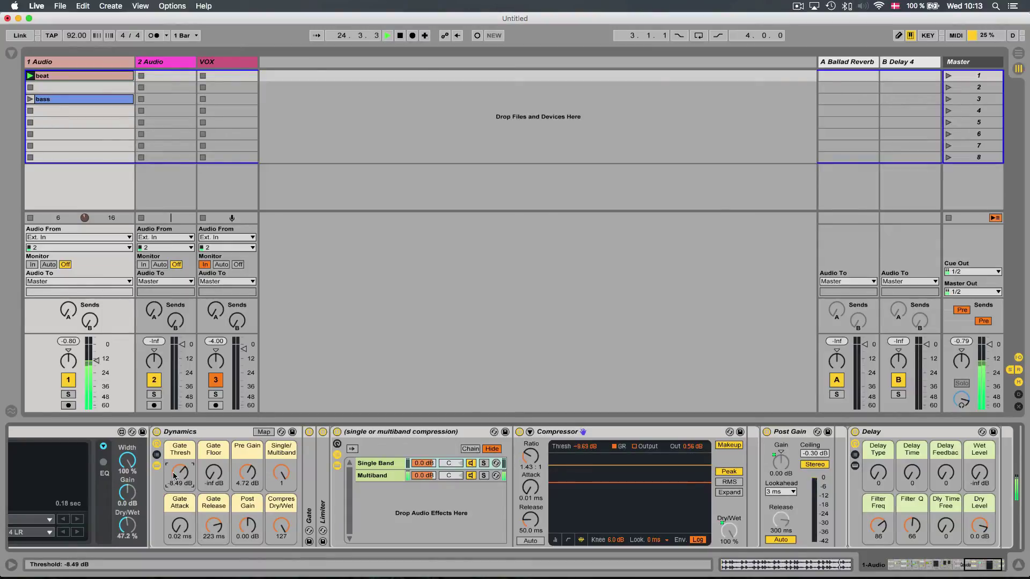
drag(214, 526, 214, 540)
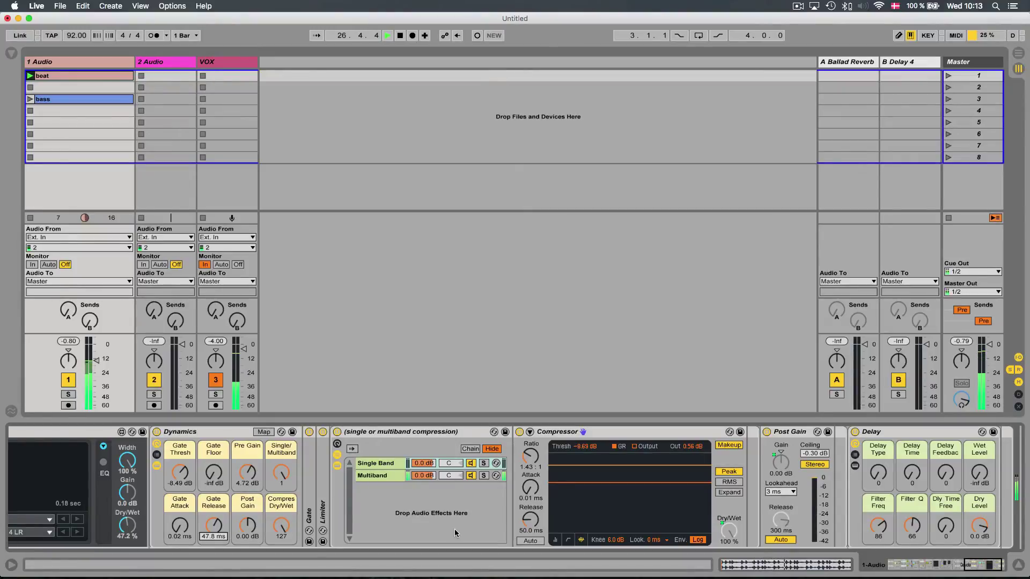
- Hide the Dynamics rack's devices and show the Delay rack's chains with the devices of the Wet chain
scroll(454, 529, right, 3)
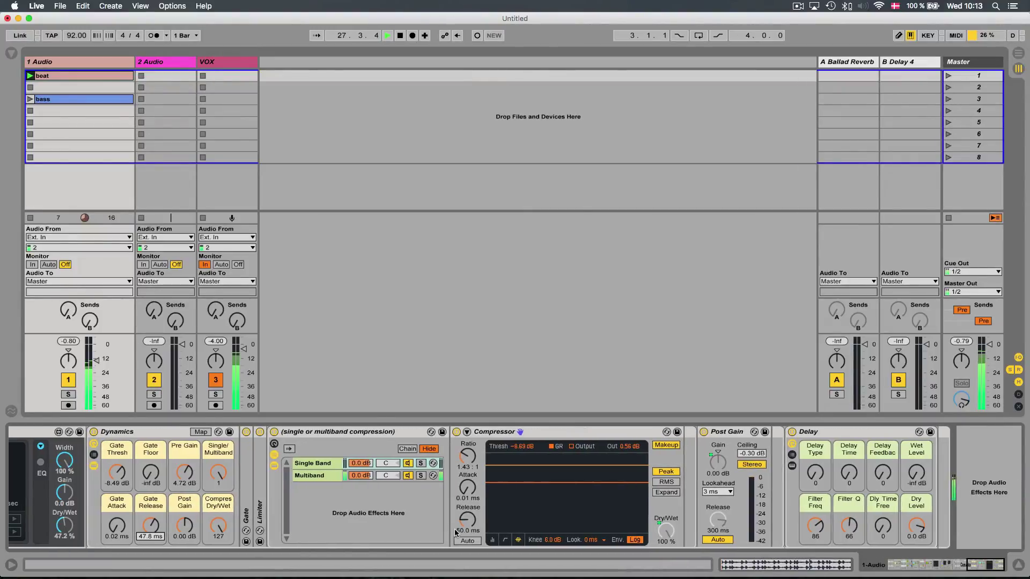
click(161, 433)
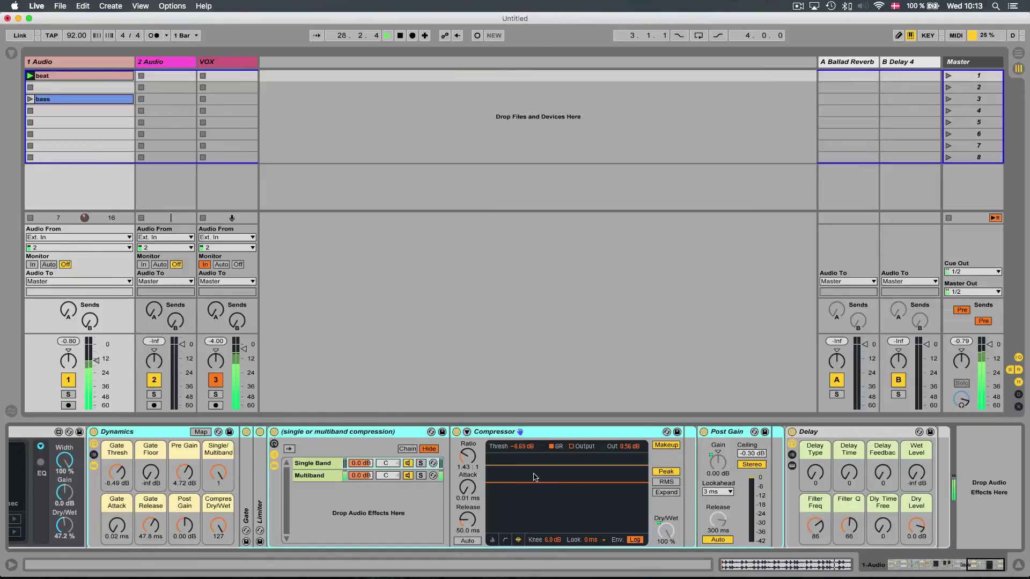
click(93, 466)
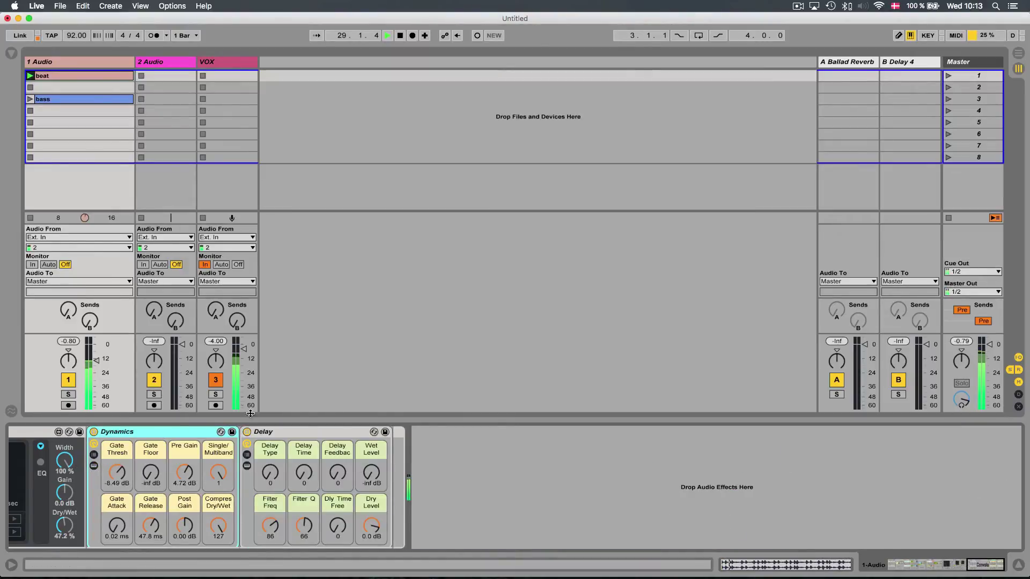
click(314, 432)
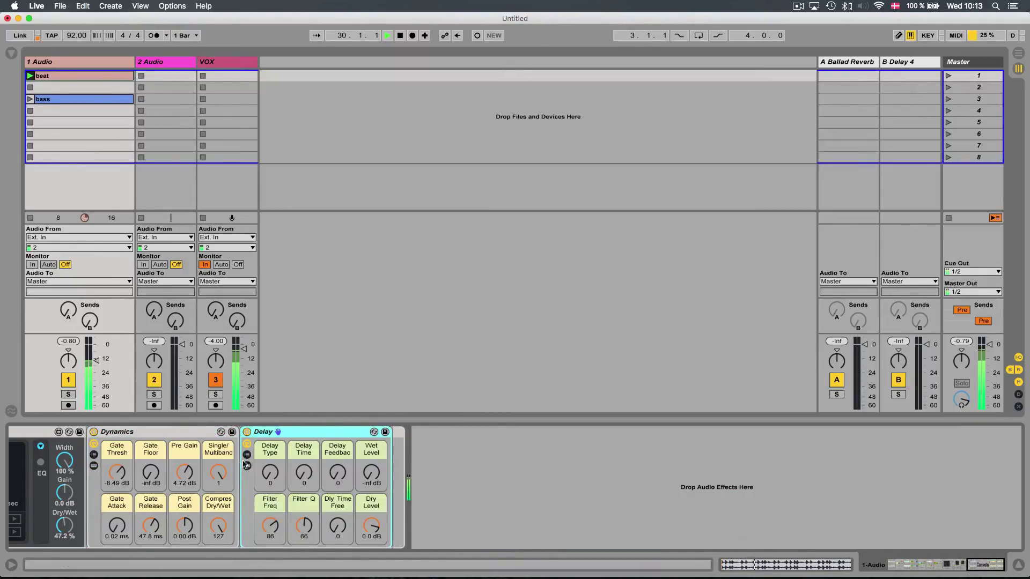
click(247, 455)
click(429, 462)
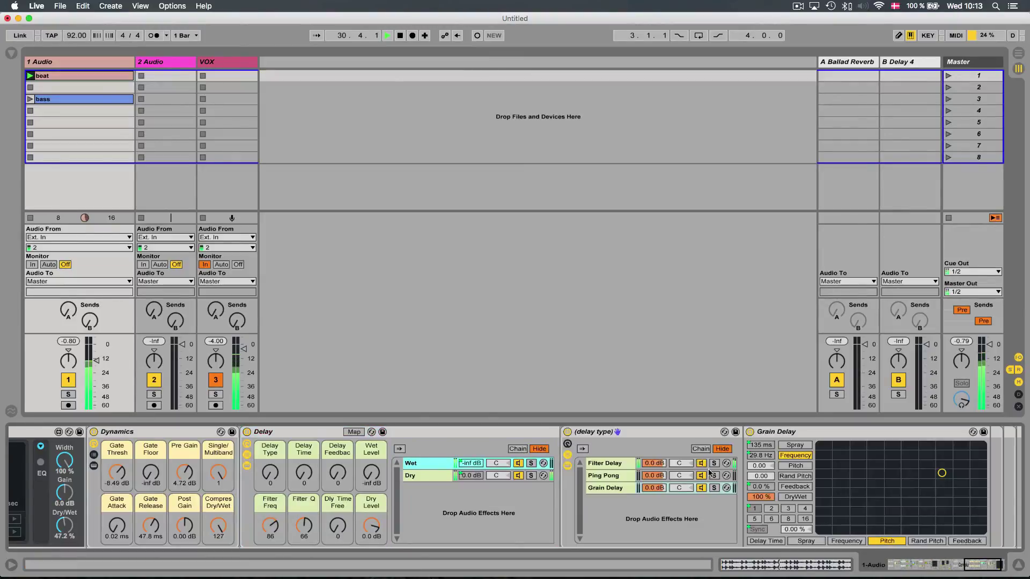
- Go through the Filter Delay, Ping Pong and Grain Delay chains of the delay type rack, stopping playback
click(611, 464)
click(614, 476)
click(616, 488)
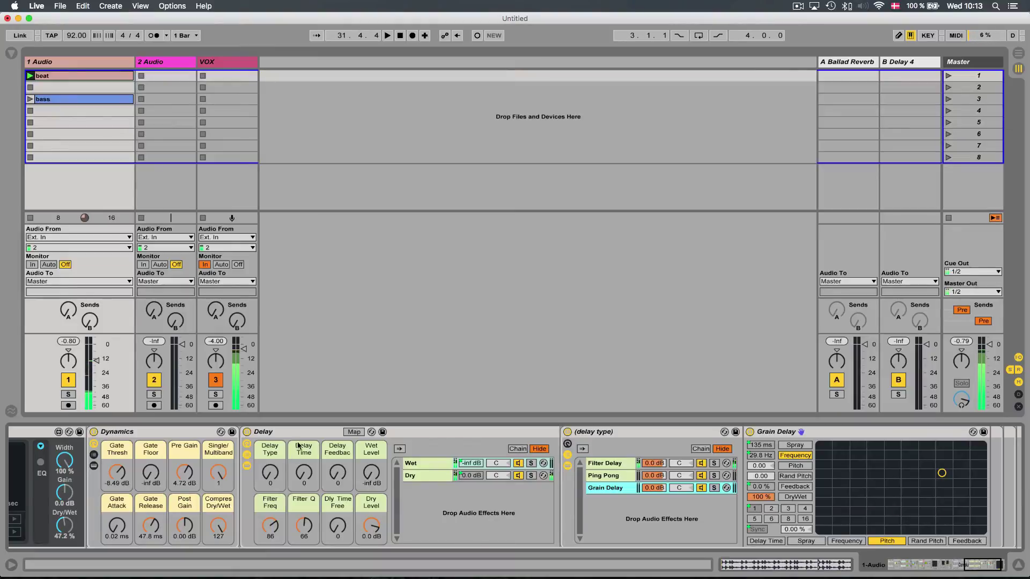
click(600, 464)
click(605, 476)
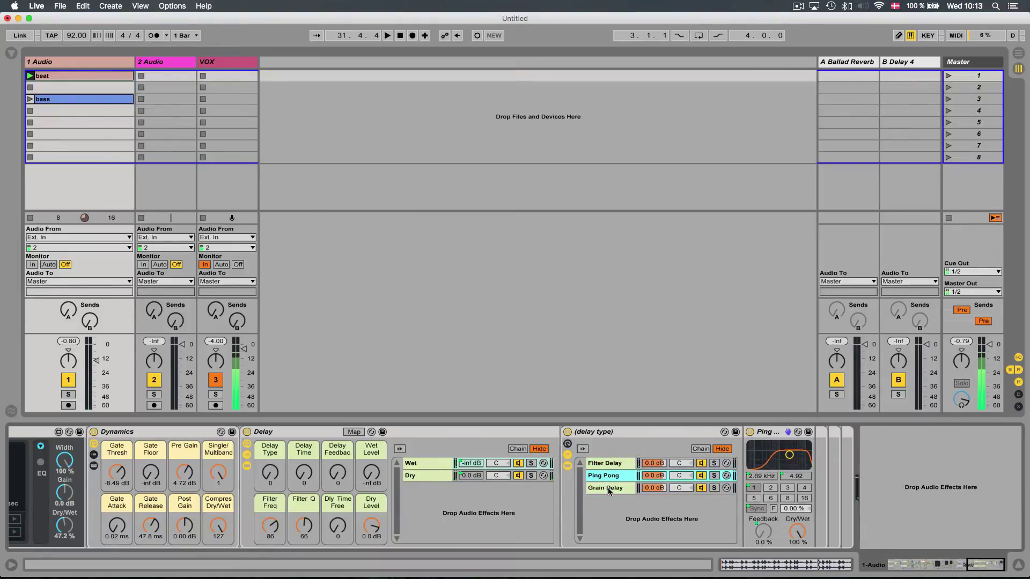
click(608, 488)
- Set the Delay rack's Delay Time macro to 55 and Delay Feedback macro to 59
click(300, 447)
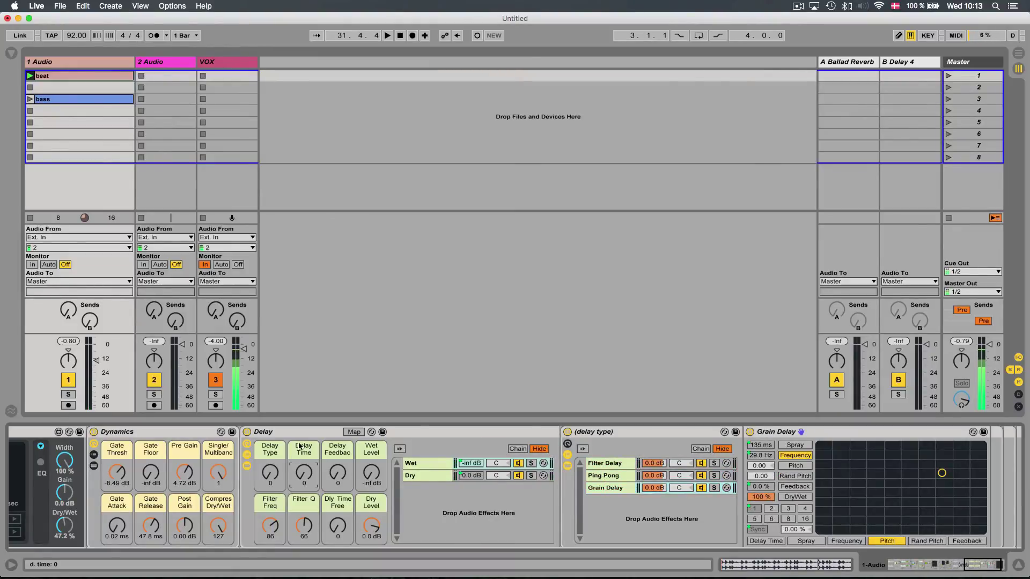
click(276, 456)
drag(306, 468, 305, 440)
drag(337, 475, 337, 444)
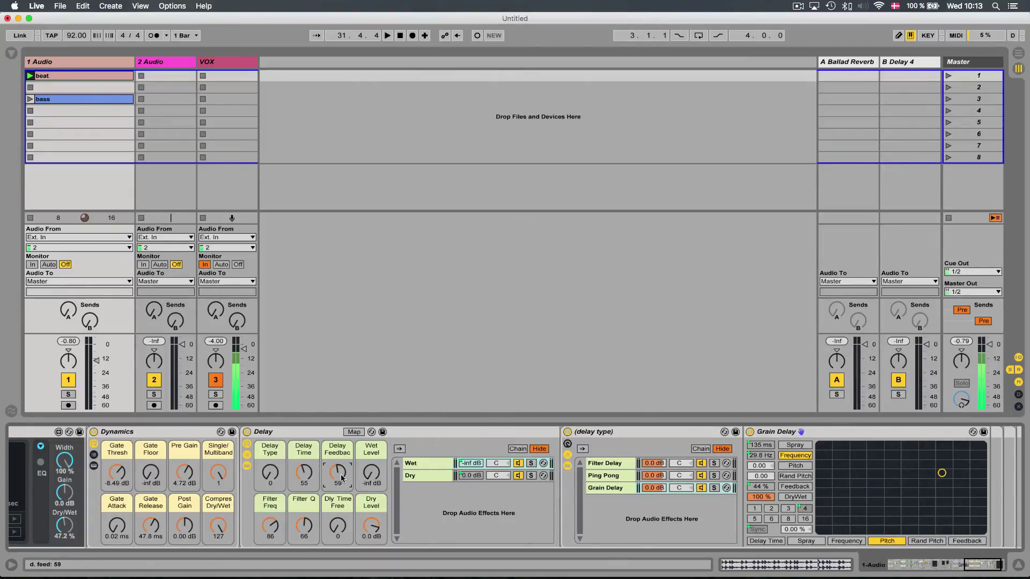
click(365, 476)
- Try the Dly Time Free macro at 81, return it to 0, and set the delay's Filter Freq to 71
drag(335, 521, 335, 483)
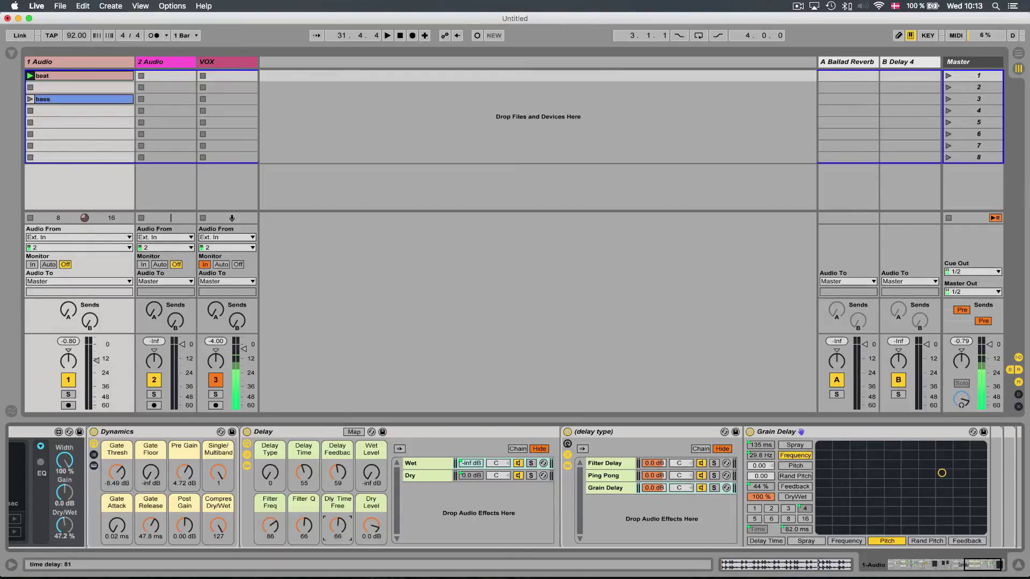
drag(337, 525, 338, 562)
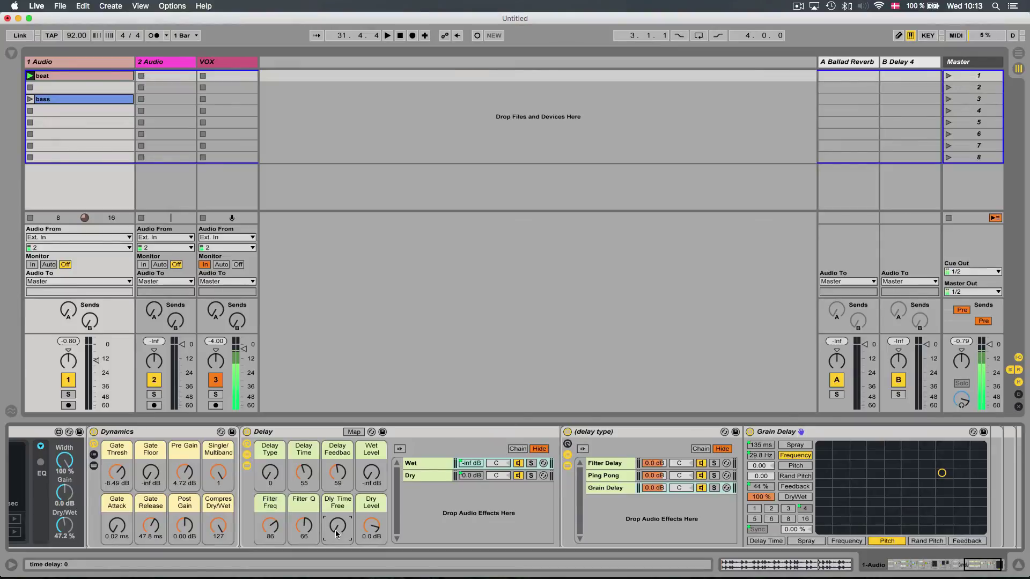
drag(271, 526, 271, 535)
- Show the Ping Pong chain and examine the Delay rack's Dry Level macro
click(606, 476)
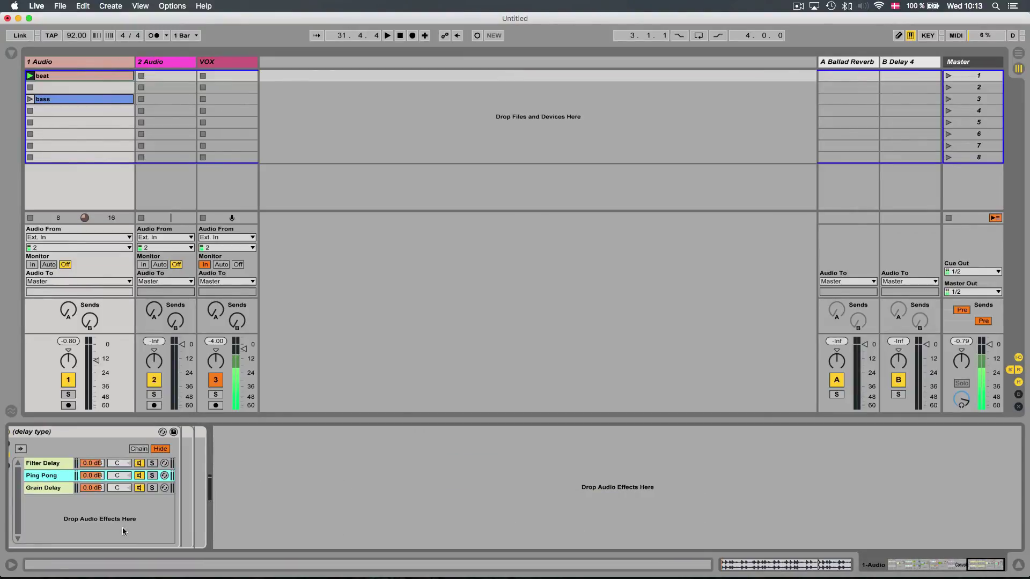
scroll(133, 532, left, 5)
scroll(134, 532, left, 2)
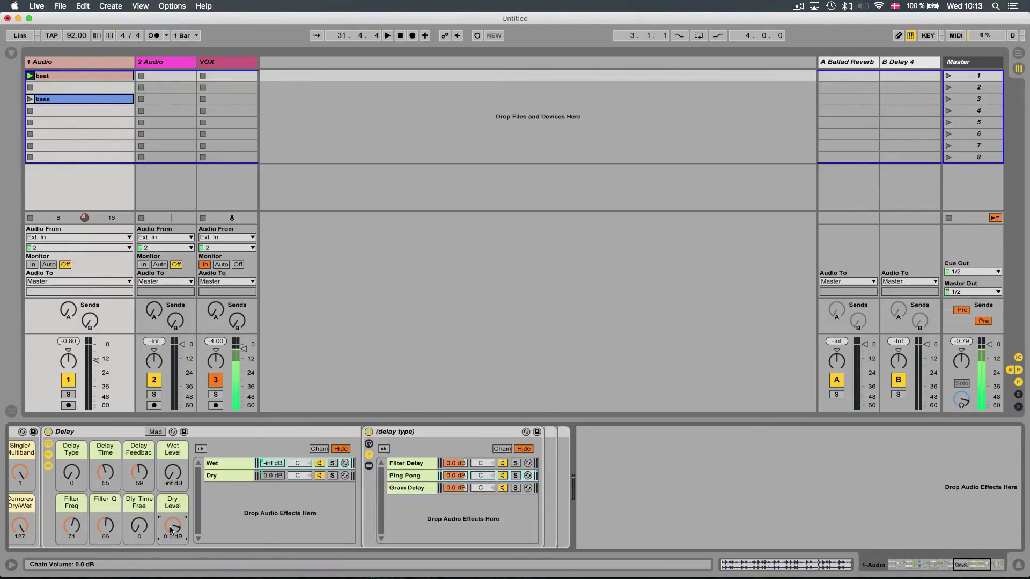
click(122, 431)
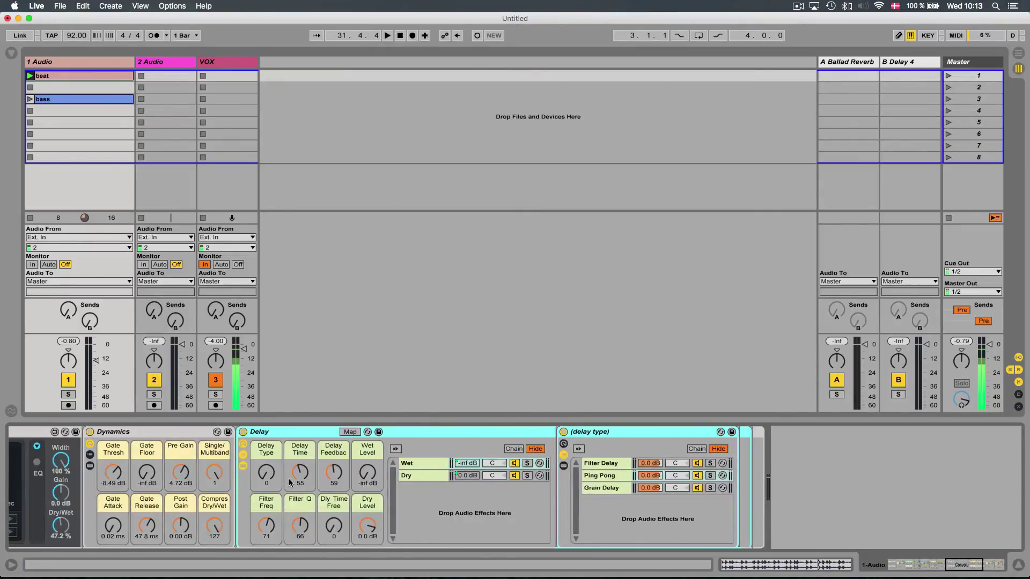
- Restart playback and set Delay Wet Level to -5.337 dB, Delay Feedback to 40 and Delay Type to 1, adjusting Filter Freq and Filter Q
scroll(177, 475, left, 4)
key(space)
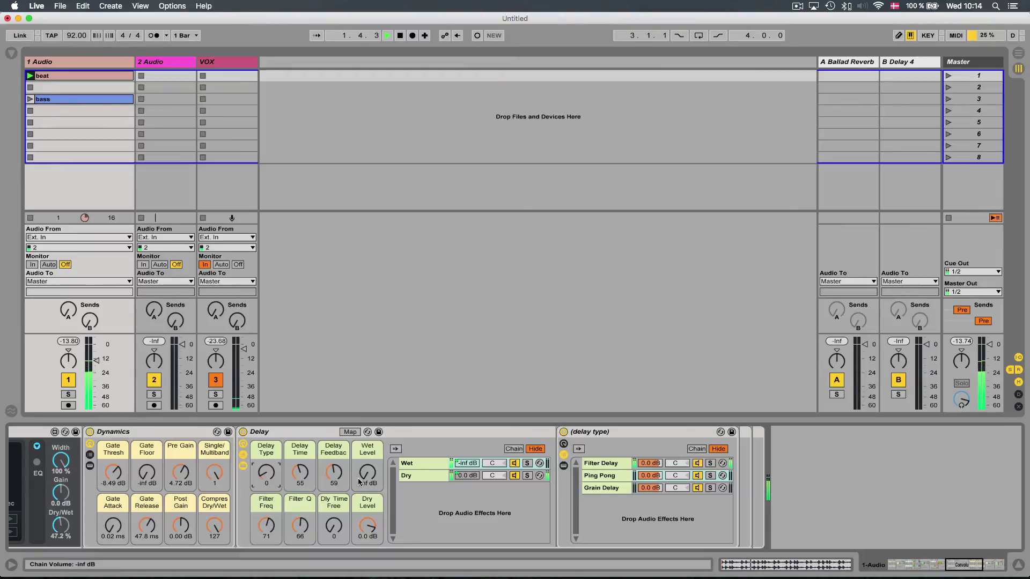
mouse_move(354, 472)
mouse_down()
mouse_move(354, 459)
mouse_move(358, 480)
mouse_up()
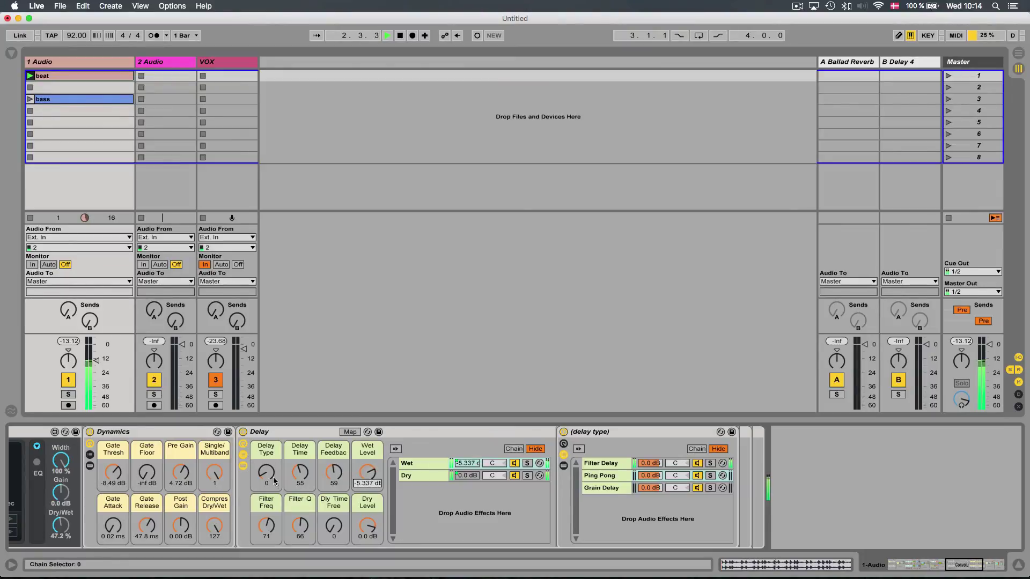
drag(273, 476, 330, 494)
drag(266, 525, 300, 516)
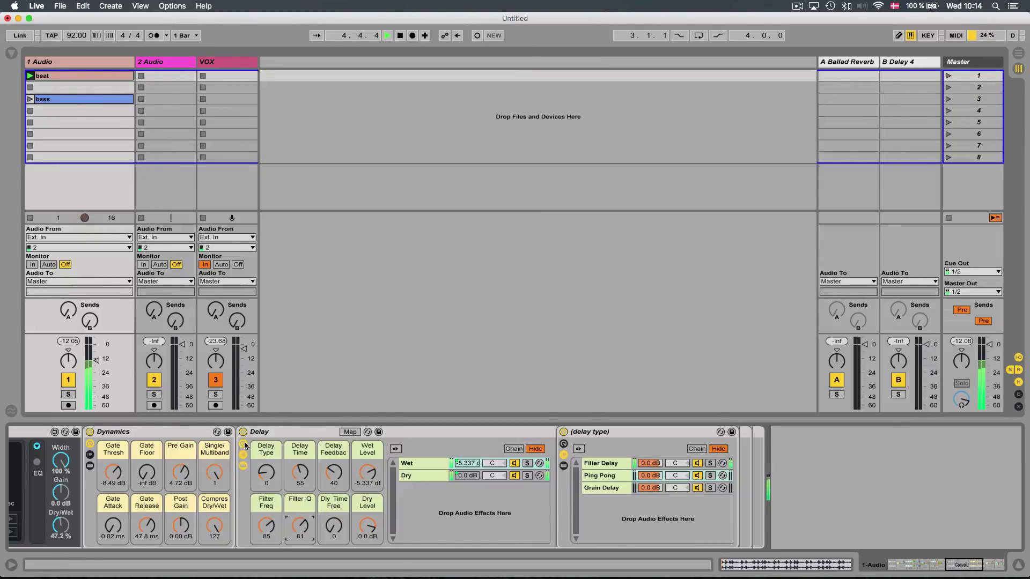
mouse_move(266, 472)
mouse_down()
mouse_move(266, 462)
mouse_move(266, 499)
mouse_move(266, 482)
mouse_up()
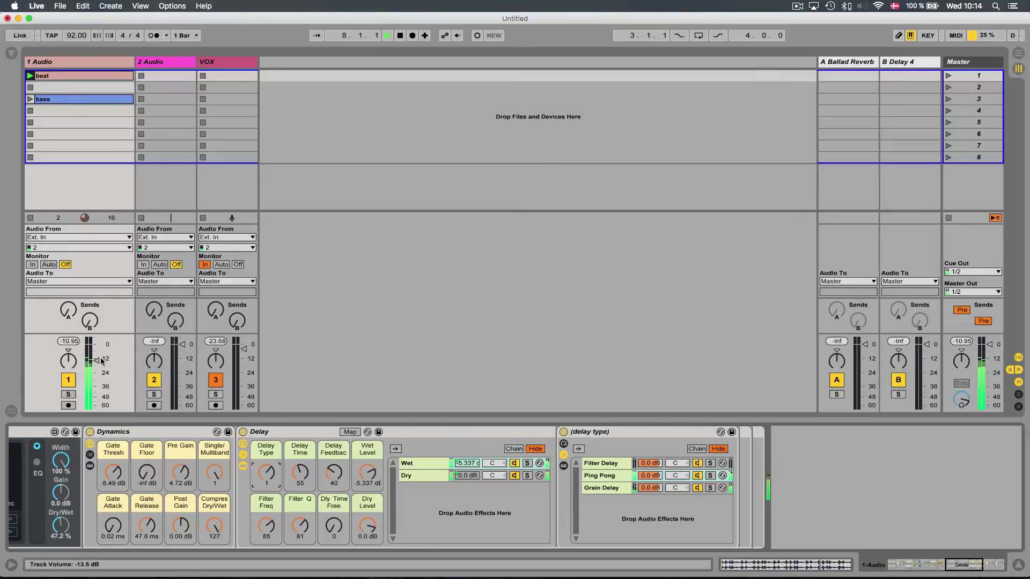
- Set the 1 Audio track's volume to -9.0 dB and select the Filter Section 1 rack
drag(96, 360, 97, 356)
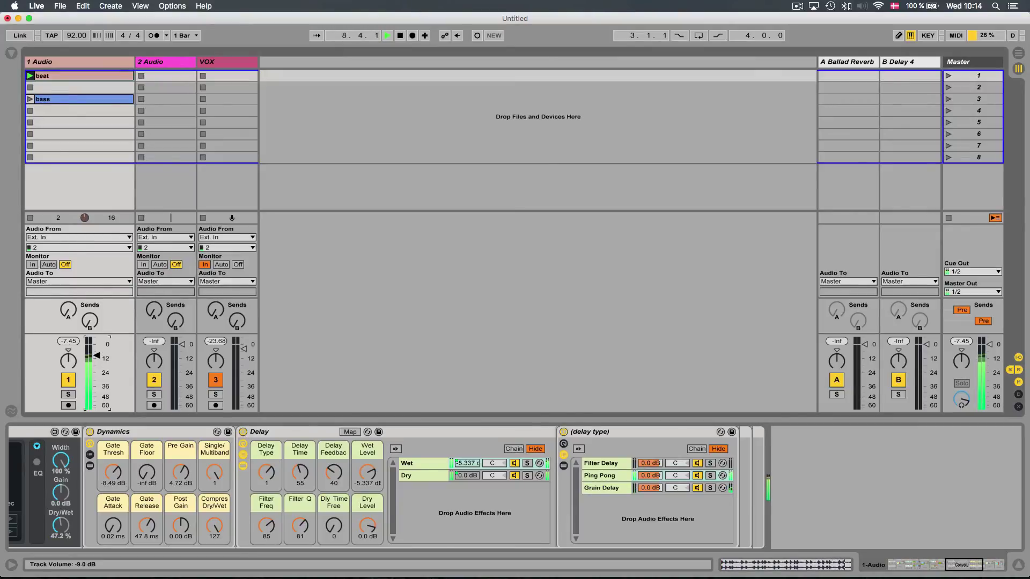
mouse_move(217, 577)
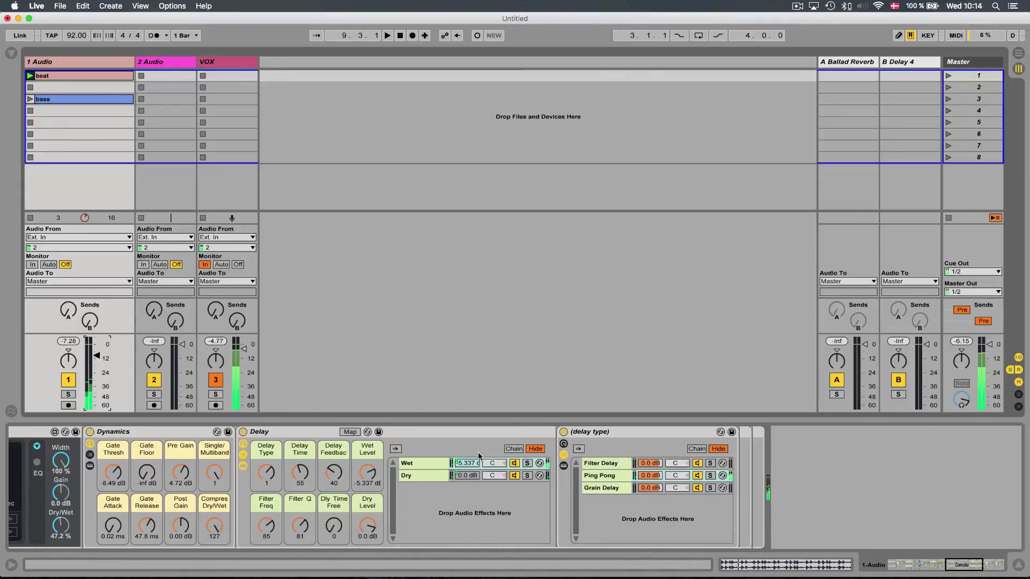
scroll(479, 456, left, 20)
click(385, 434)
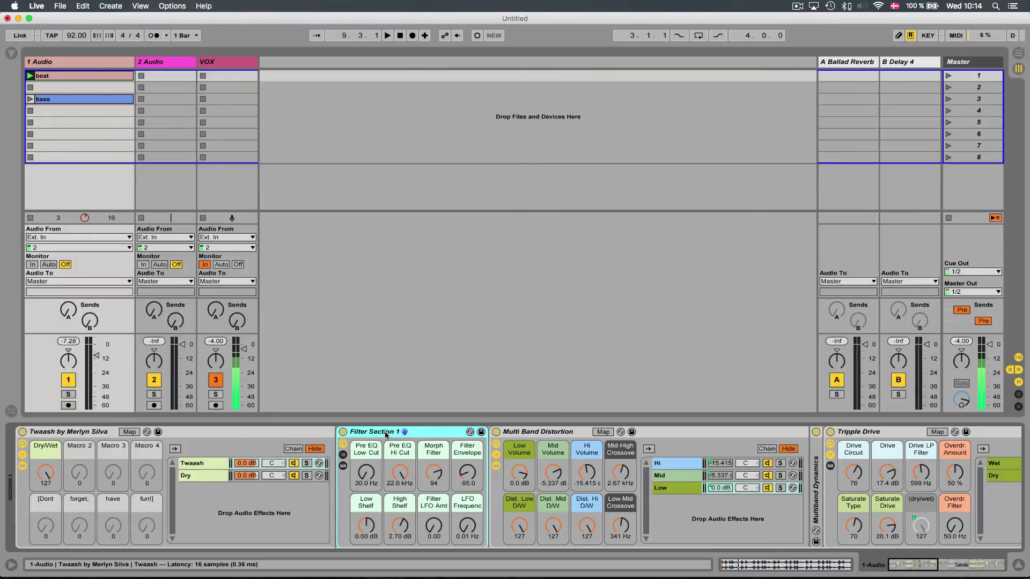
- Play the beat through the full device chain and set the Delay rack's Wet Level to -13.84 dB
key(space)
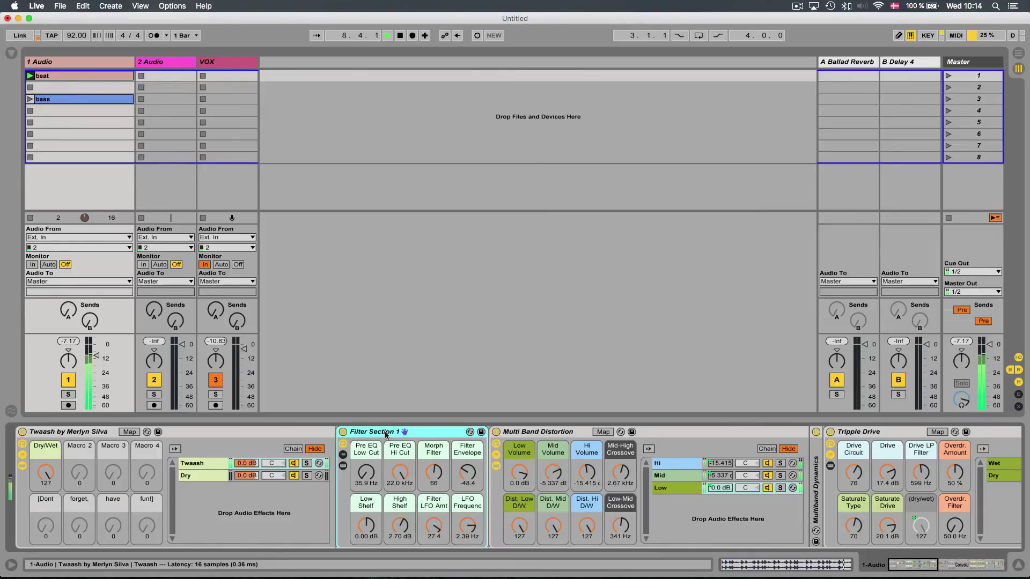
scroll(550, 487, right, 10)
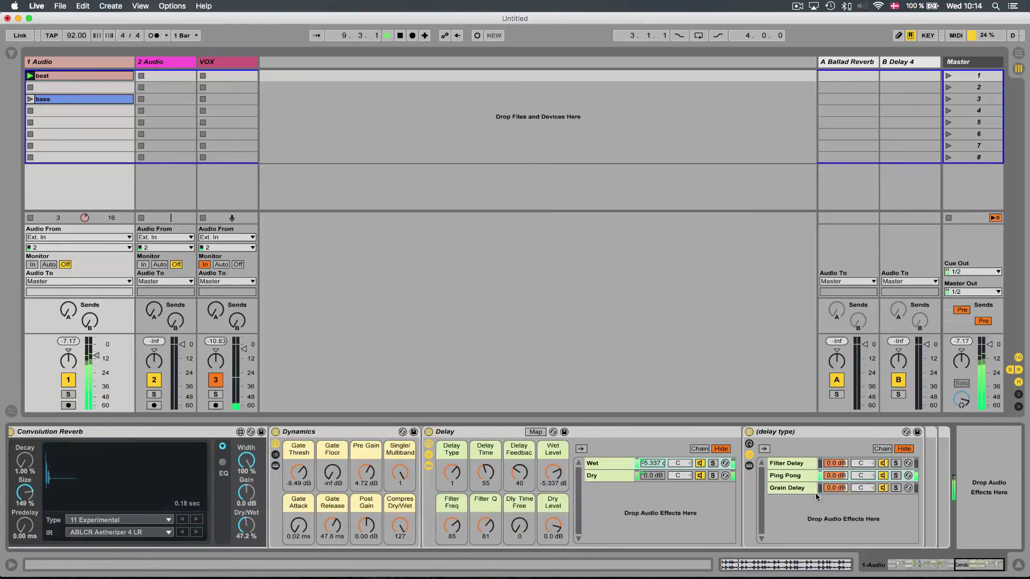
scroll(549, 487, left, 10)
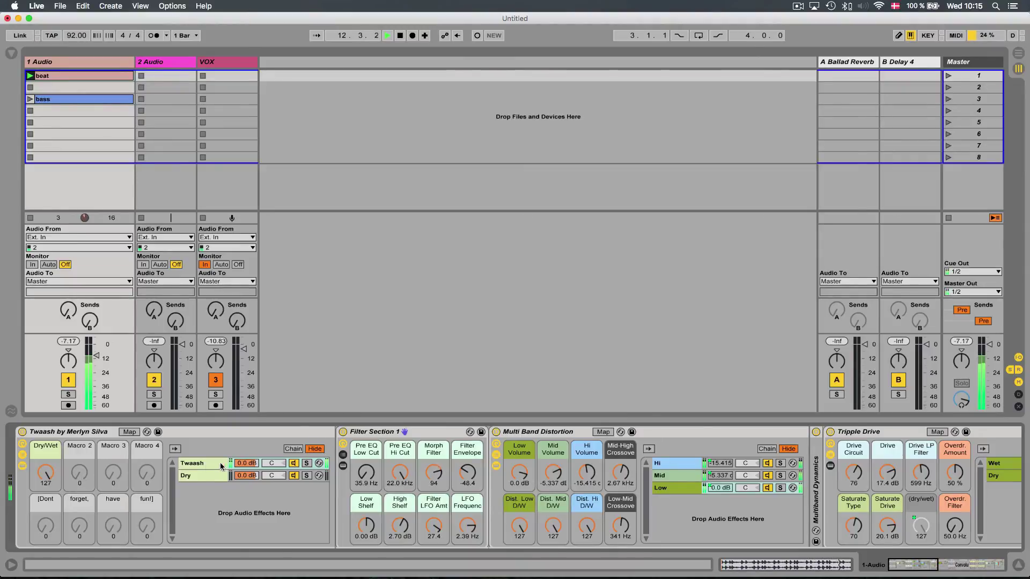
scroll(268, 465, right, 10)
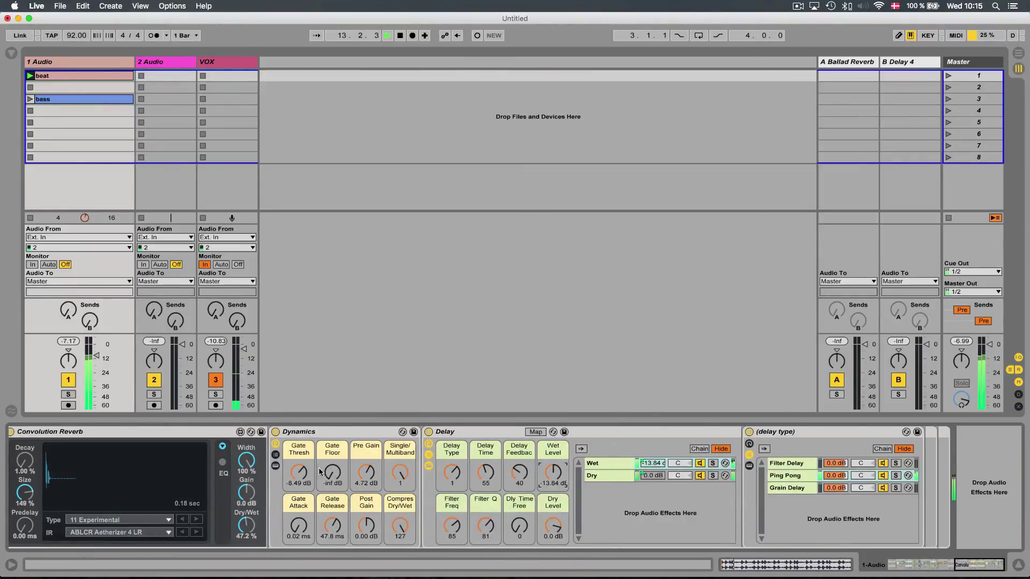
scroll(302, 479, left, 10)
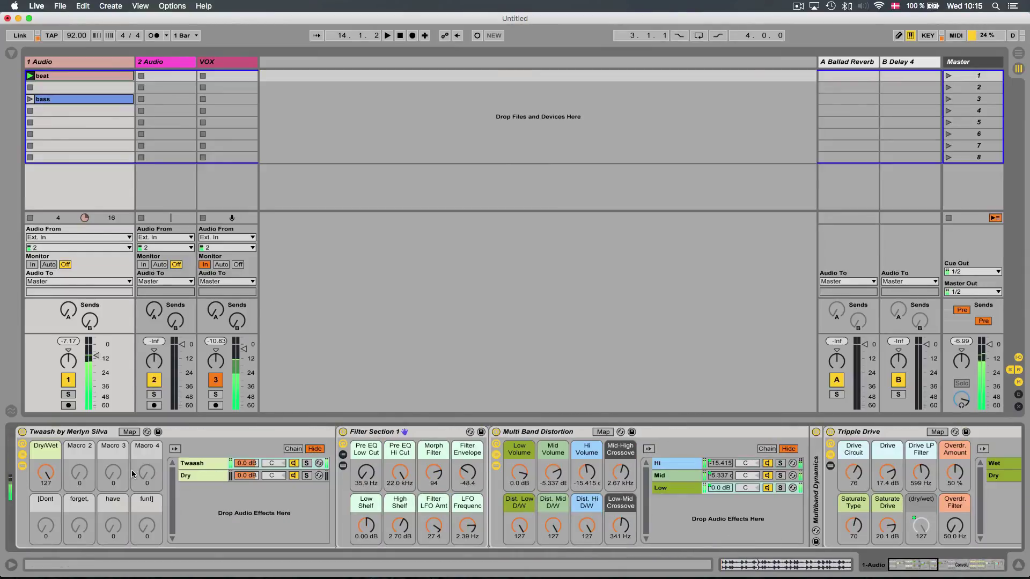
- Compare the dry and processed beat by switching Twaash's Dry/Wet macro between 0 and 127, leaving it at 0
drag(39, 481, 46, 479)
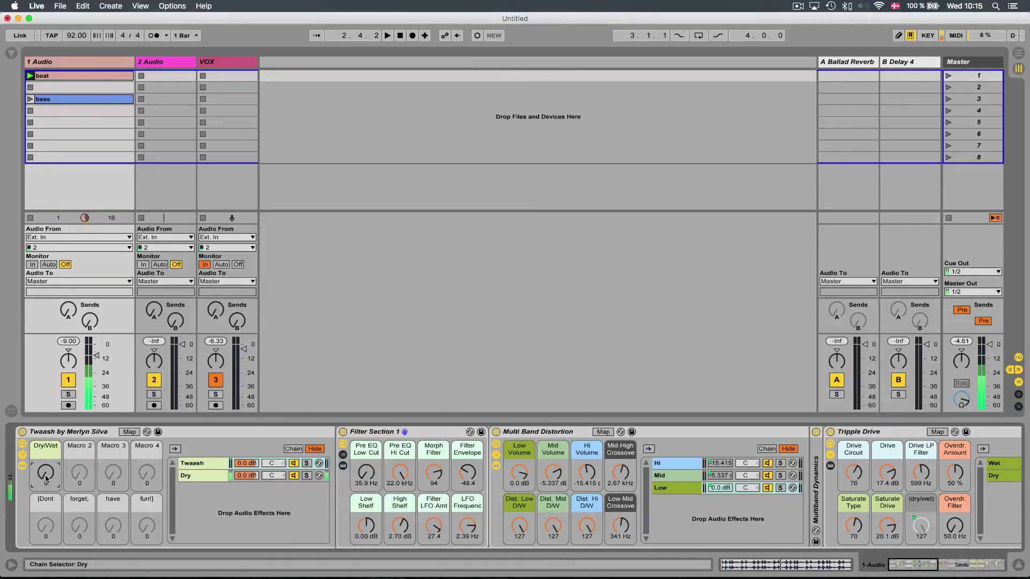
drag(46, 479, 47, 479)
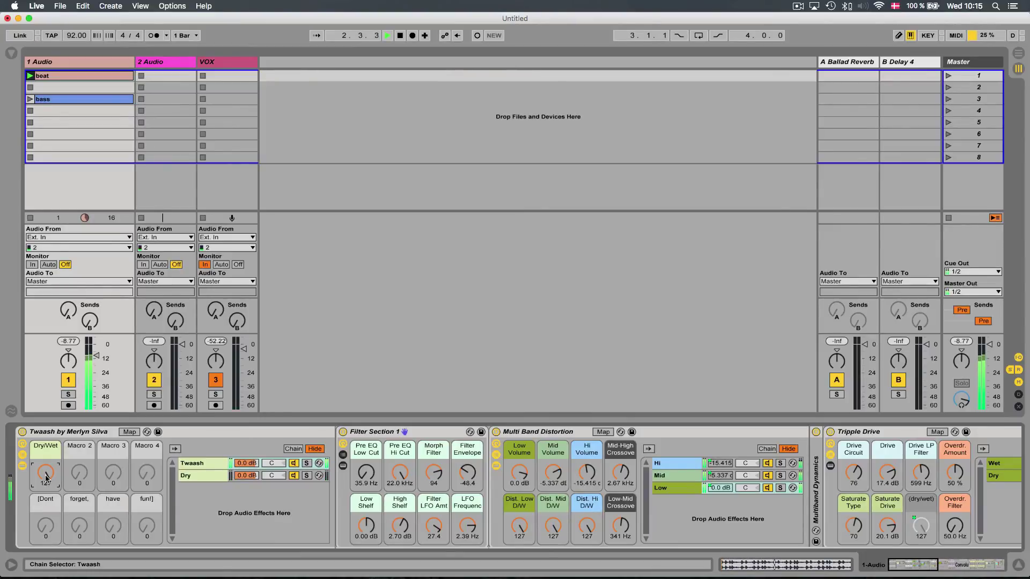
drag(46, 477, 47, 547)
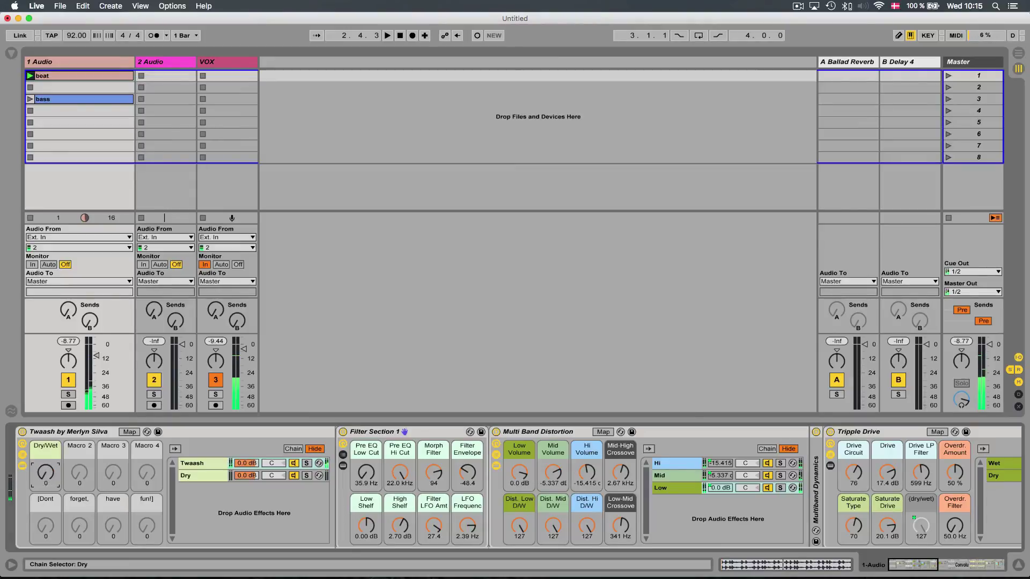
- Audition the bass clip with Twaash's Dry/Wet macro at 127 and stop playback
click(65, 100)
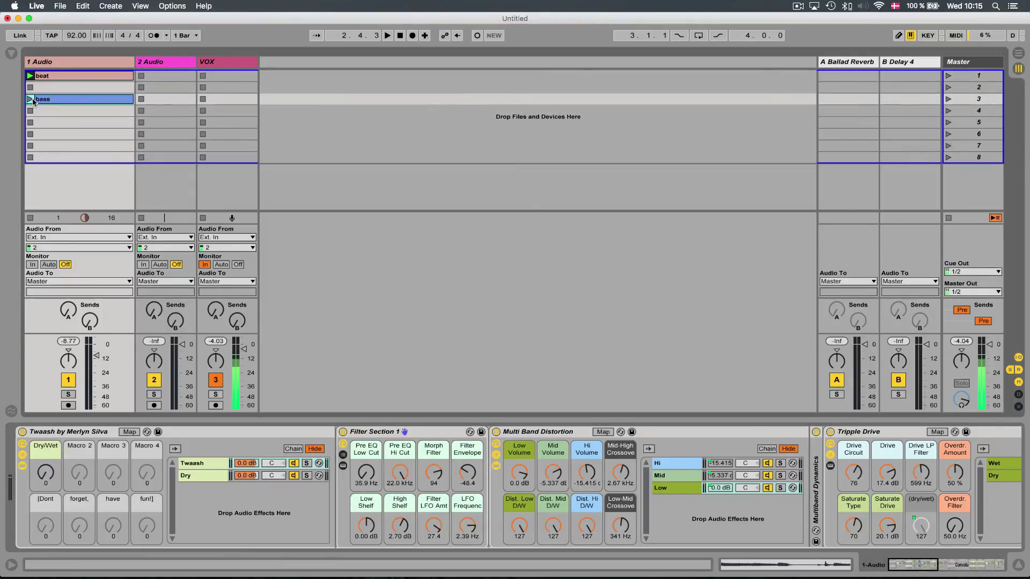
click(30, 99)
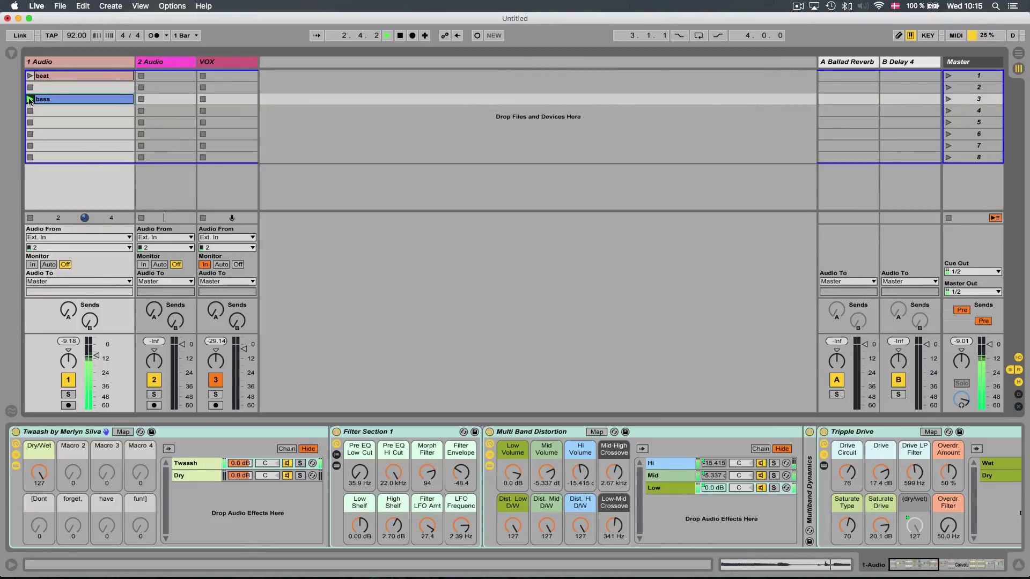
key(space)
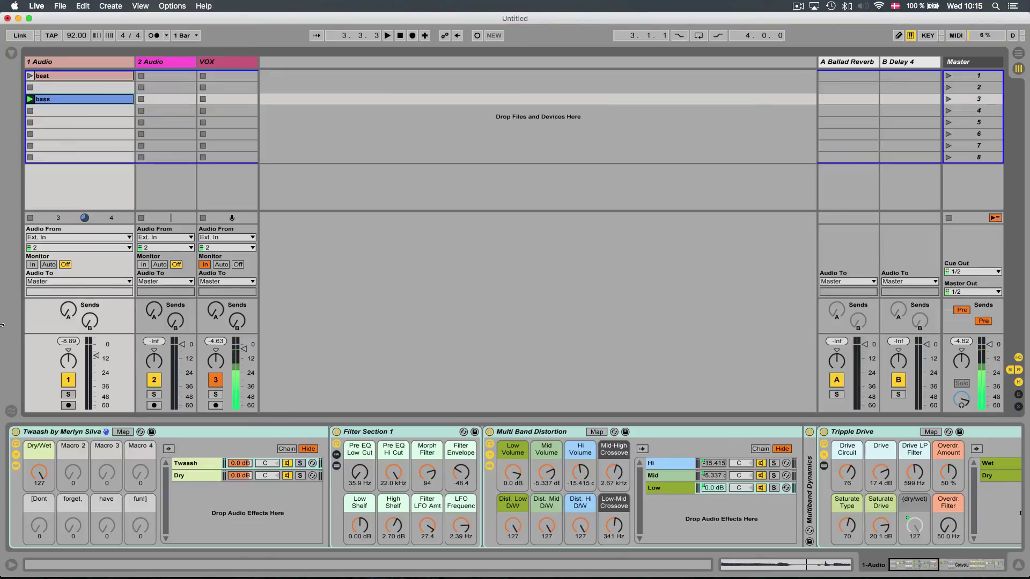
click(367, 436)
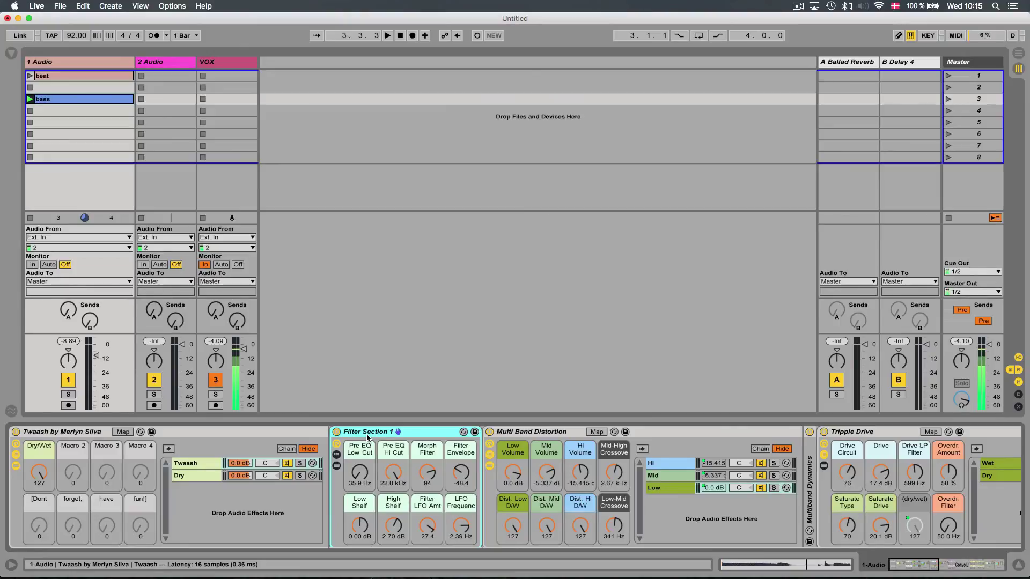
scroll(416, 455, right, 5)
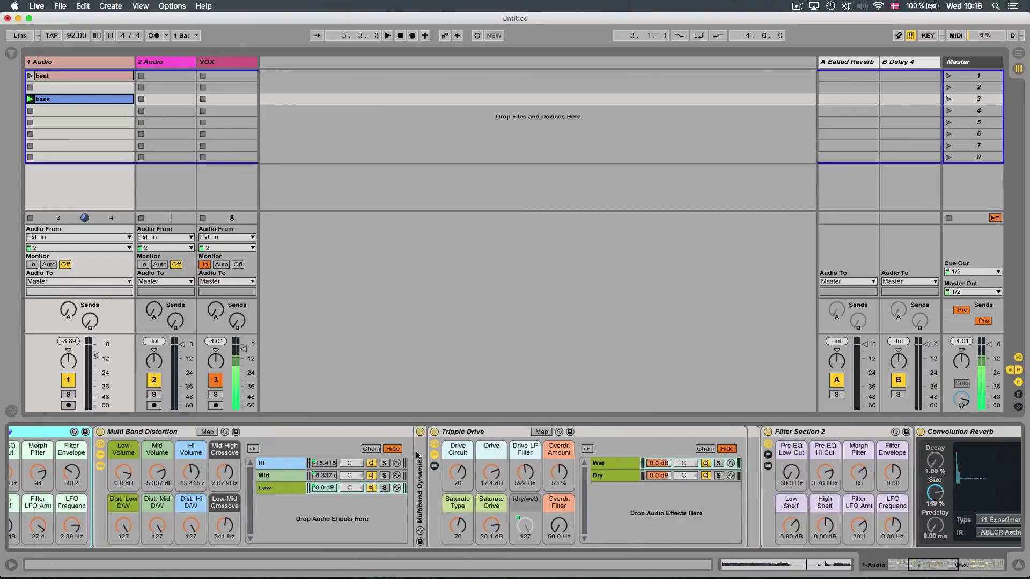
scroll(416, 455, right, 6)
click(495, 434)
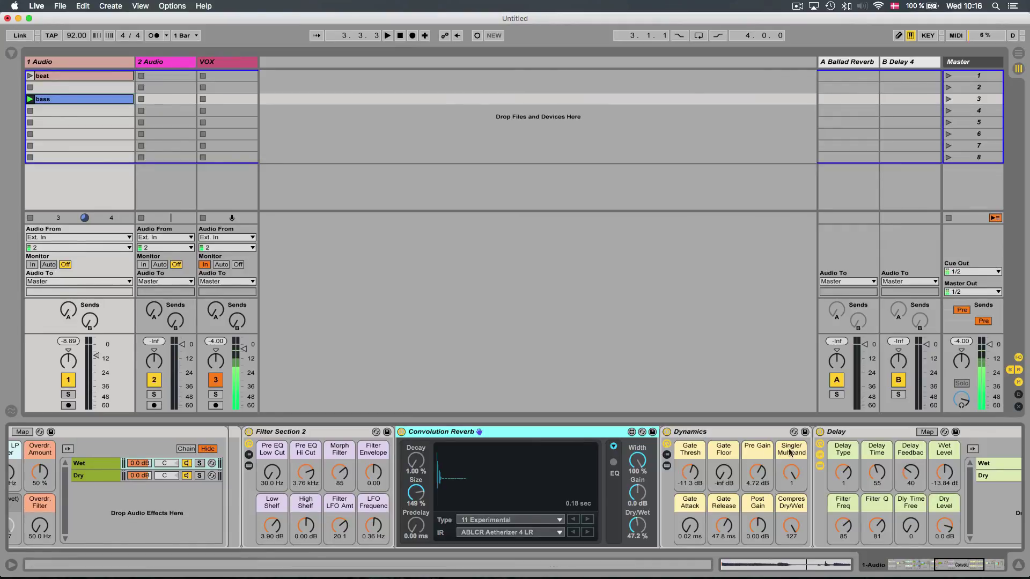
scroll(334, 455, left, 10)
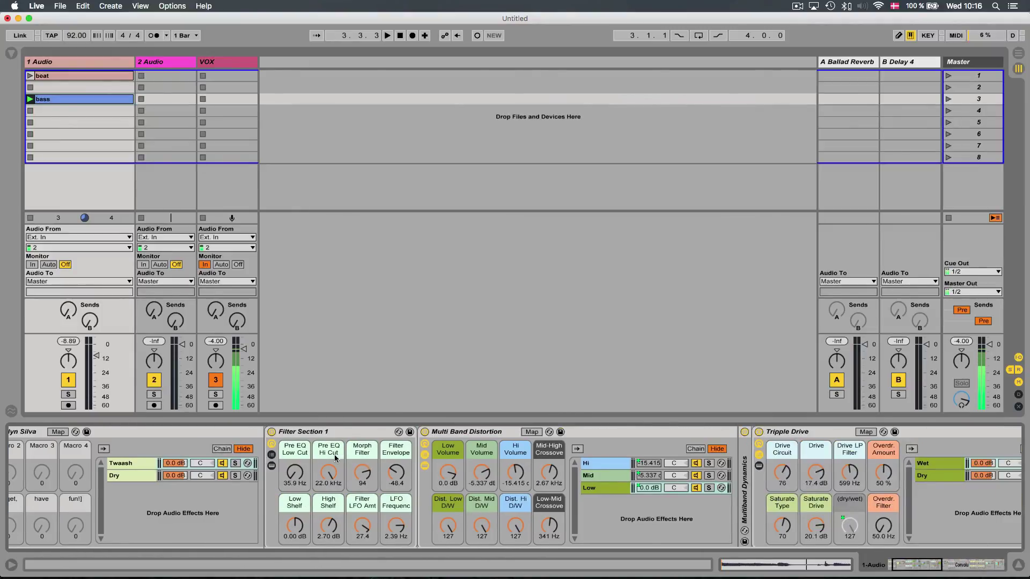
scroll(784, 434, right, 10)
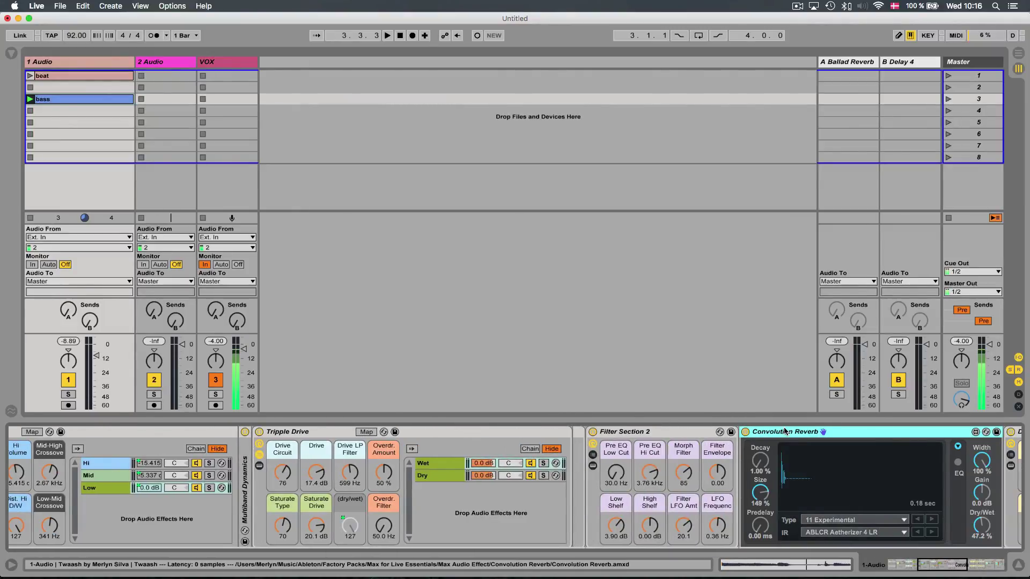
scroll(697, 438, left, 10)
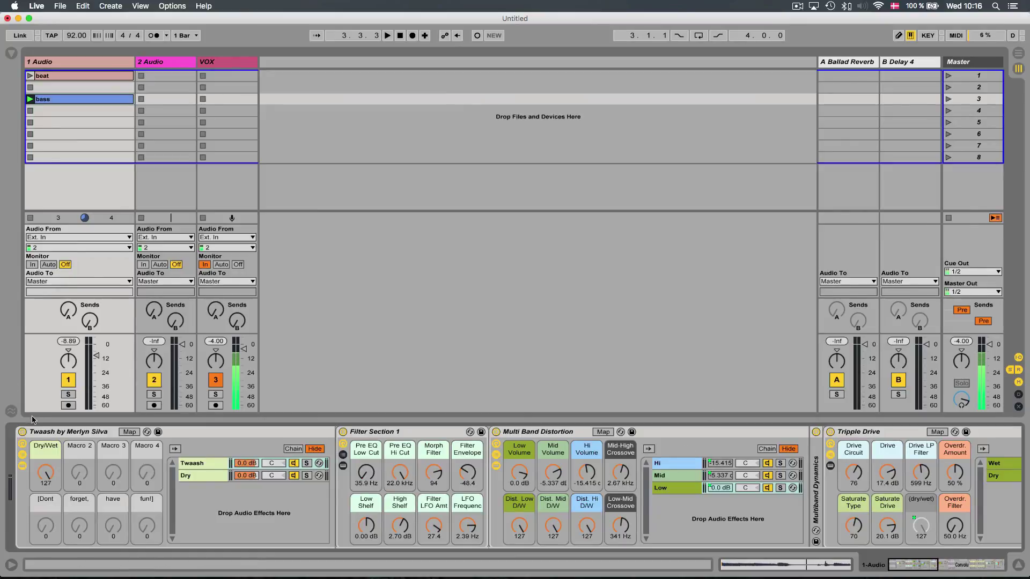
- Set Twaash's Dry/Wet macro to 0 and select the whole Twaash rack
shift+click(46, 430)
click(40, 473)
drag(41, 466, 41, 536)
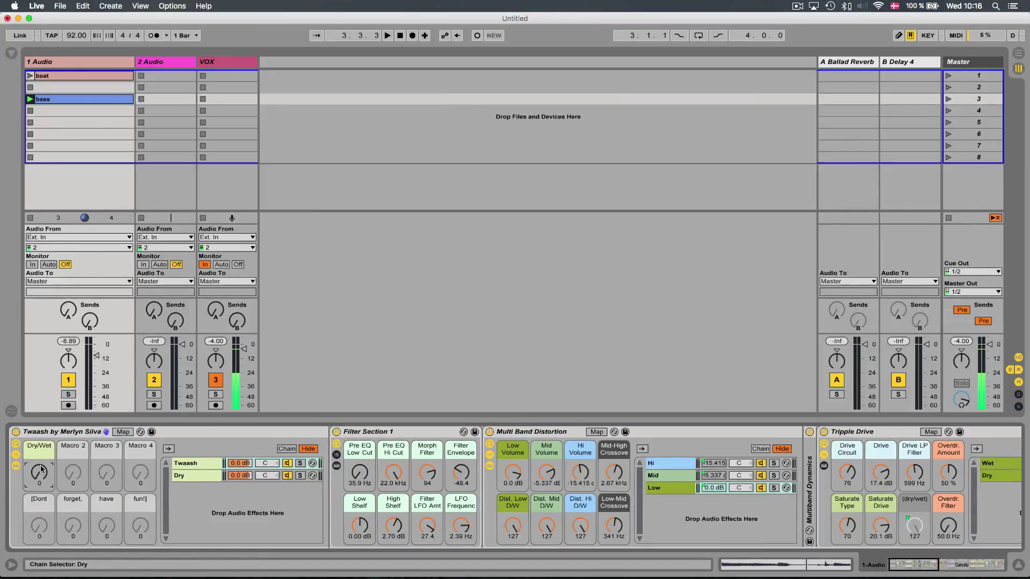
click(75, 434)
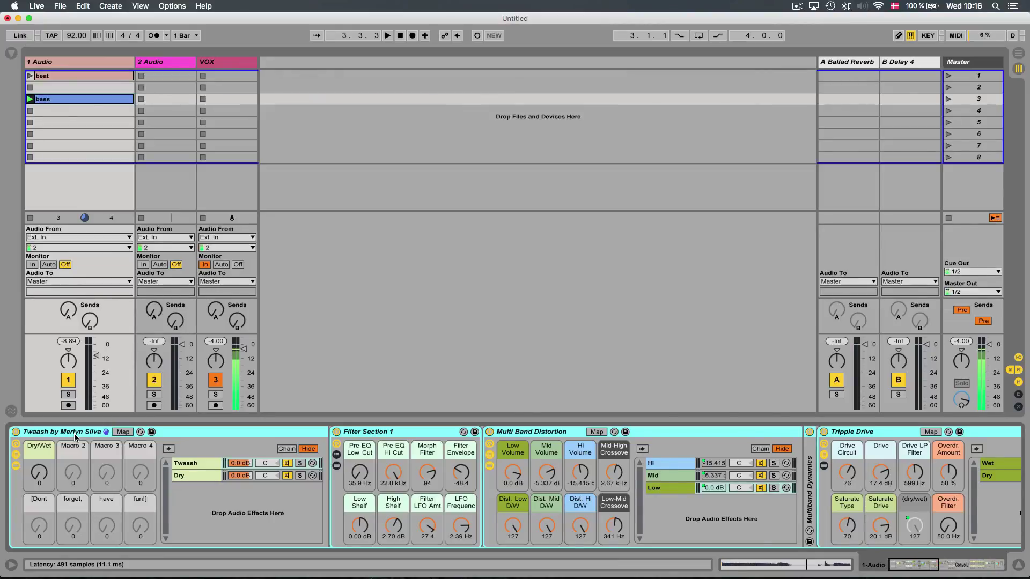
- Browse the Experimental presets of iZotope Trash 2 on the 2 Audio track, close the plug-in and reselect the Twaash rack on 1 Audio
click(175, 64)
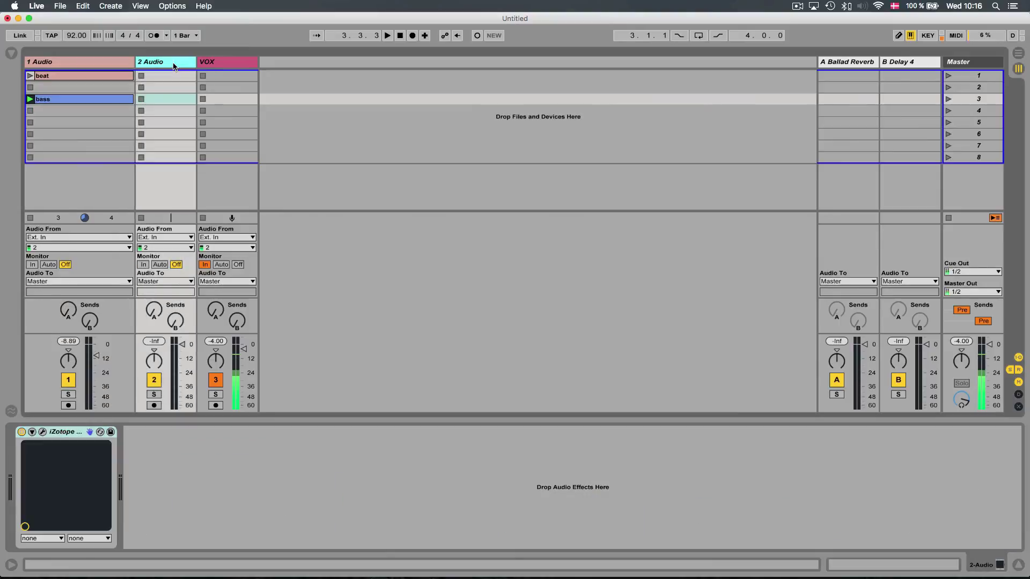
click(42, 432)
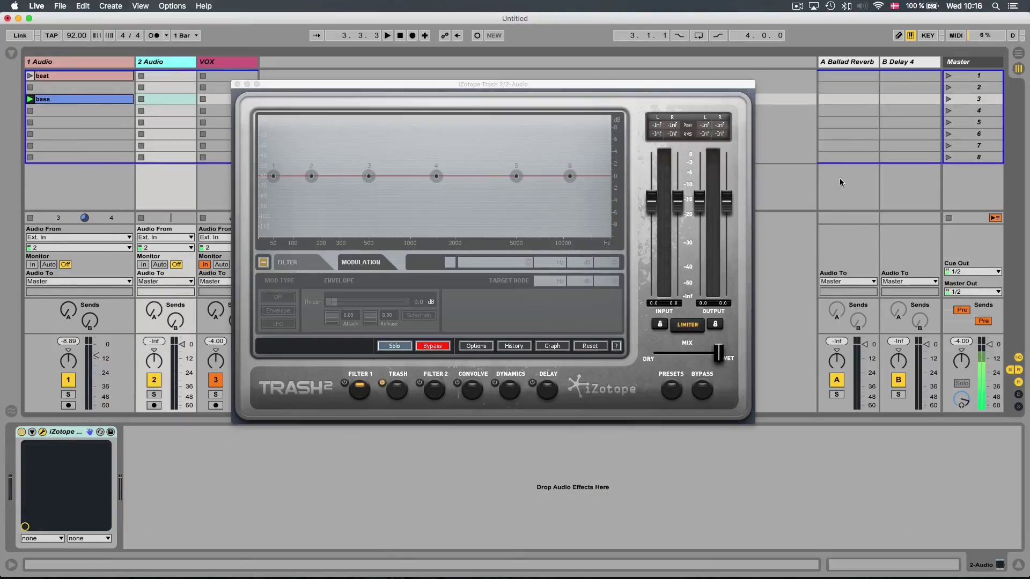
click(675, 391)
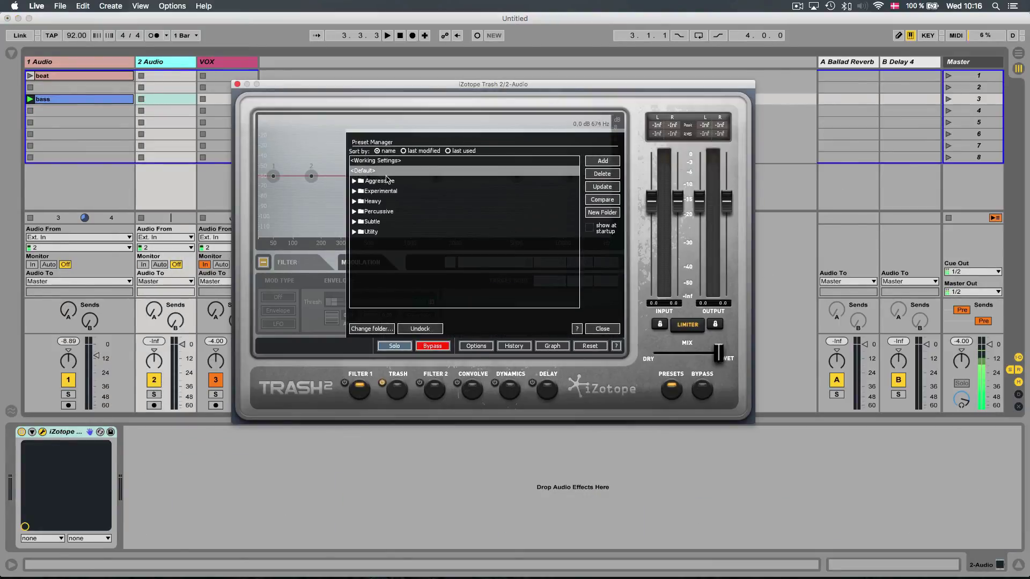
click(353, 192)
scroll(412, 231, down, 6)
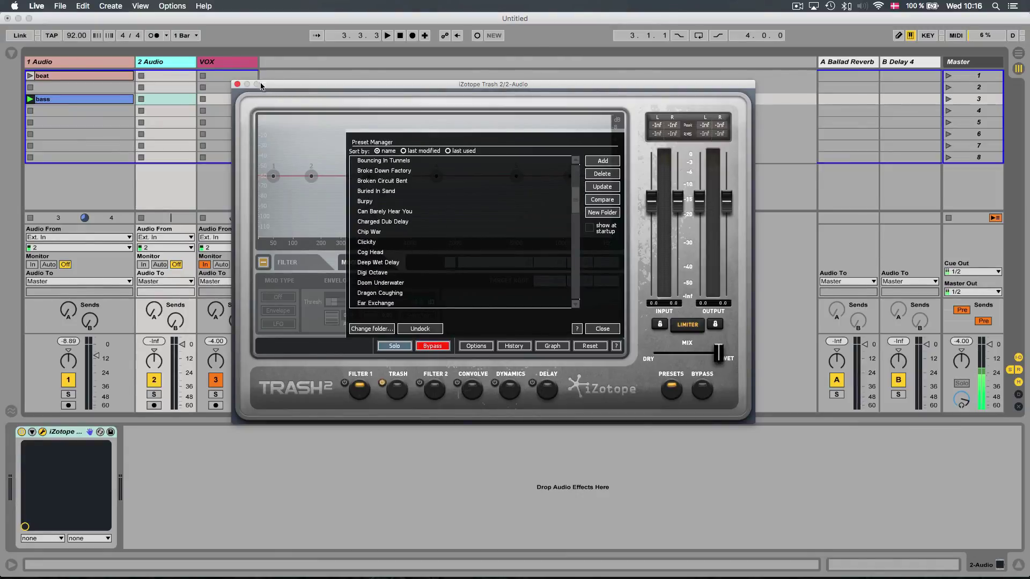
click(239, 85)
click(70, 60)
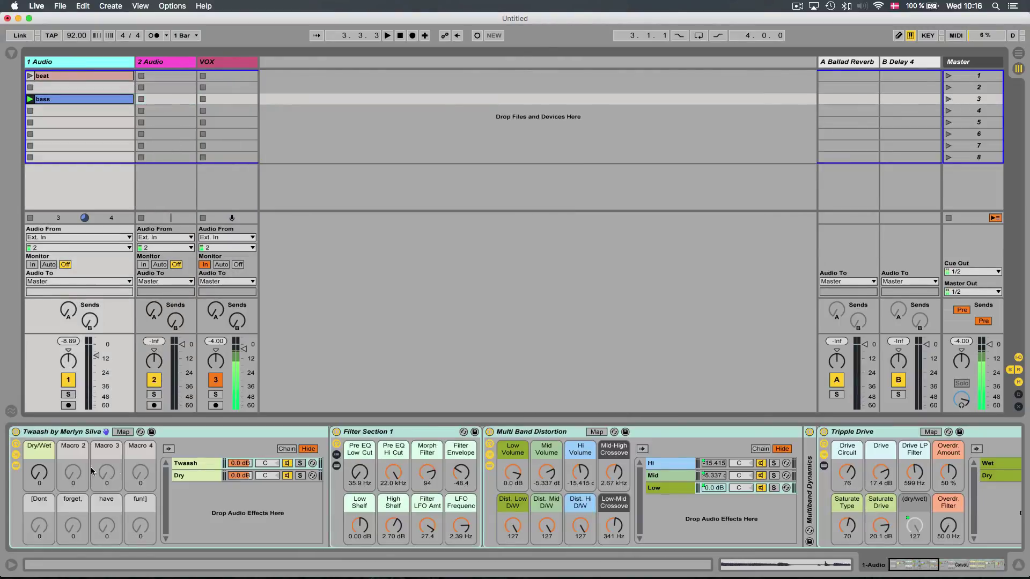
click(57, 435)
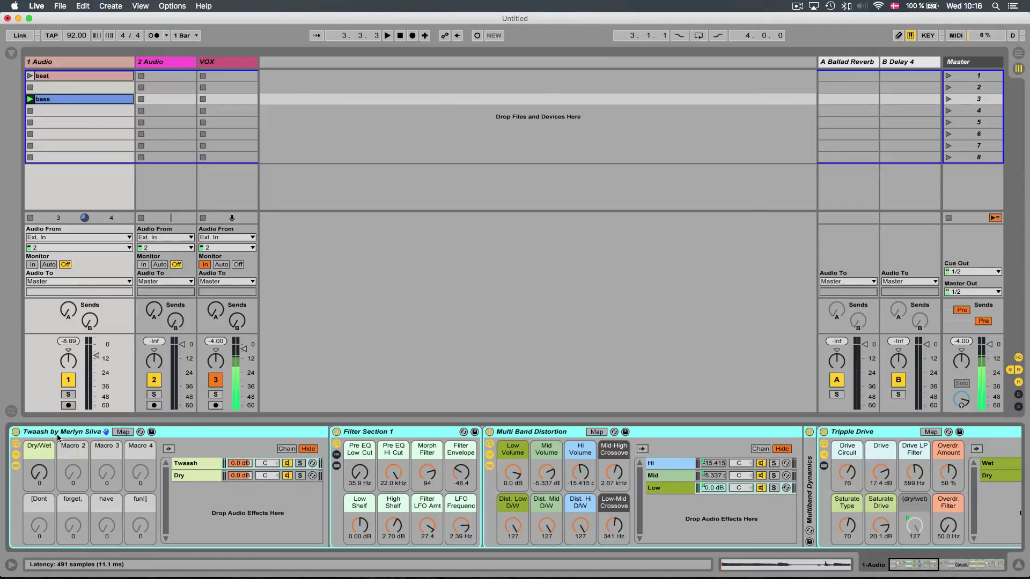